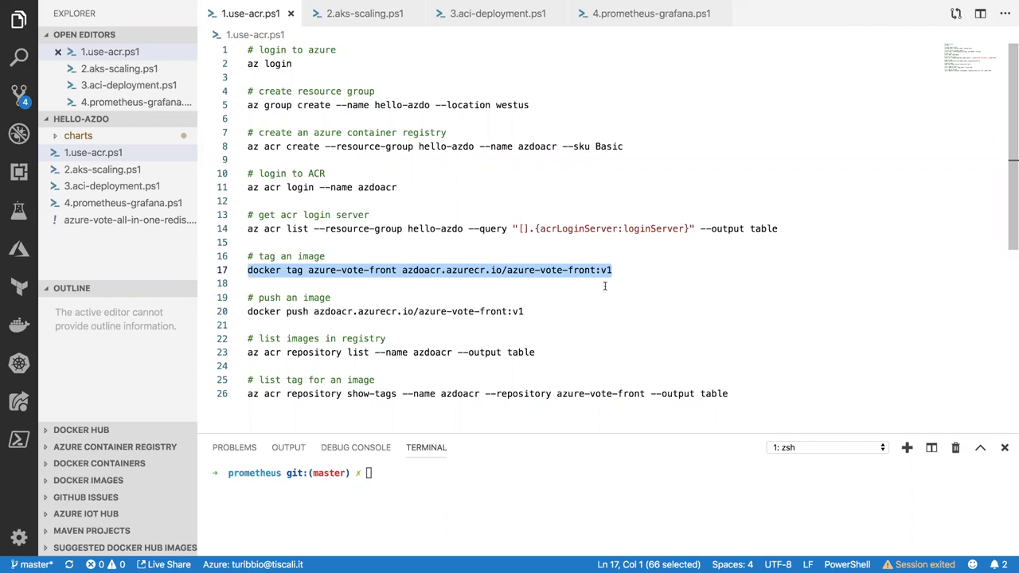
left_click(605, 273)
left_click_drag(605, 273, 248, 274)
left_click_drag(506, 274, 401, 273)
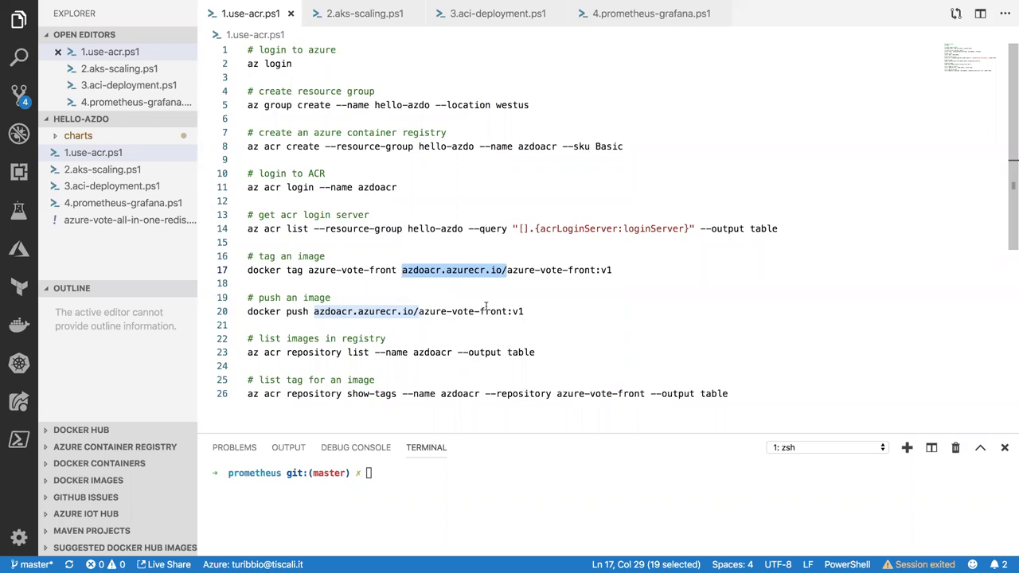
left_click(536, 312)
left_click_drag(402, 271, 613, 271)
left_click(533, 310)
left_click_drag(533, 310, 248, 312)
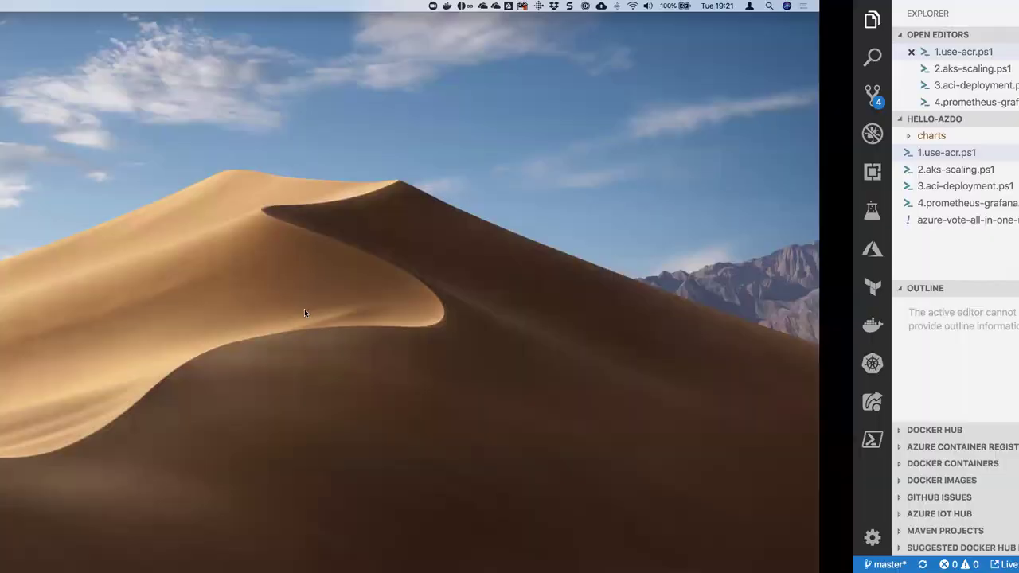
Check that registry azdoacr in hello-azdo lists the azure-vote-front and myhealth.web repositories
key("ctrl+Right")
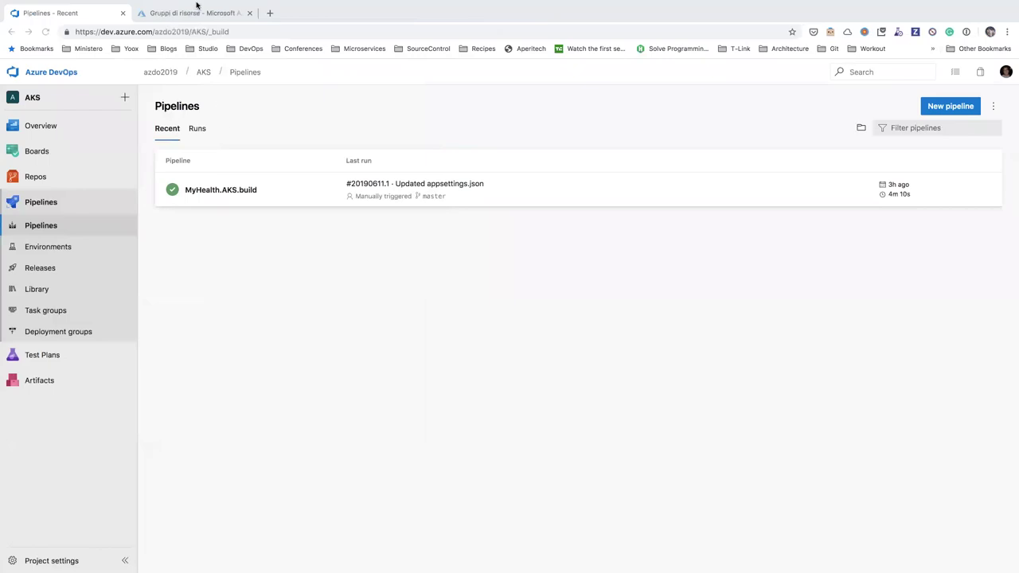
left_click(195, 12)
left_click(302, 228)
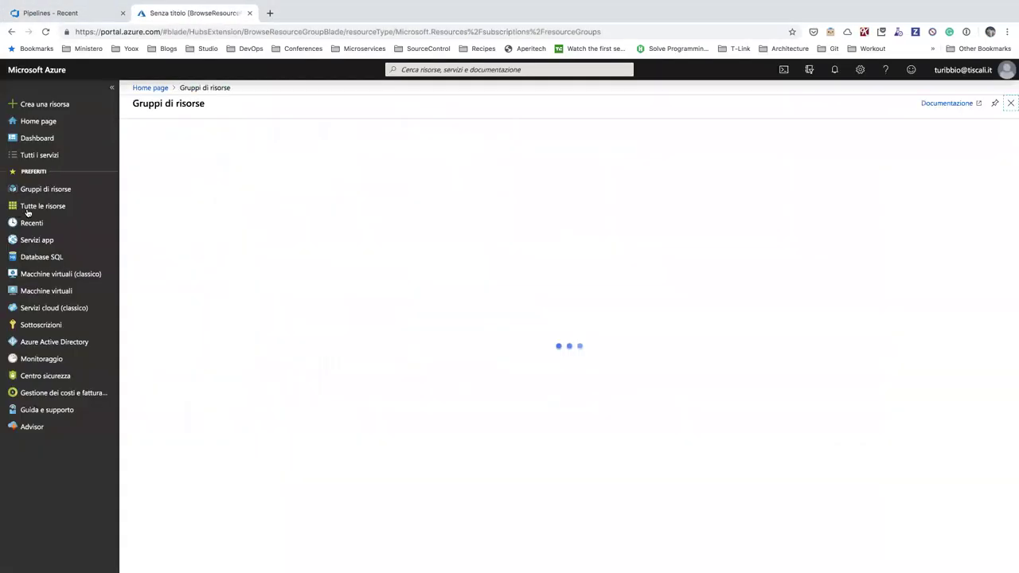
left_click(188, 266)
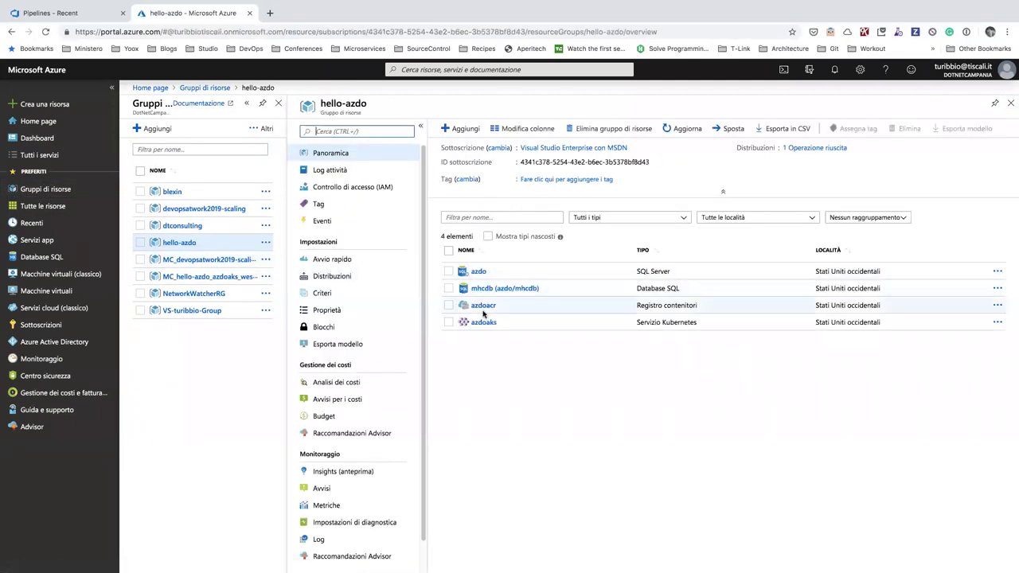
left_click(483, 306)
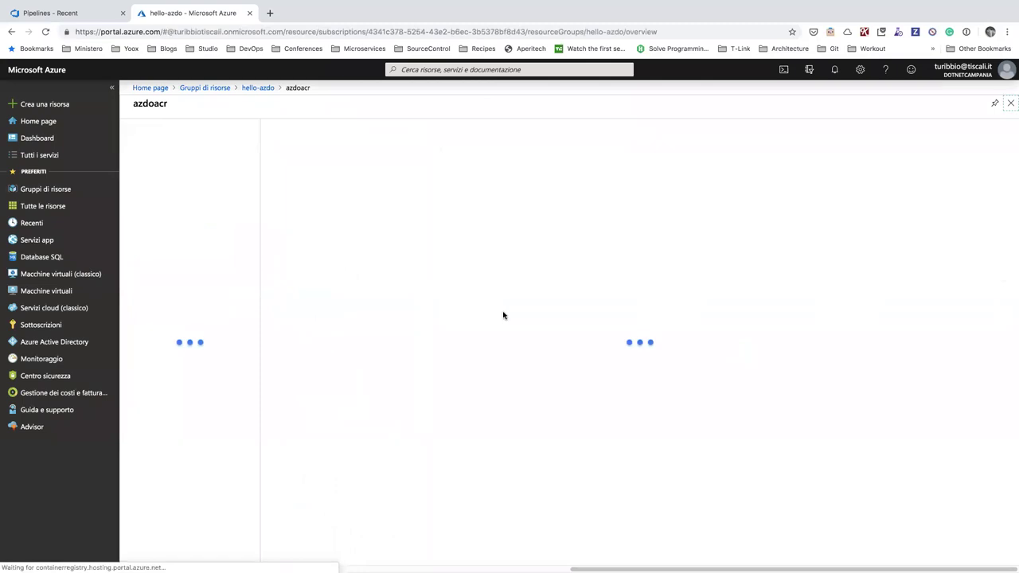
left_click(164, 365)
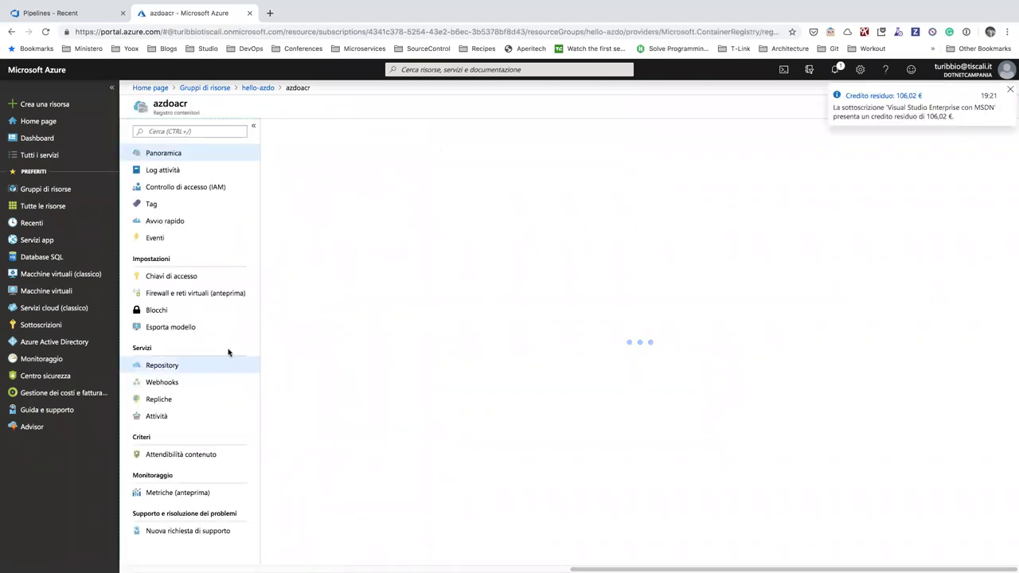
left_click(1010, 89)
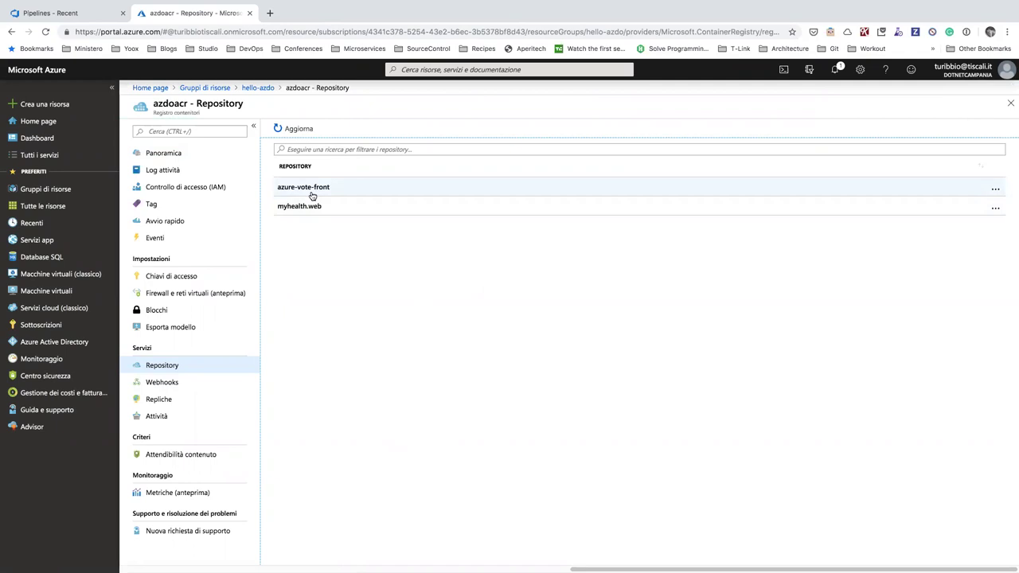
key("ctrl+Left")
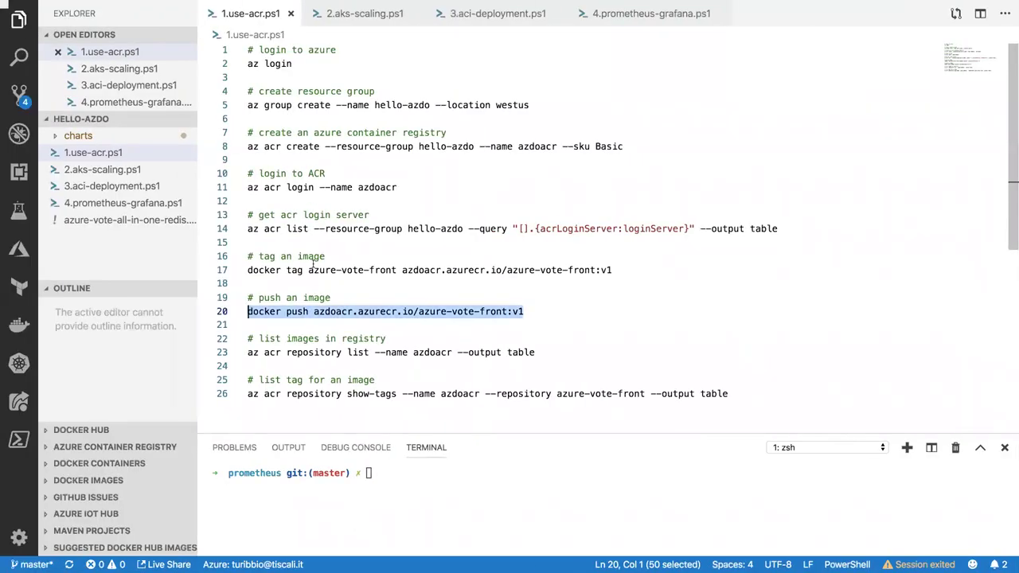
Match the azure-vote-front image on line 20 to the registry repository's single v1 tag
left_click(489, 322)
left_click_drag(507, 311, 419, 309)
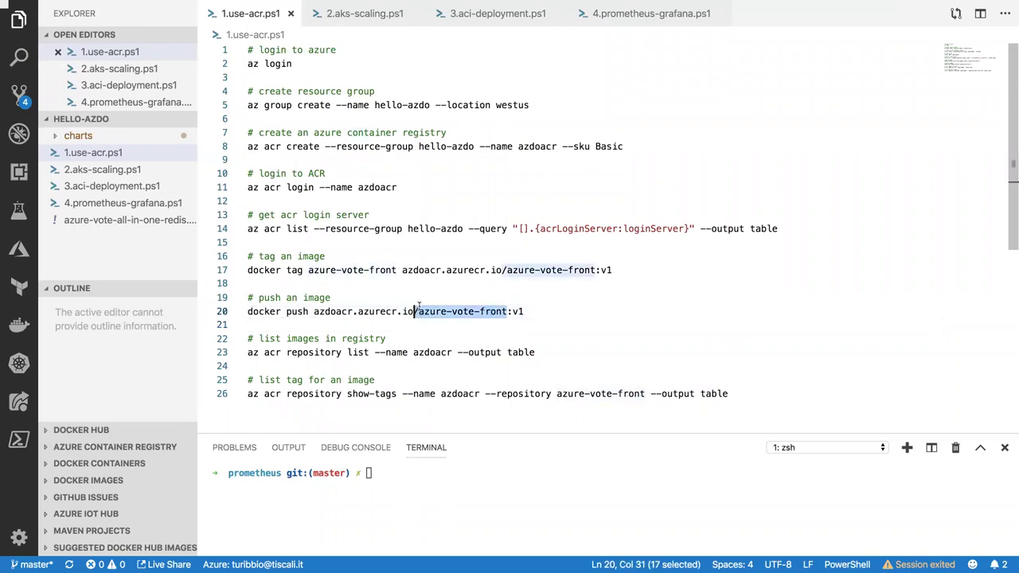
key("ctrl+Right")
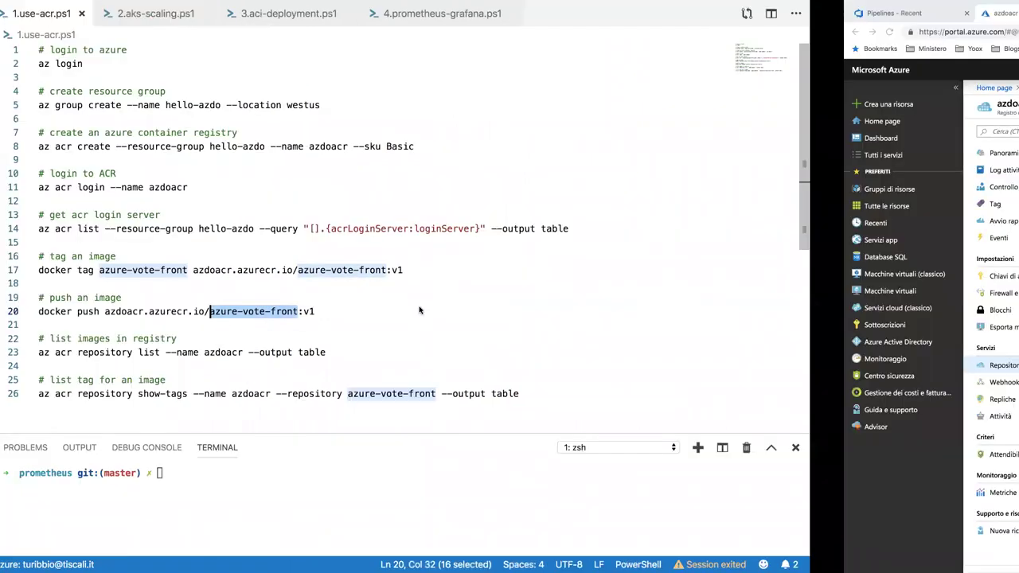
left_click(312, 194)
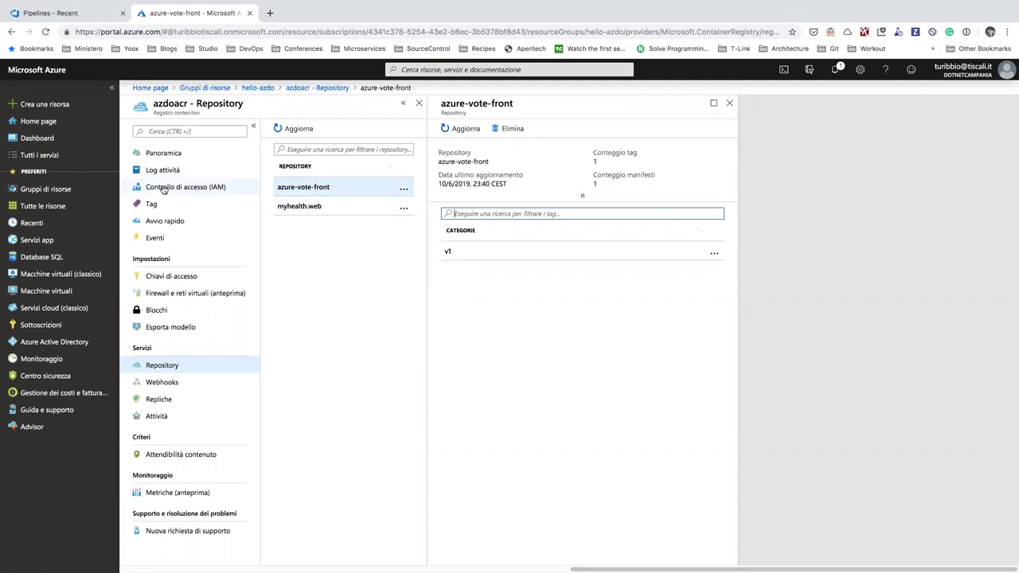
left_click(86, 12)
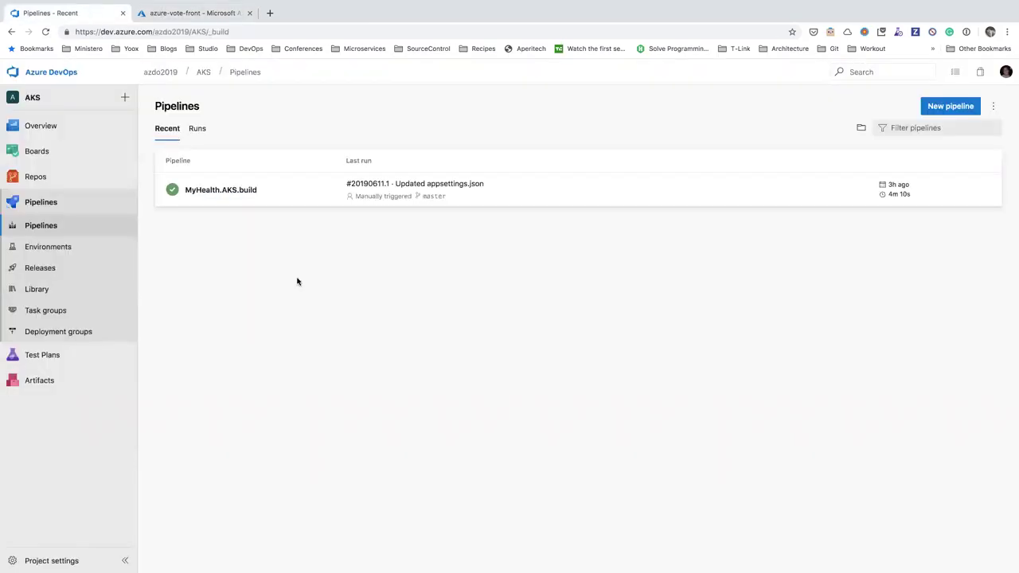
Review docker-compose.yml and docker-compose.ci.build.yml in the AKS repository
left_click(36, 176)
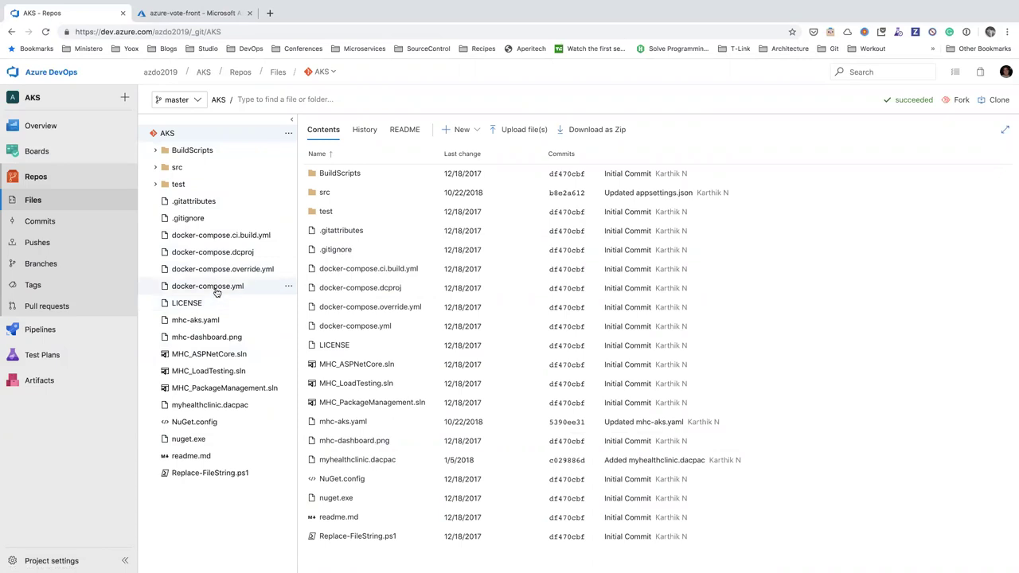
left_click(216, 287)
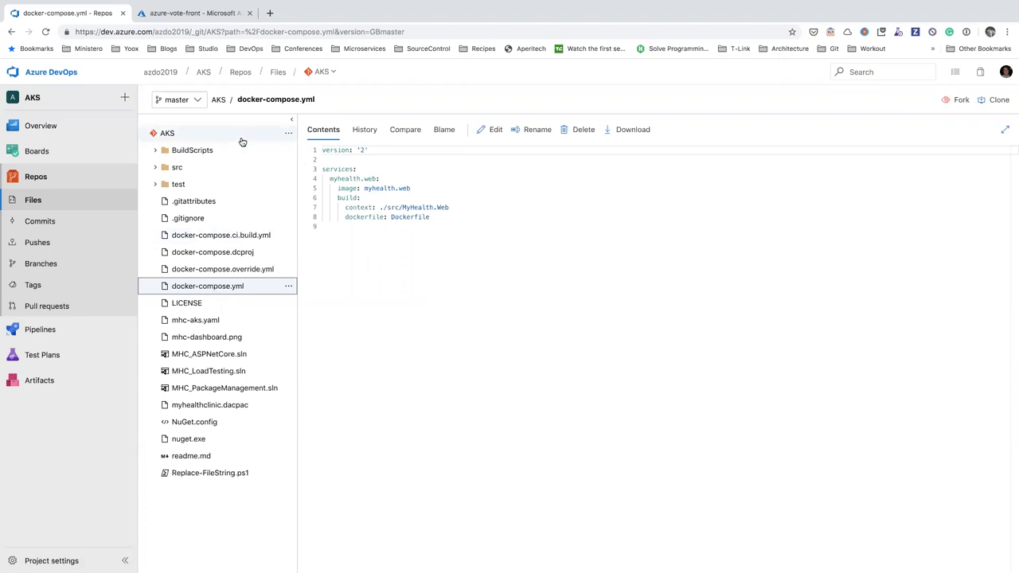
left_click(223, 236)
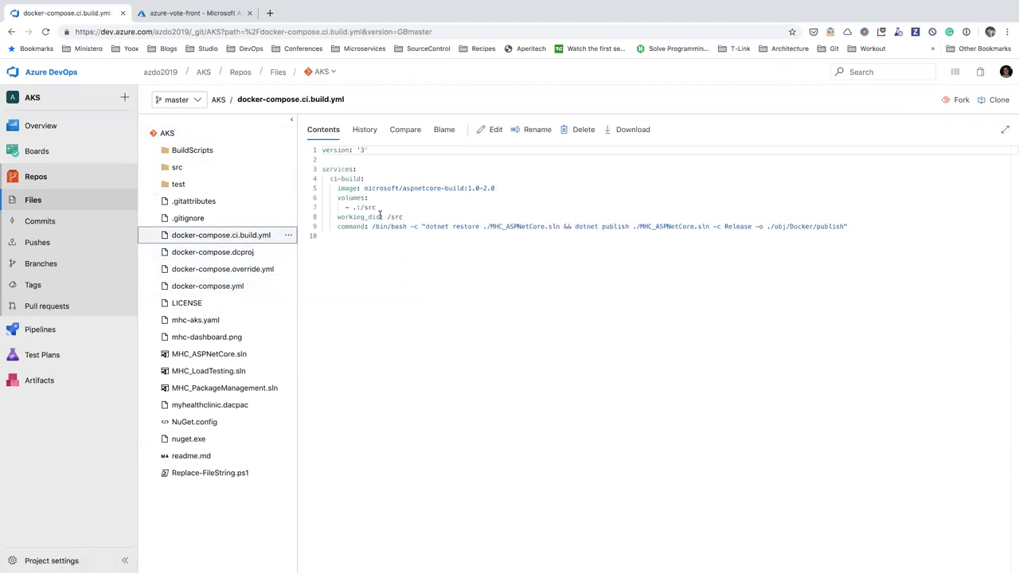
left_click(206, 288)
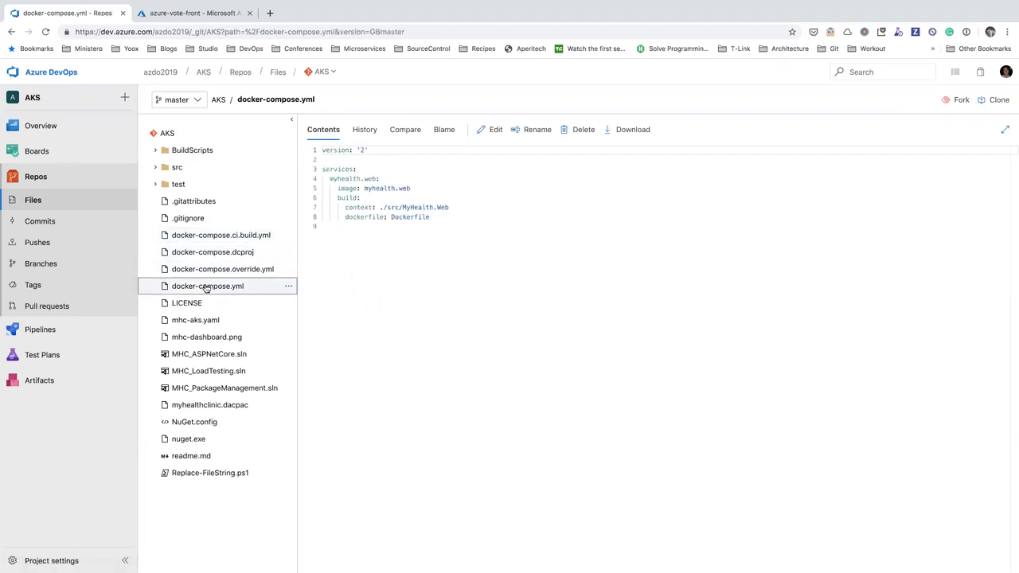
Check the ASPNETCORE_ENVIRONMENT=Development setting in docker-compose.override.yml, then go to the src folder
left_click(219, 268)
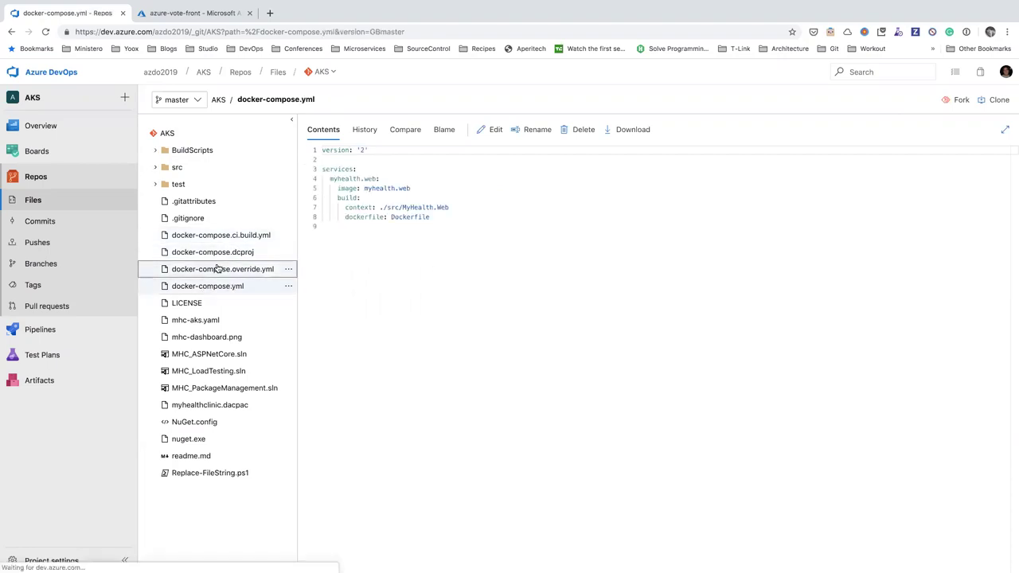
left_click_drag(484, 198, 350, 197)
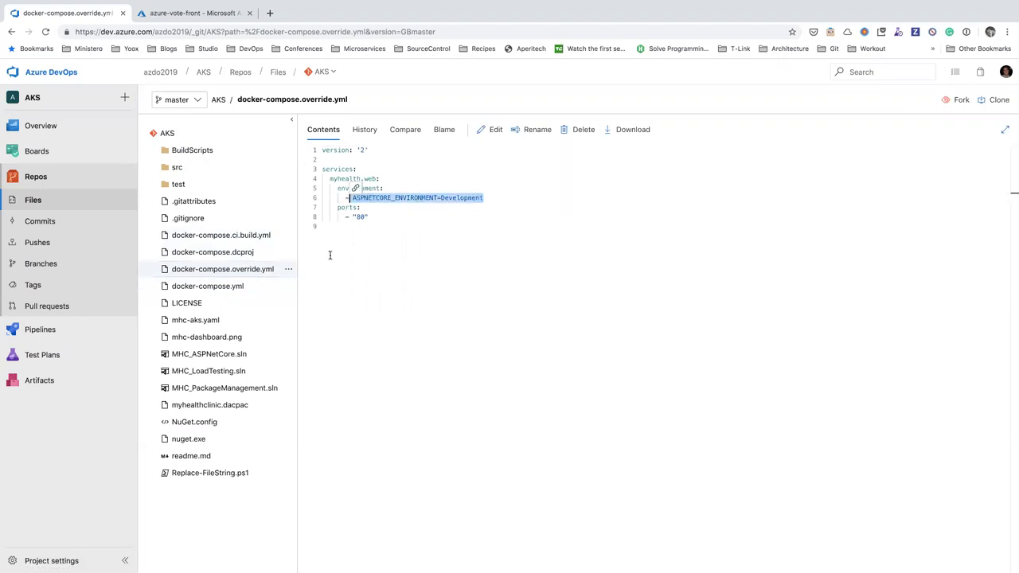
left_click(245, 286)
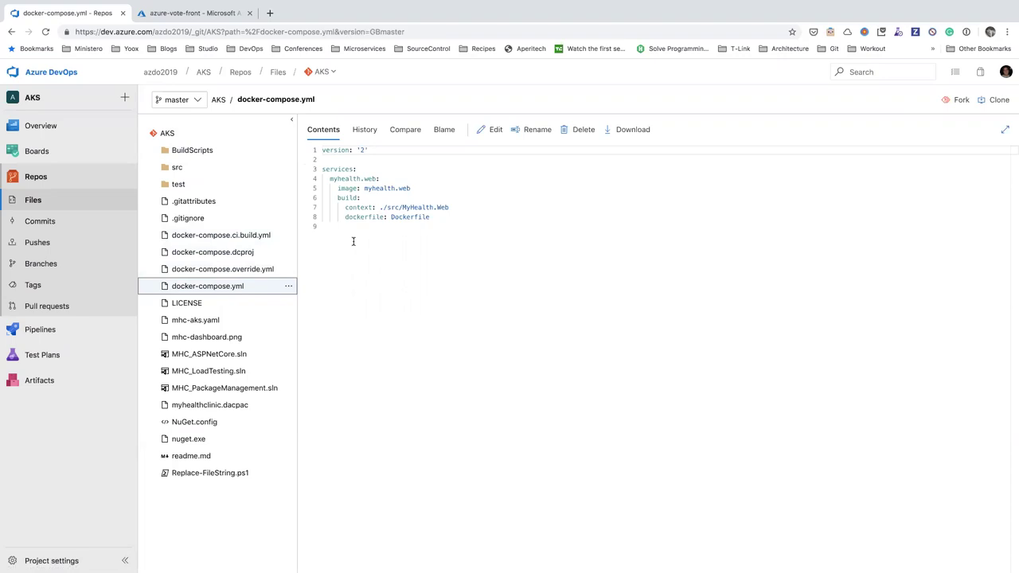
left_click(177, 167)
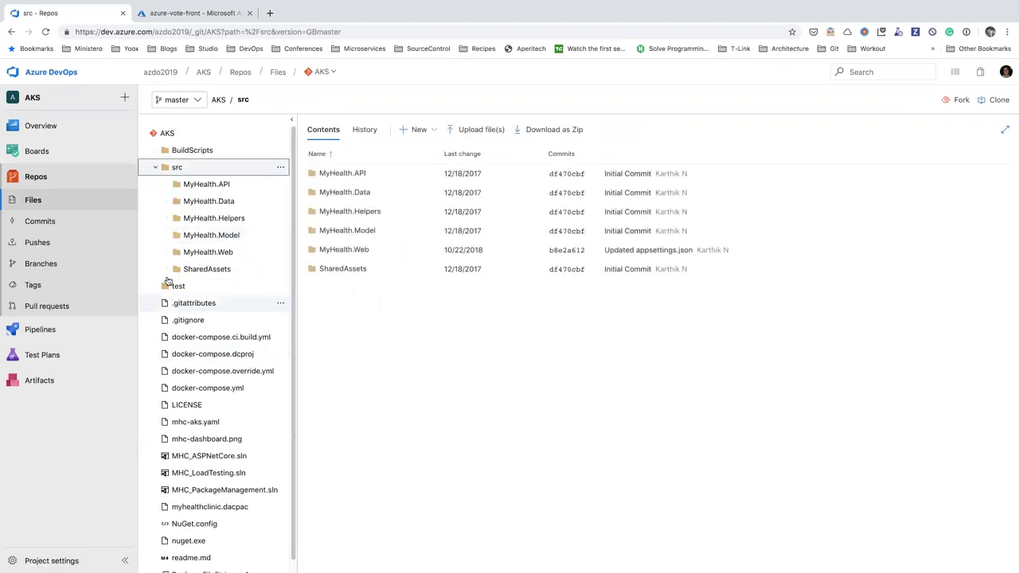
Open the Dockerfile inside src/MyHealth.Web
left_click(177, 253)
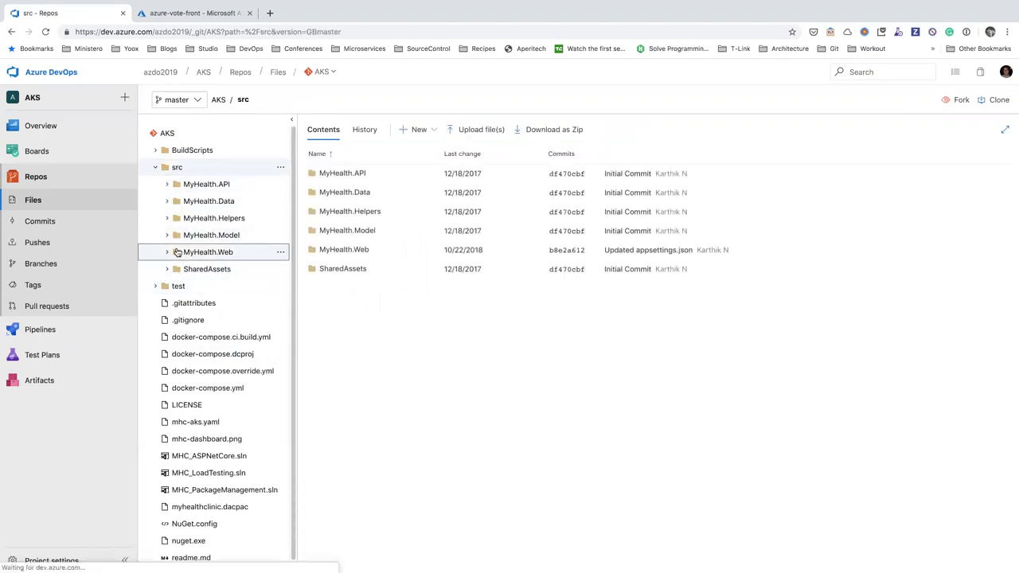
scroll(363, 390, "down", 3)
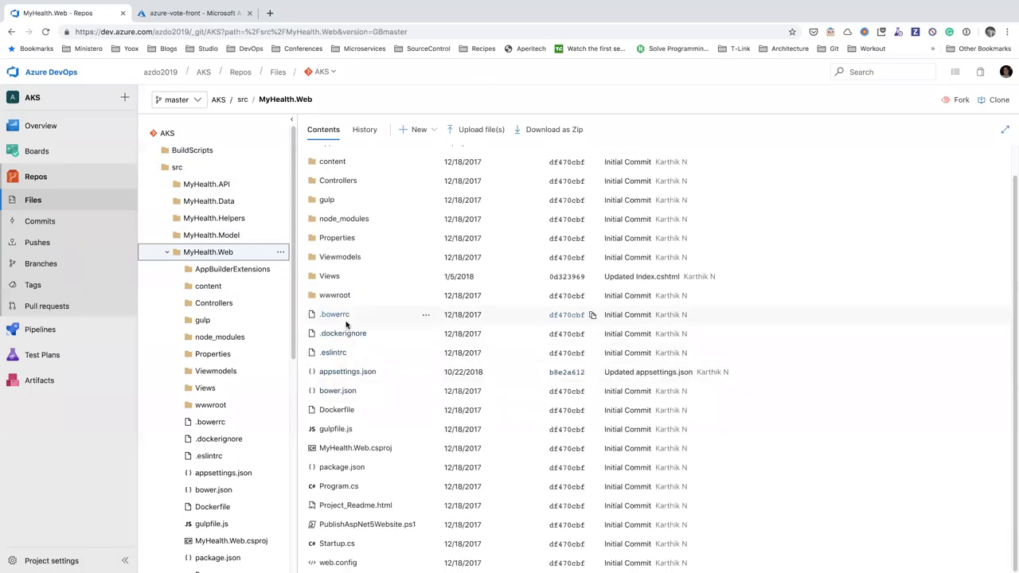
left_click(374, 391)
left_click(374, 410)
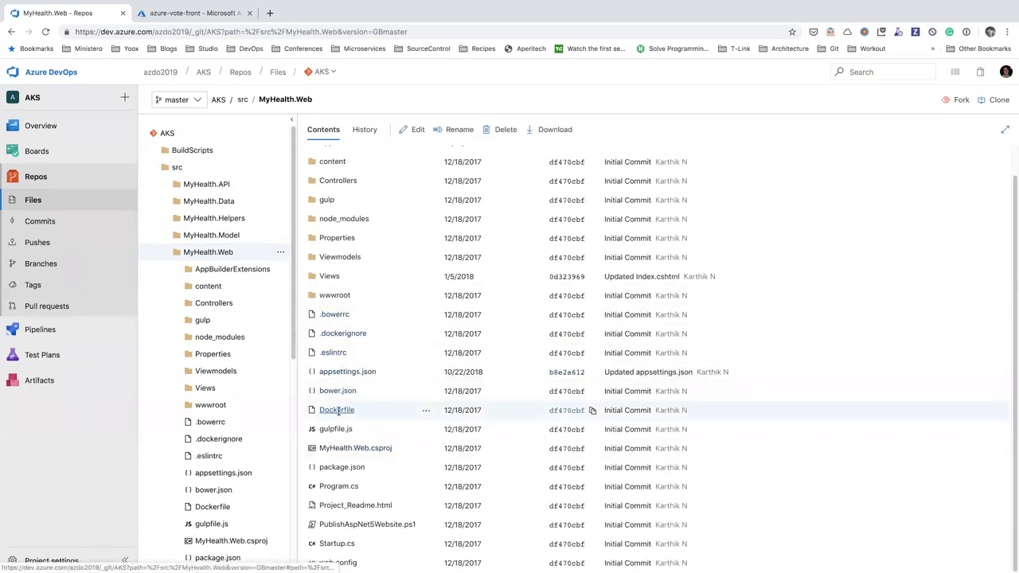
left_click(338, 411)
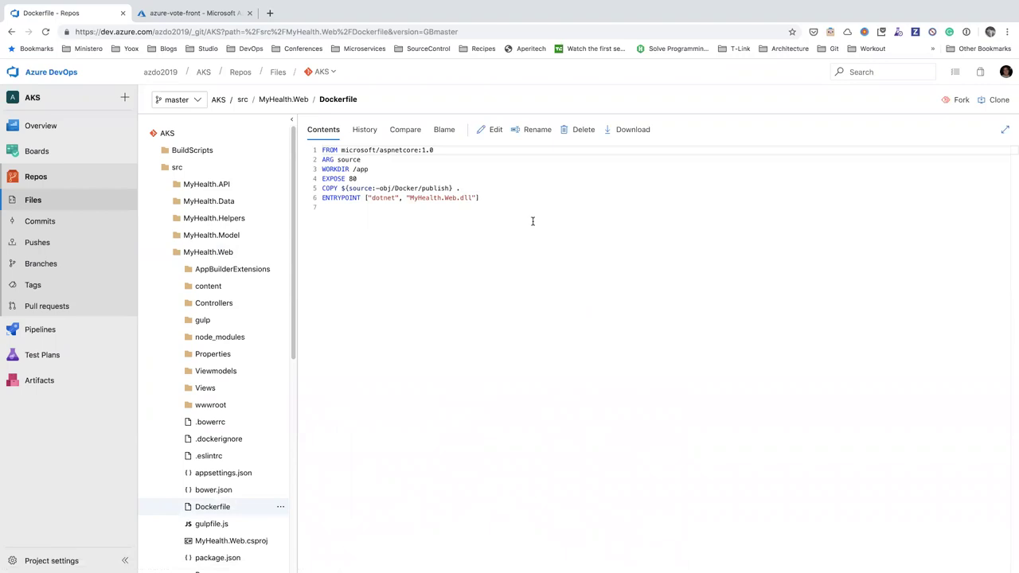
Go over the Dockerfile's FROM microsoft/aspnetcore:1.0 base image and its dotnet MyHealth.Web.dll ENTRYPOINT
left_click_drag(518, 207, 289, 152)
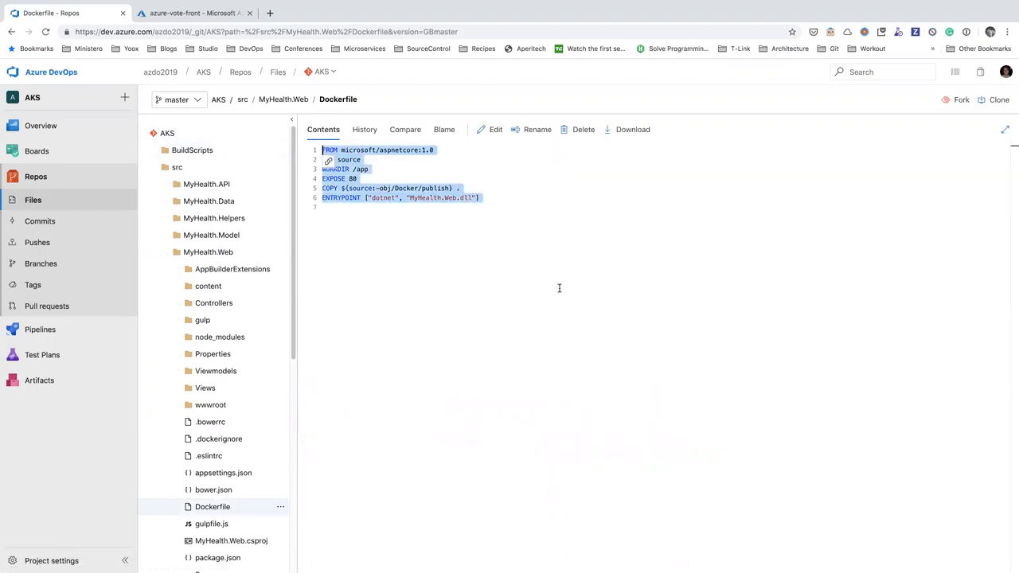
left_click_drag(446, 149, 301, 156)
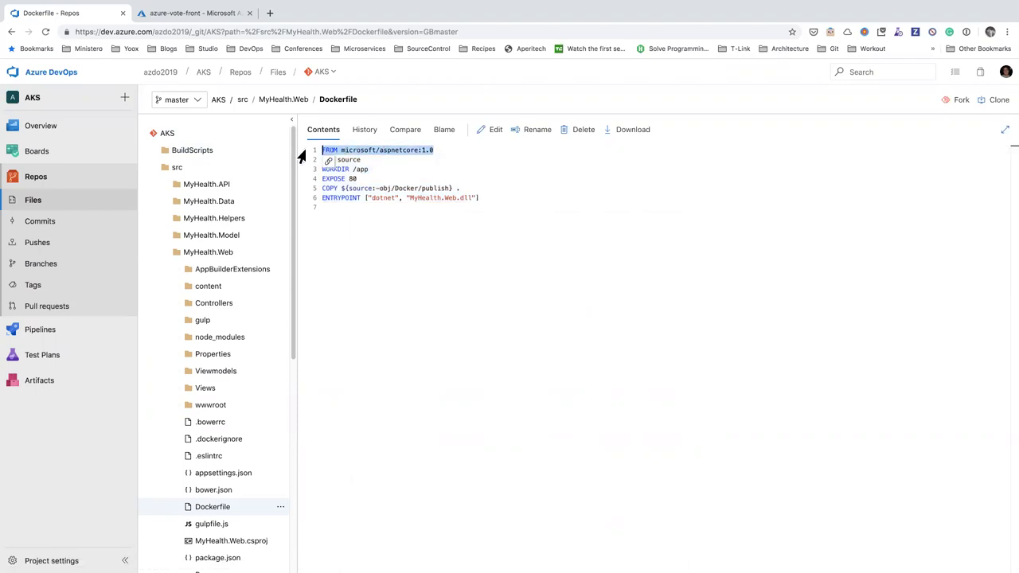
left_click(531, 237)
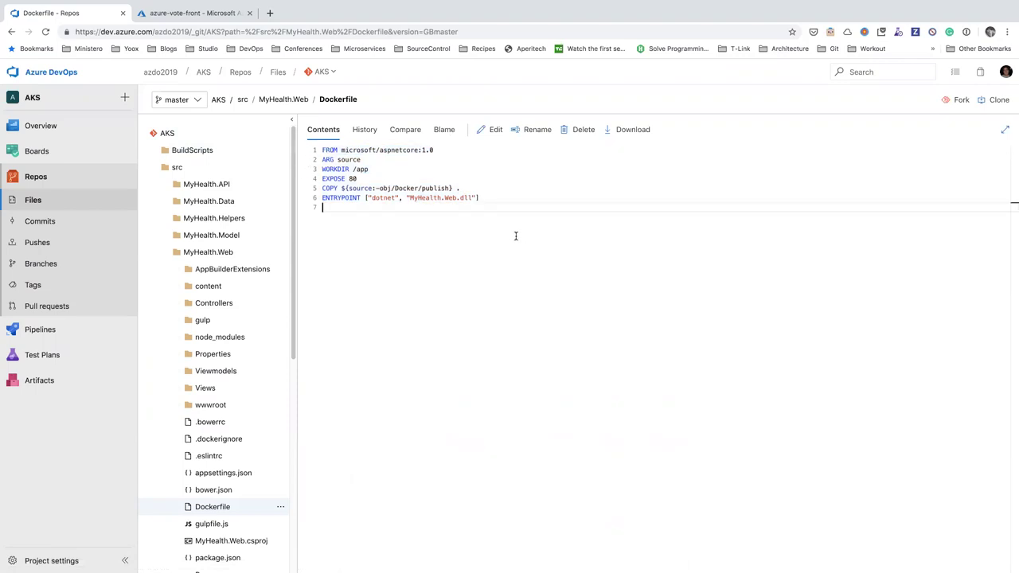
left_click_drag(505, 199, 311, 171)
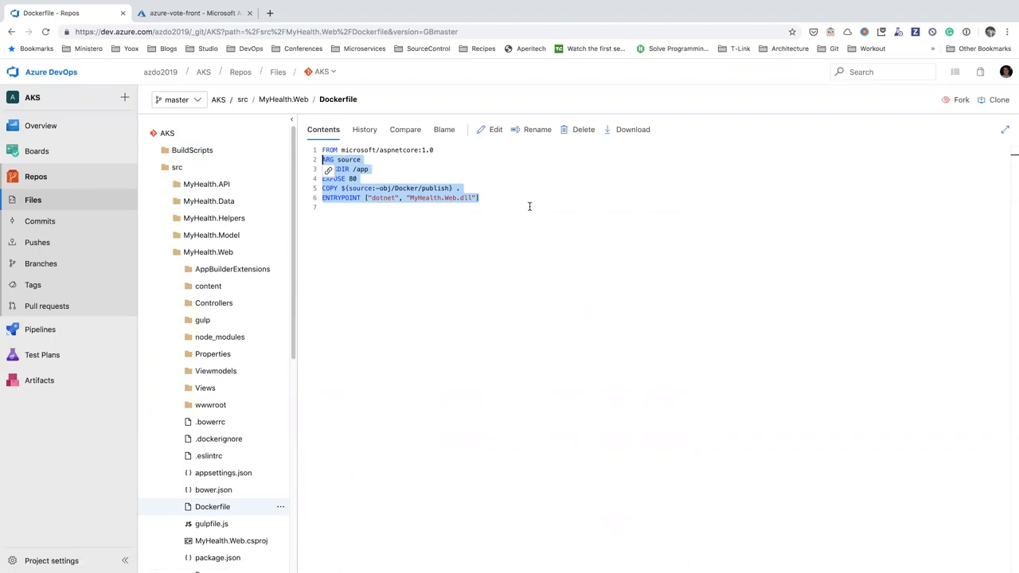
triple_click(514, 199)
left_click_drag(517, 201, 310, 200)
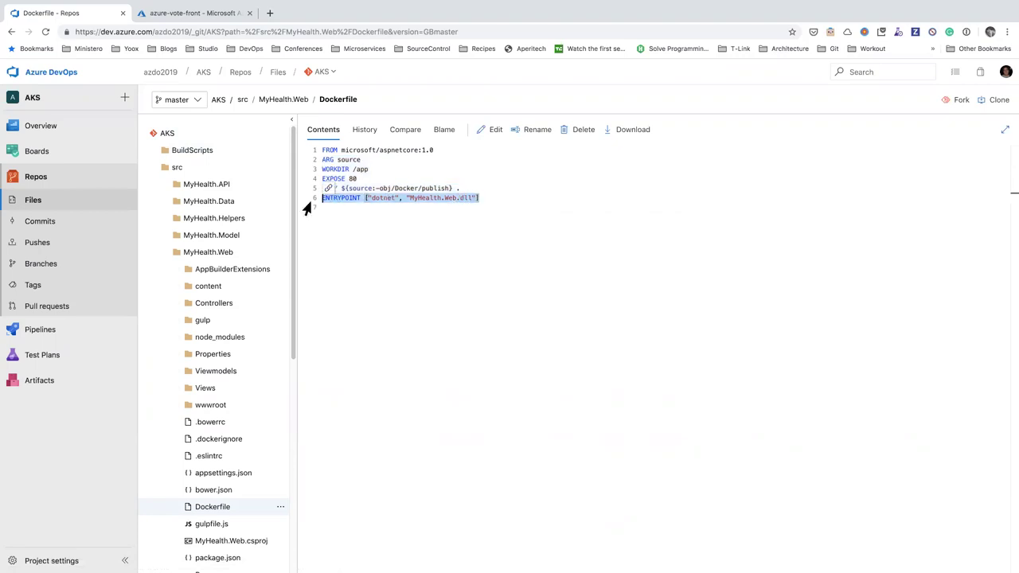
left_click(502, 288)
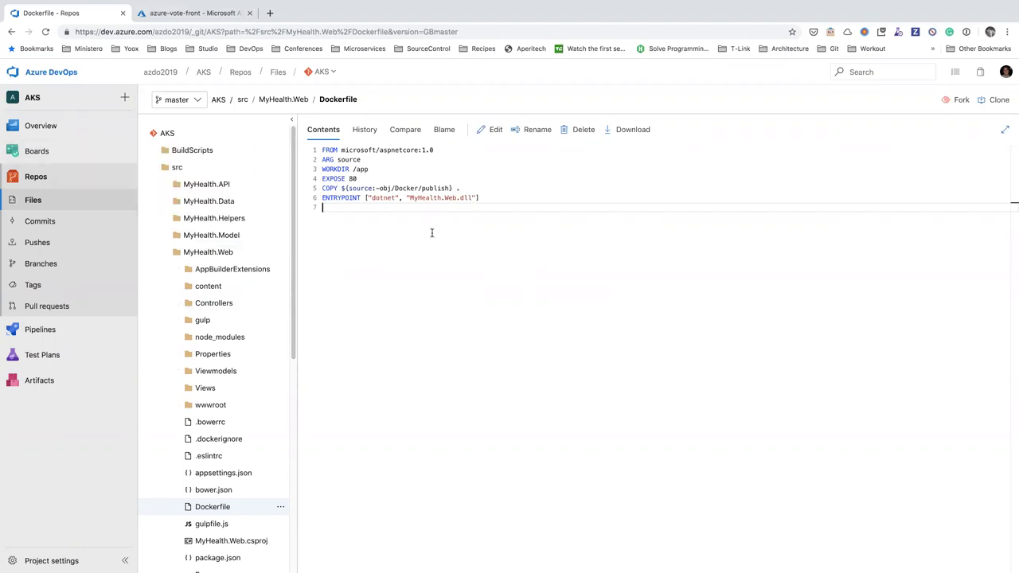
left_click(504, 194)
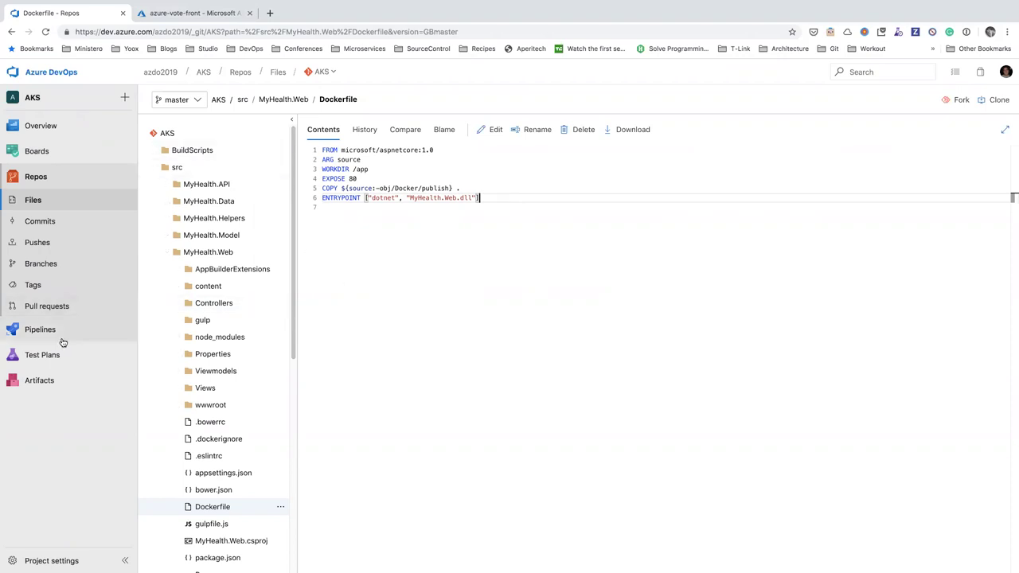
mouse_move(39, 333)
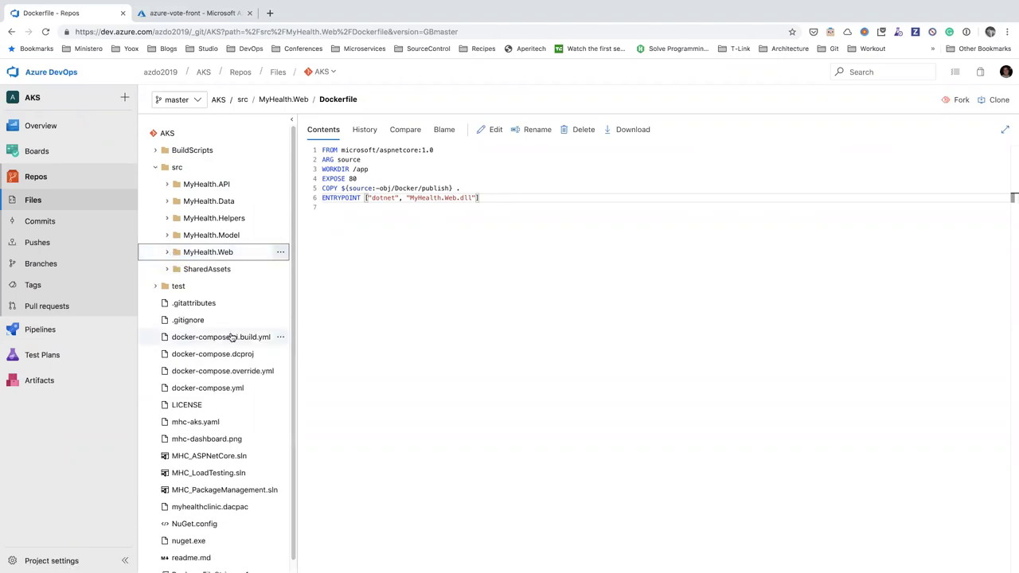
Open MyHealth.AKS.build run #20190611.1 and choose Edit pipeline from its actions menu
left_click(50, 330)
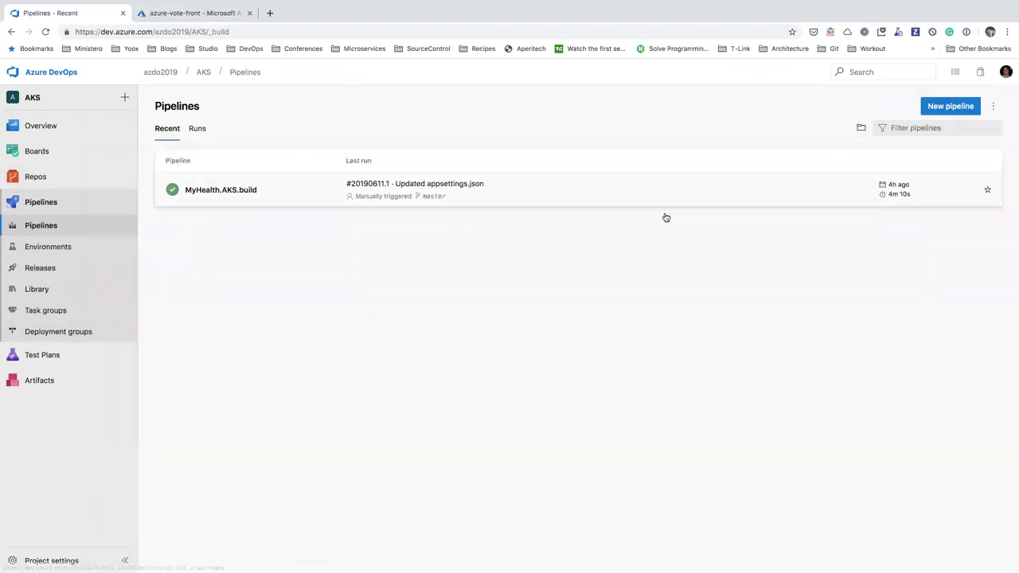
left_click(992, 109)
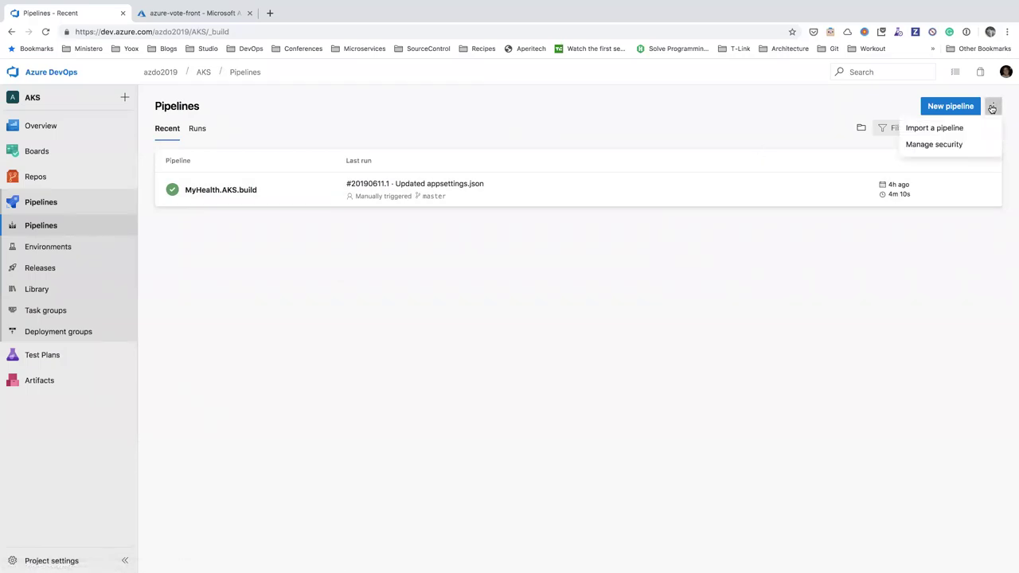
left_click(793, 125)
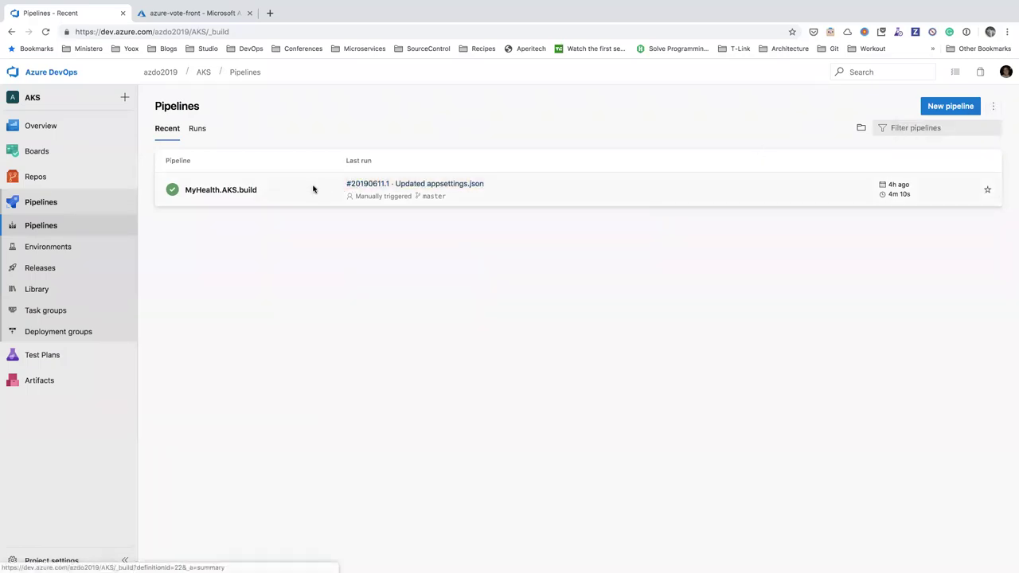
left_click(314, 188)
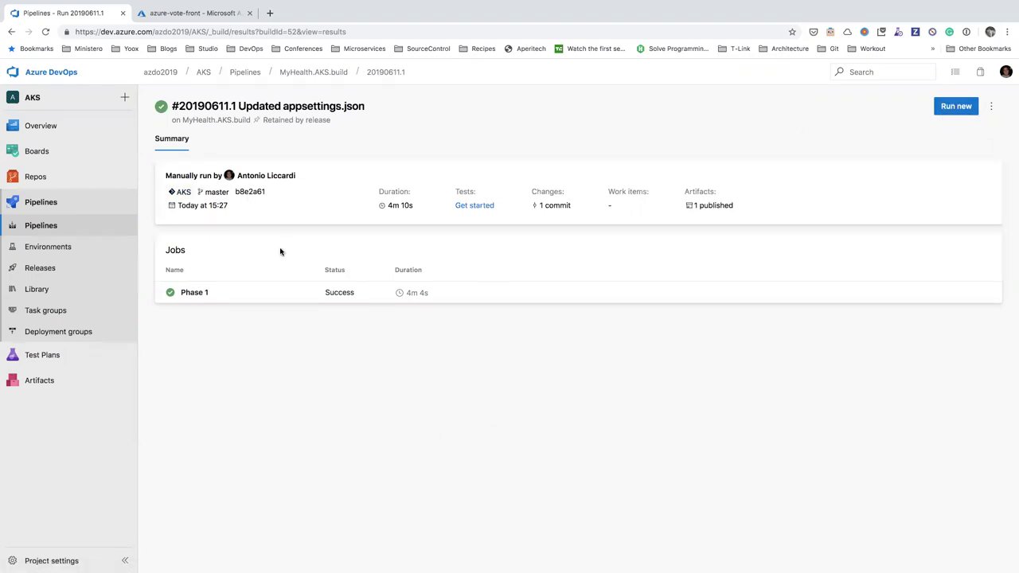
left_click(994, 110)
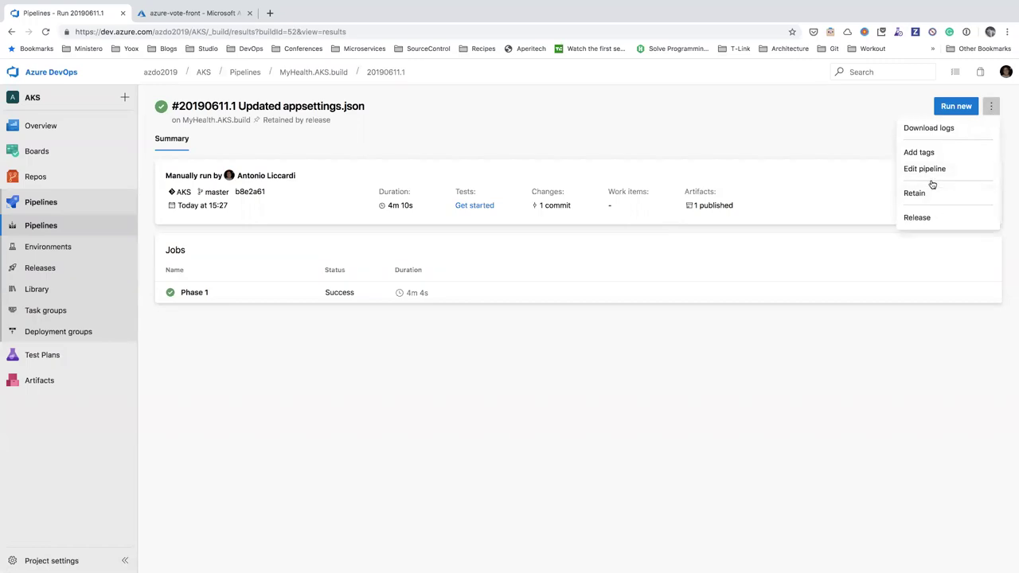
left_click(931, 170)
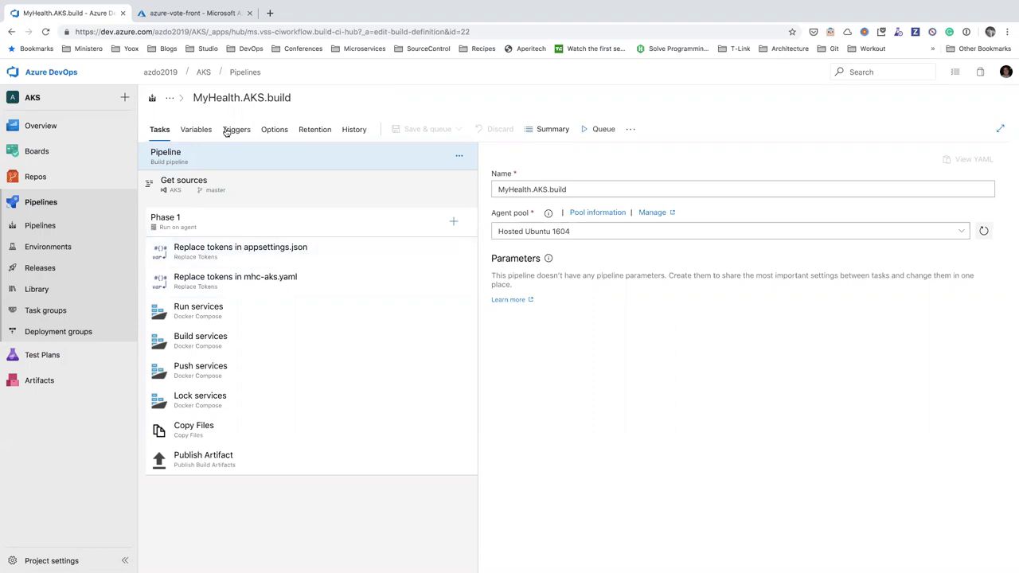
Show the Replace tokens in appsettings.json task, which targets appsettings.json under src/MyHealth.Web
left_click(231, 248)
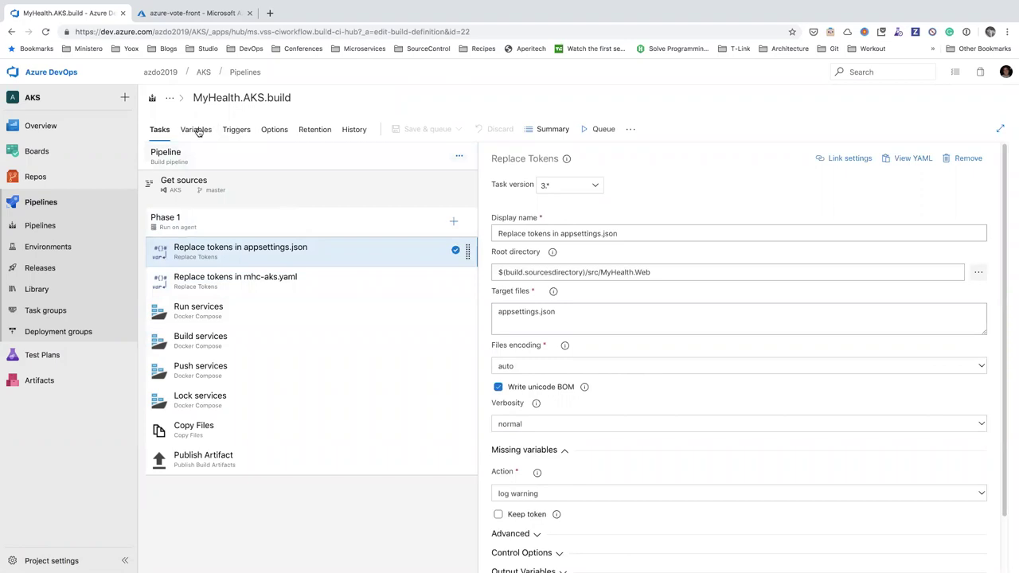
left_click(198, 133)
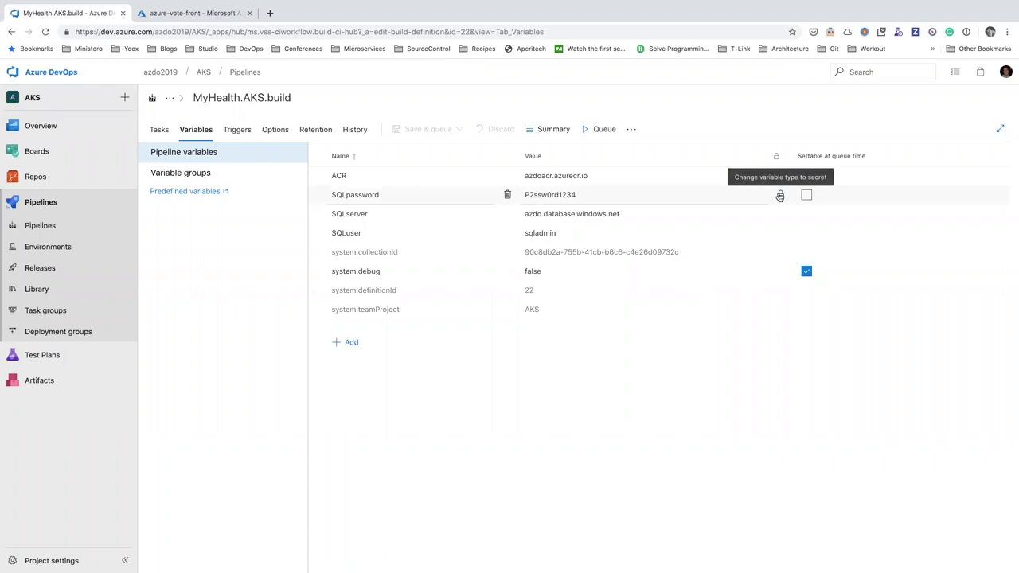
left_click(654, 194)
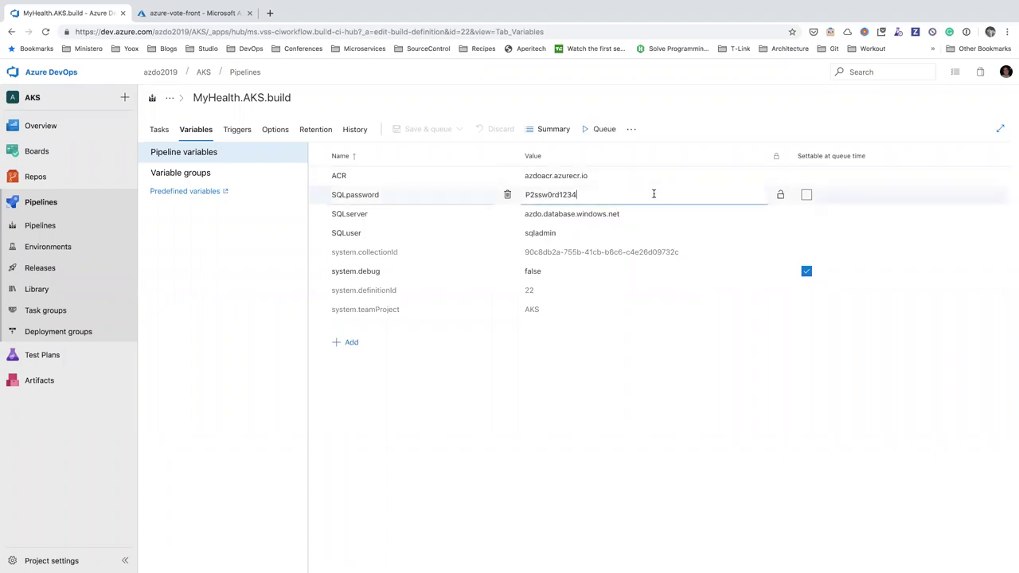
double_click(654, 194)
left_click(635, 198)
left_click(780, 195)
left_click(780, 195)
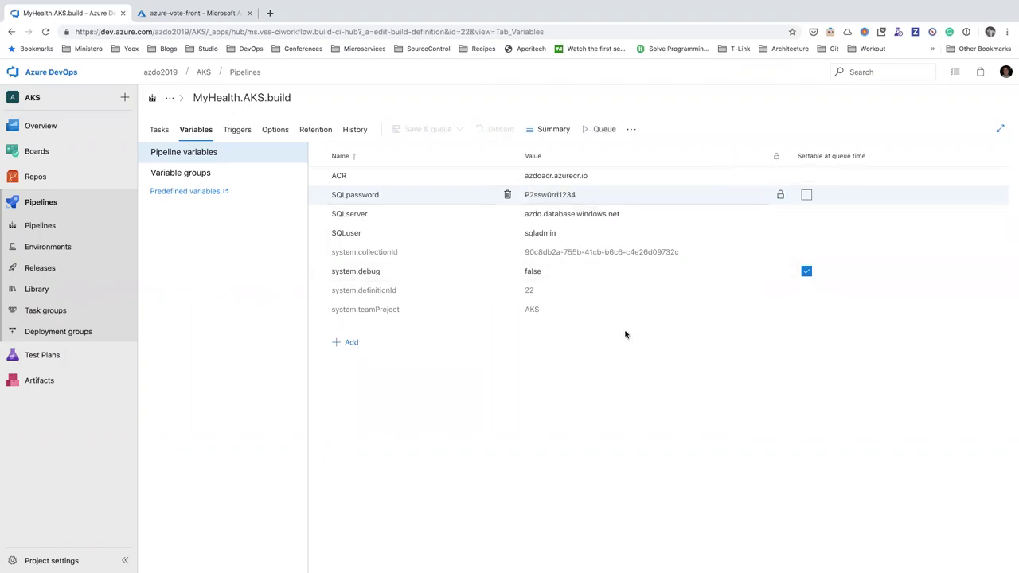
left_click(159, 133)
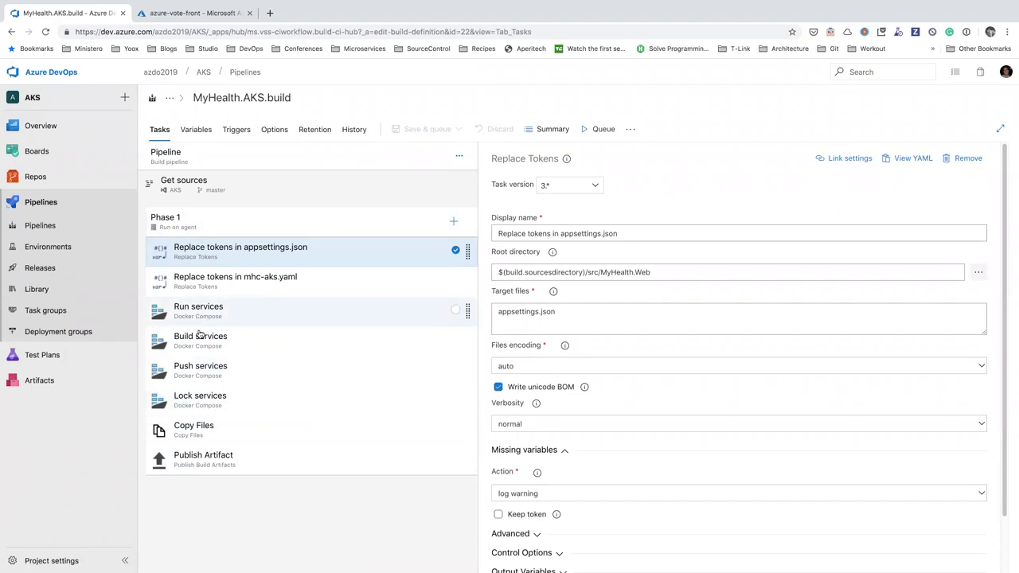
Inspect Push services, then Copy Files copying **/mhc-aks.yaml and **/*.dacpac to $(Build.ArtifactStagingDirectory)
left_click(203, 367)
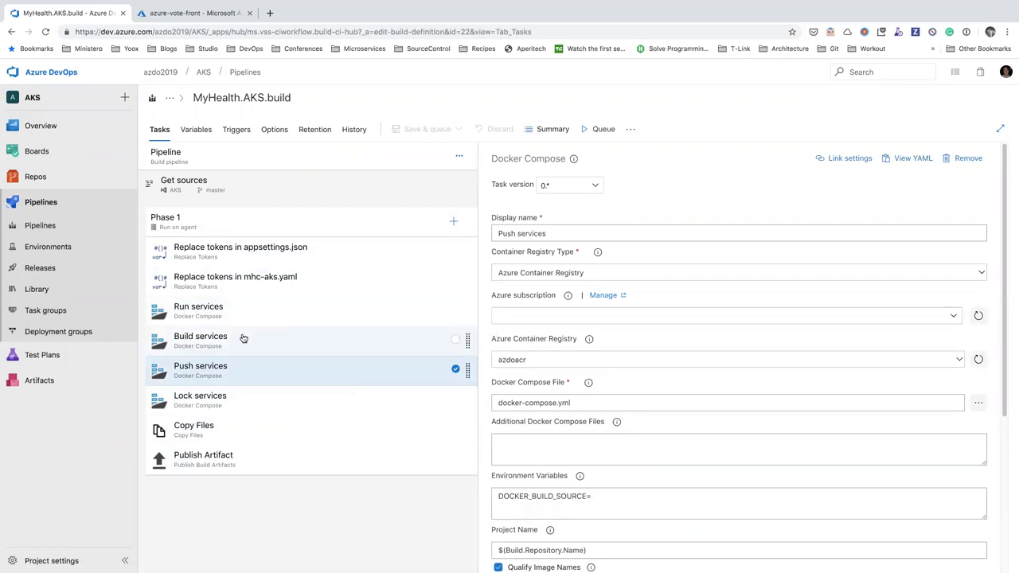
scroll(587, 424, "down", 2)
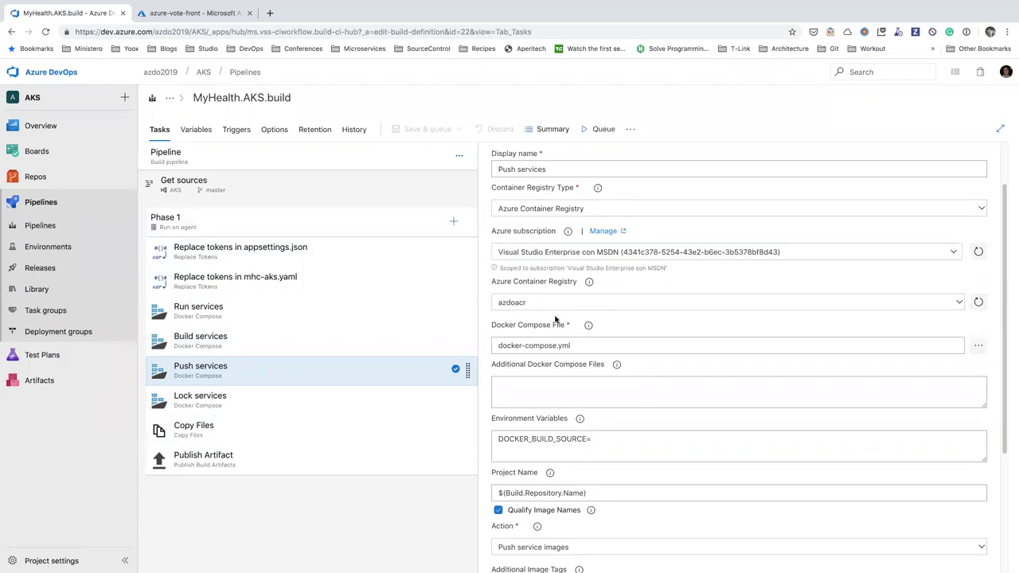
left_click(303, 423)
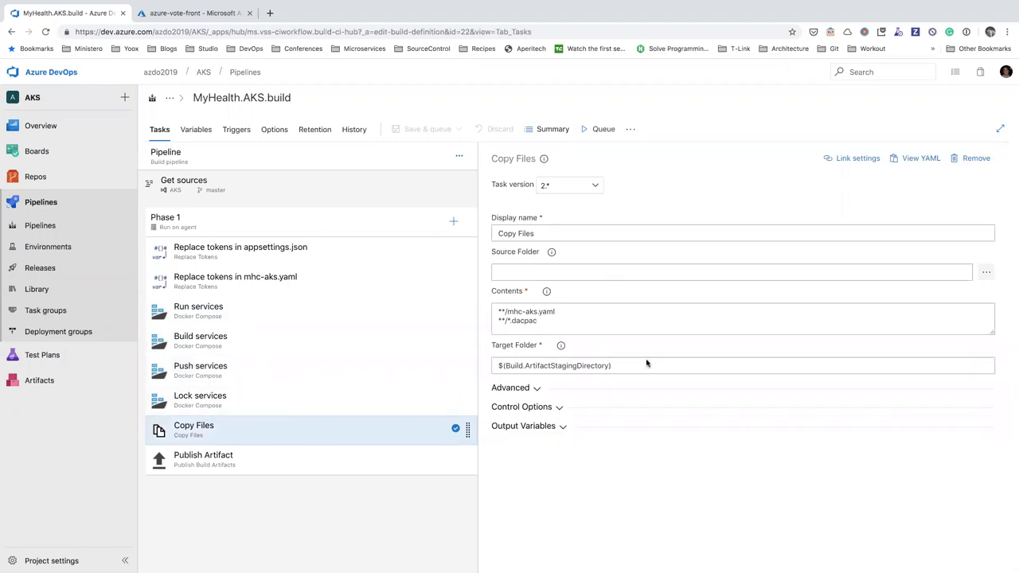
left_click_drag(617, 320, 465, 306)
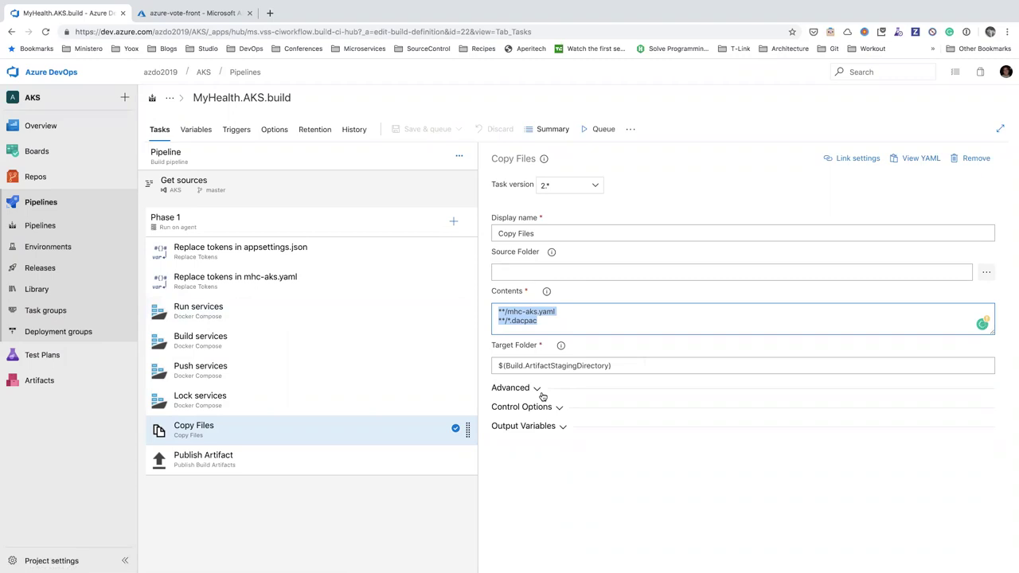
left_click(548, 495)
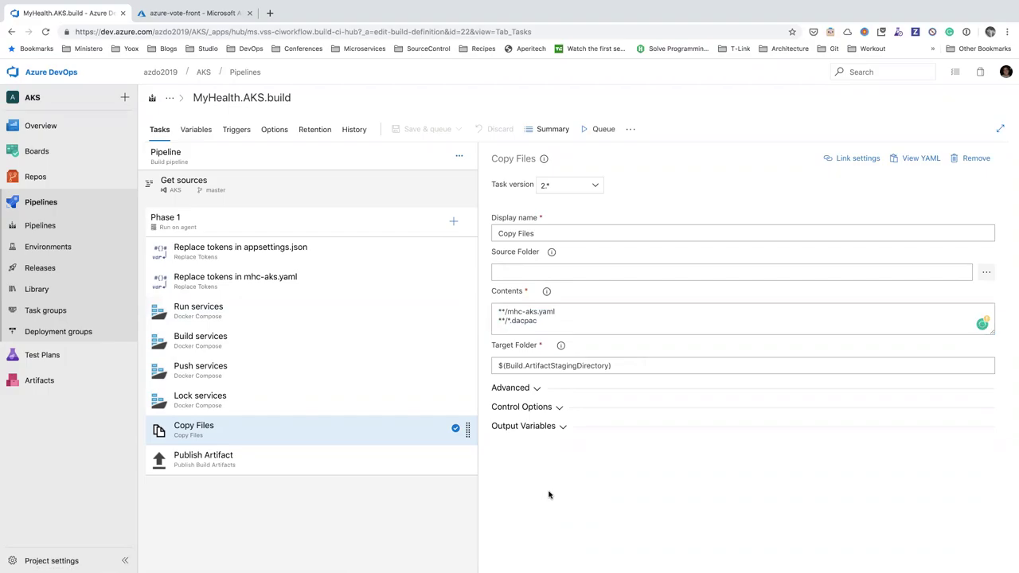
key("ctrl+Left")
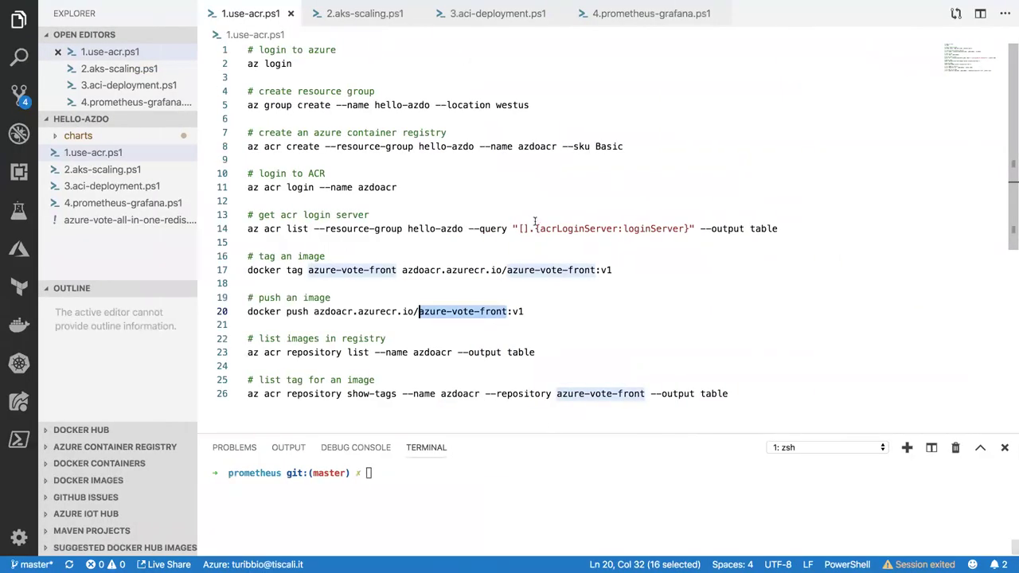
Show 2.aks-scaling.ps1 from the top, with az commands creating hello-azdo, azdoacr and azdoaks
left_click(356, 14)
scroll(434, 78, "up", 10)
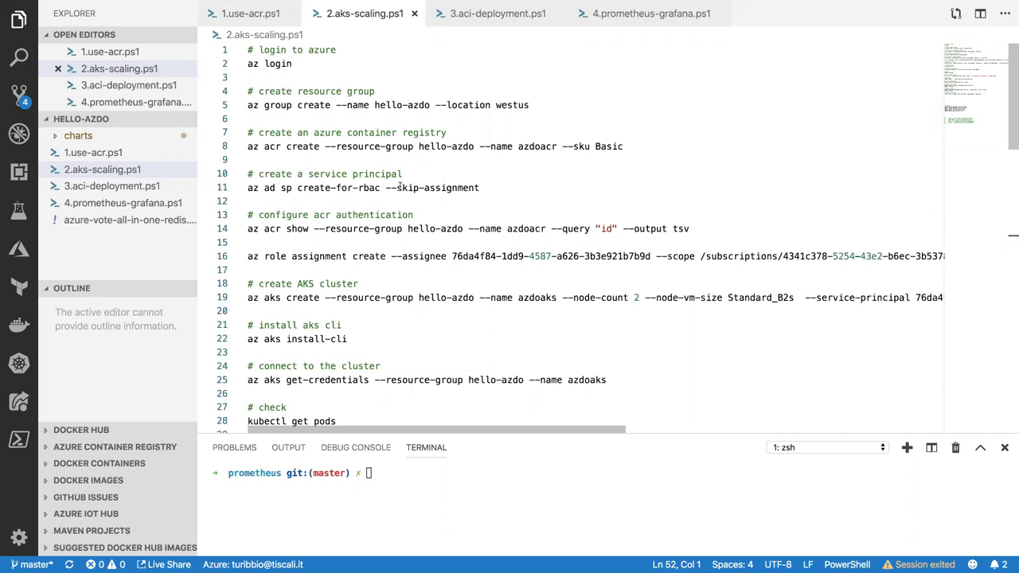
Review the line 19 aks create command: hello-azdo group, node count and Standard_B2s VM size
double_click(272, 299)
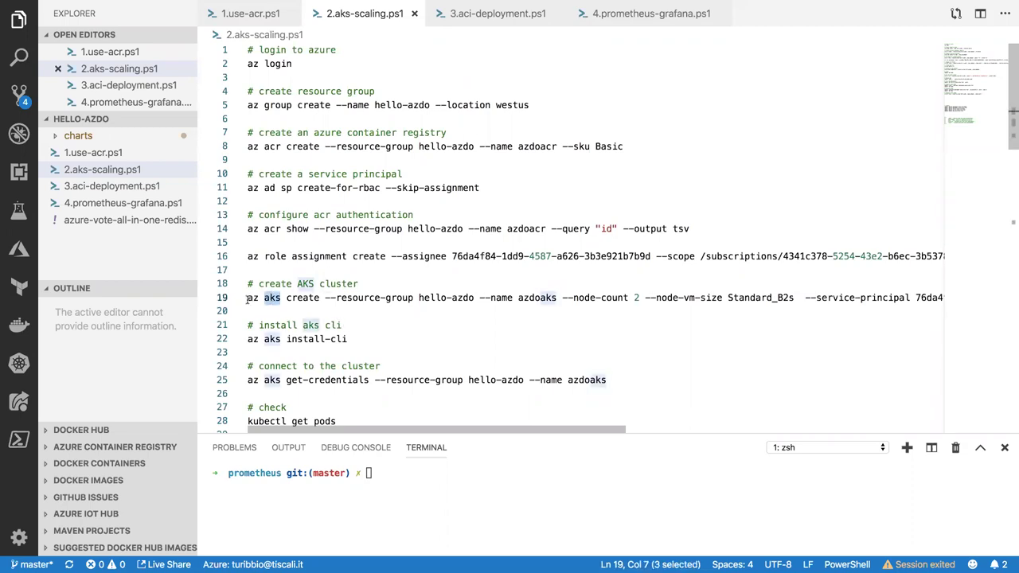
left_click(247, 300)
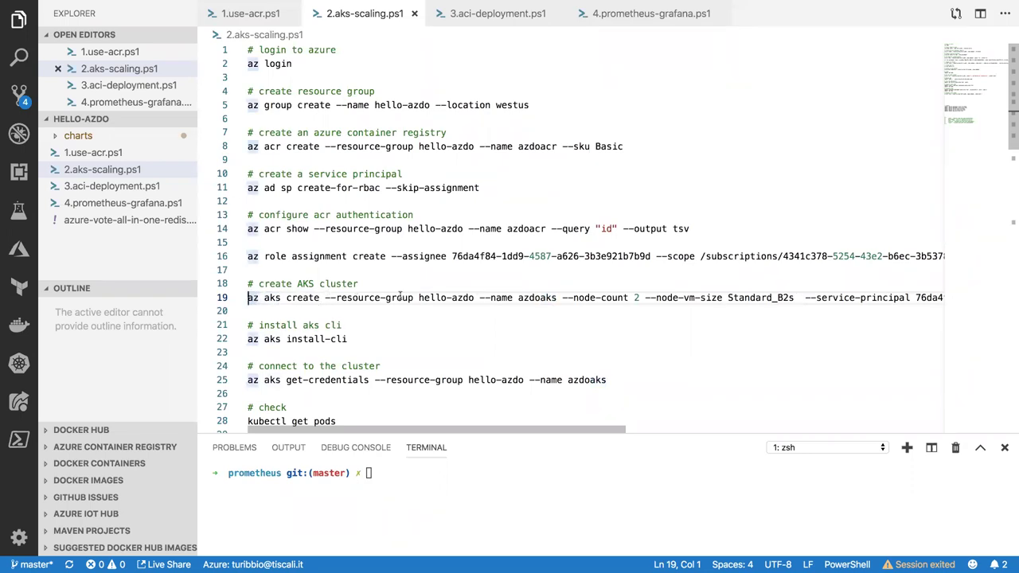
left_click(475, 298)
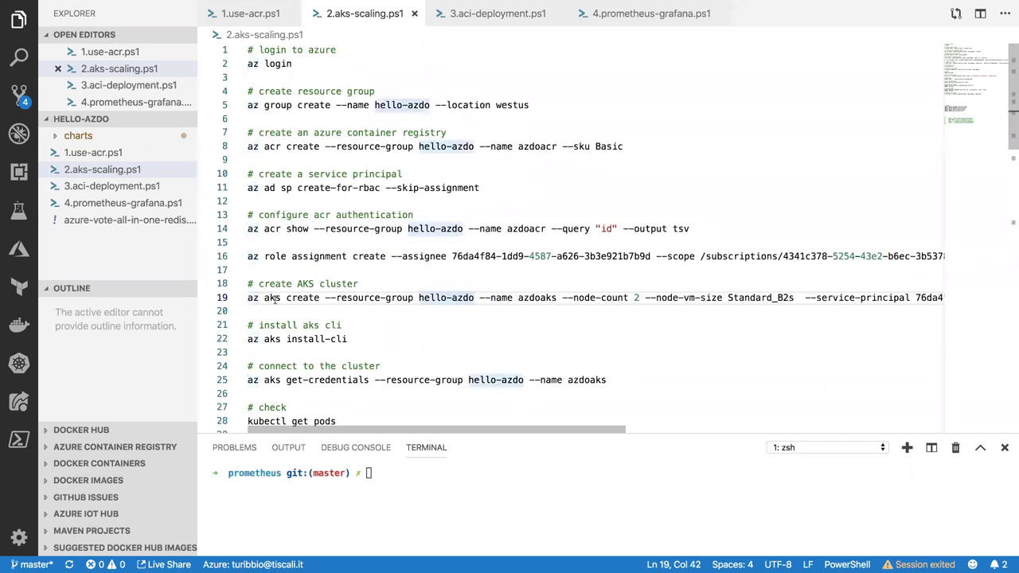
left_click_drag(540, 431, 587, 431)
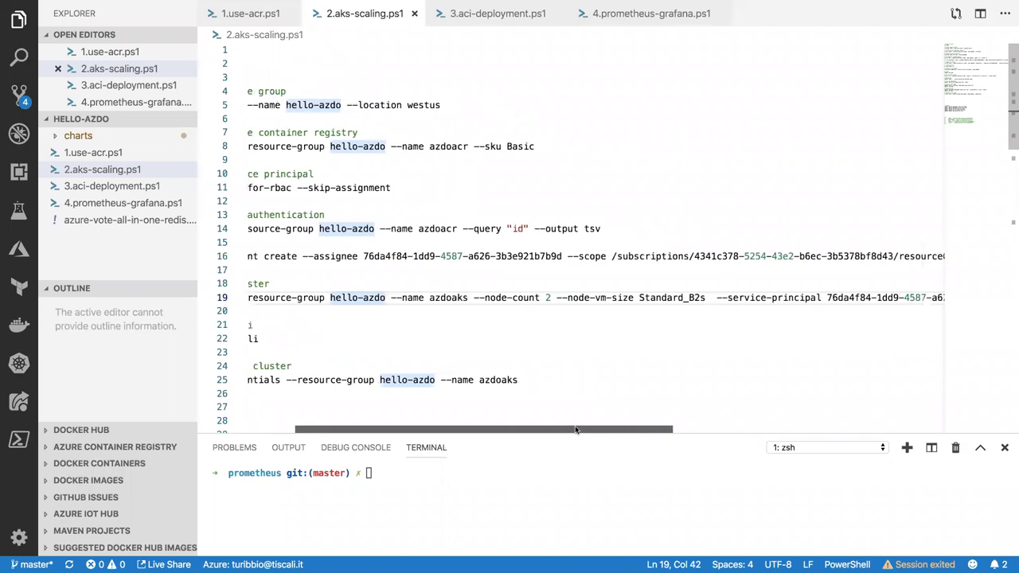
left_click_drag(551, 298, 472, 298)
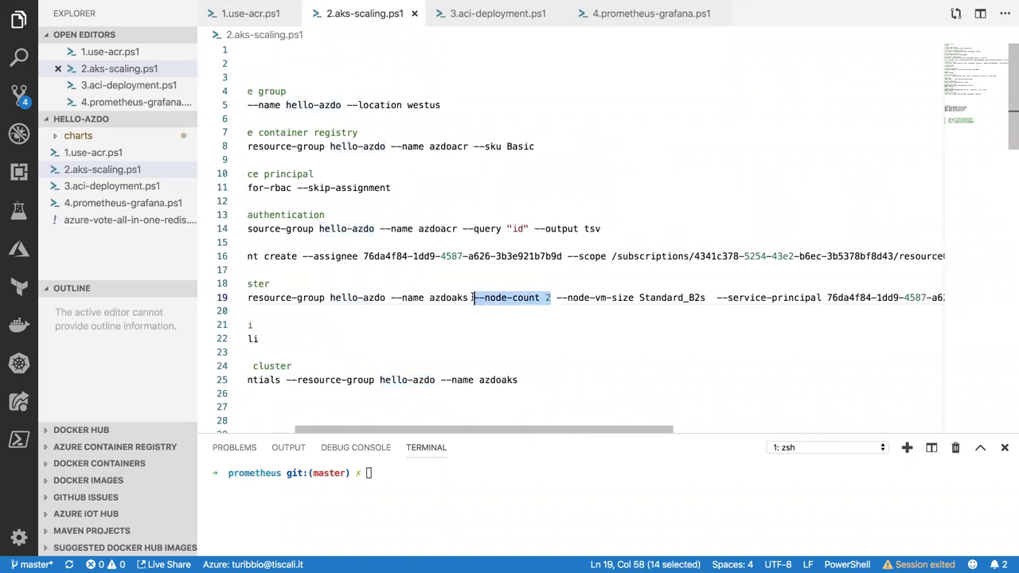
left_click(634, 297)
left_click_drag(612, 294, 556, 298)
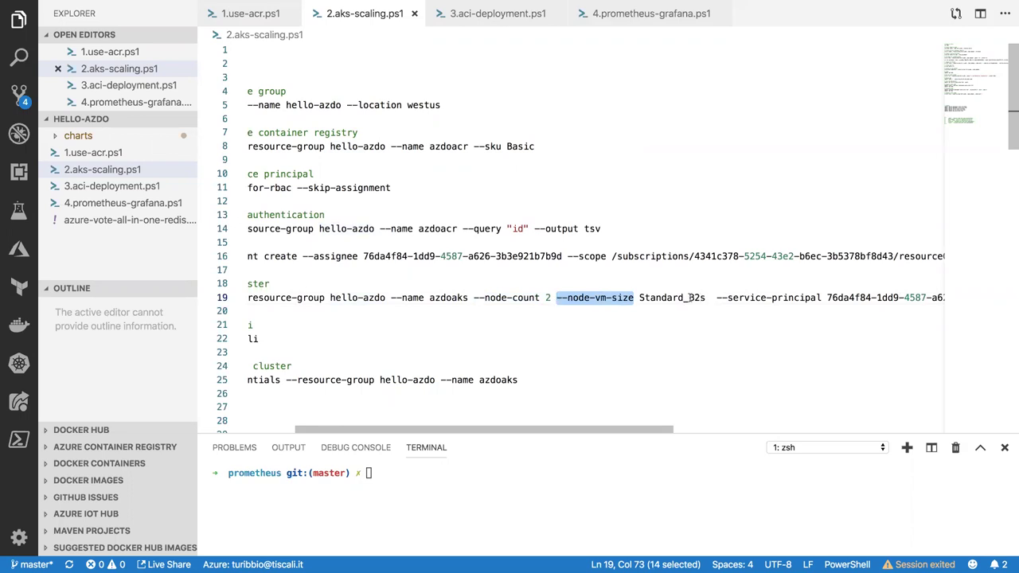
double_click(689, 297)
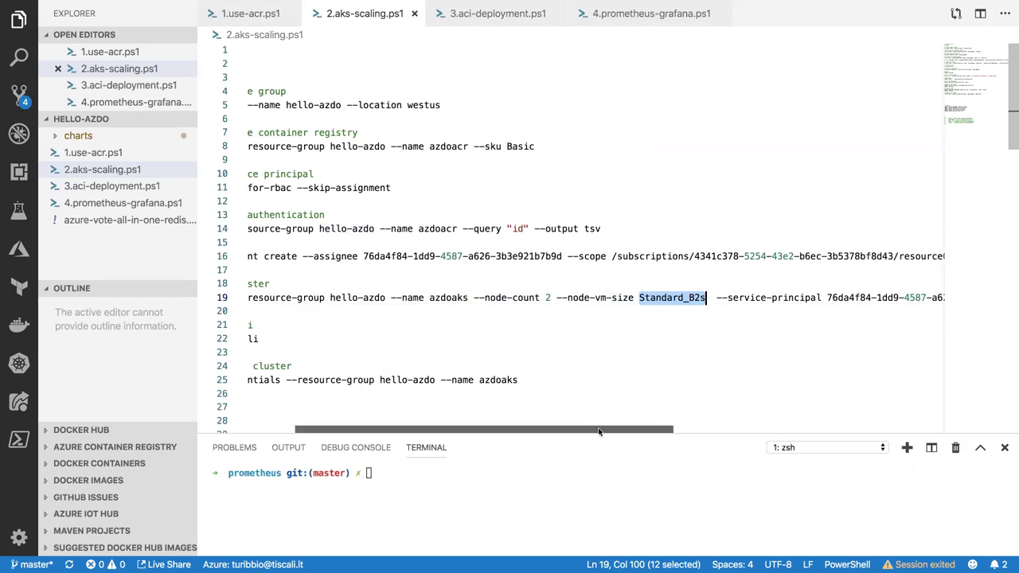
left_click_drag(605, 429, 450, 428)
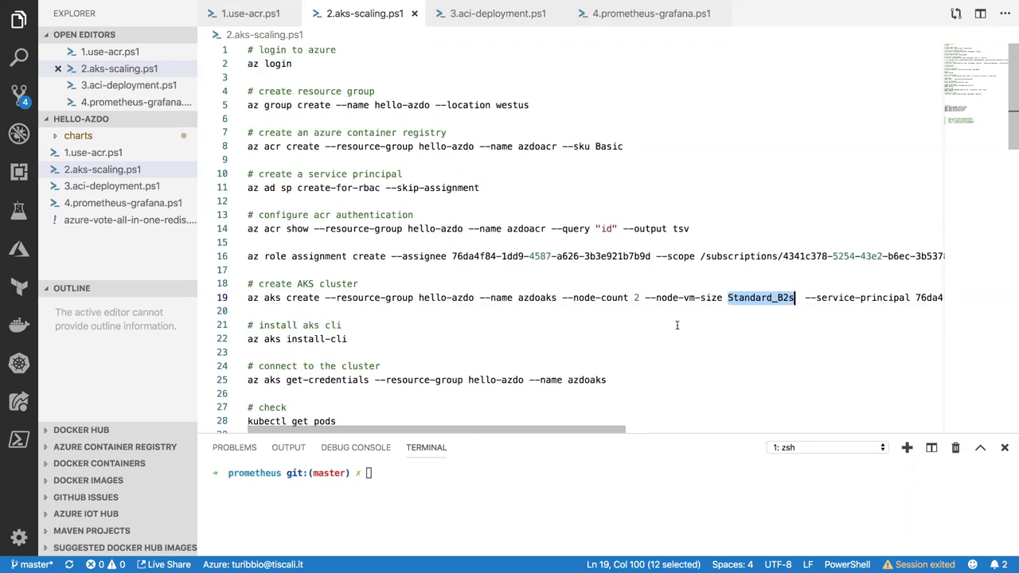
scroll(402, 325, "down", 1)
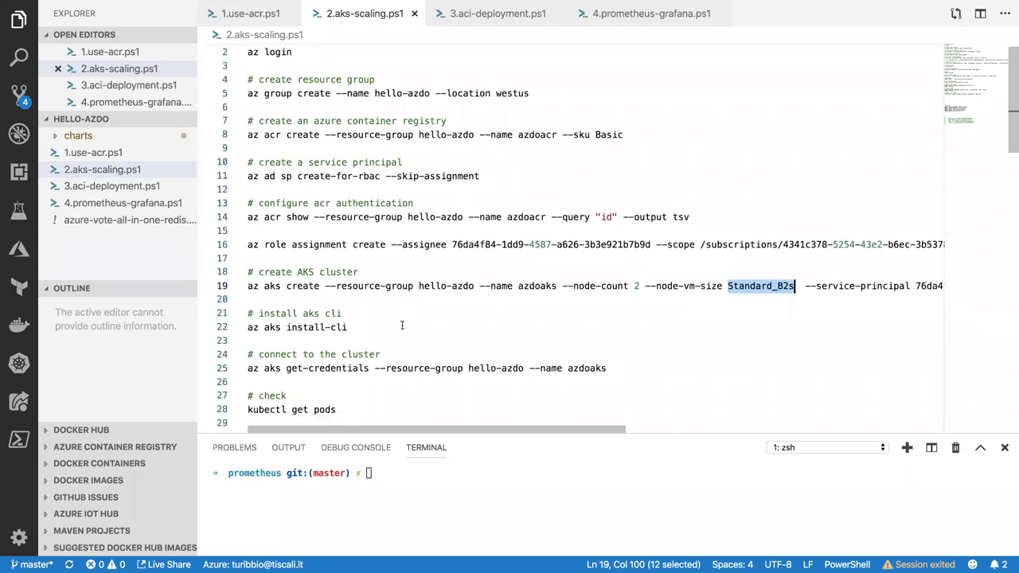
scroll(402, 325, "down", 1)
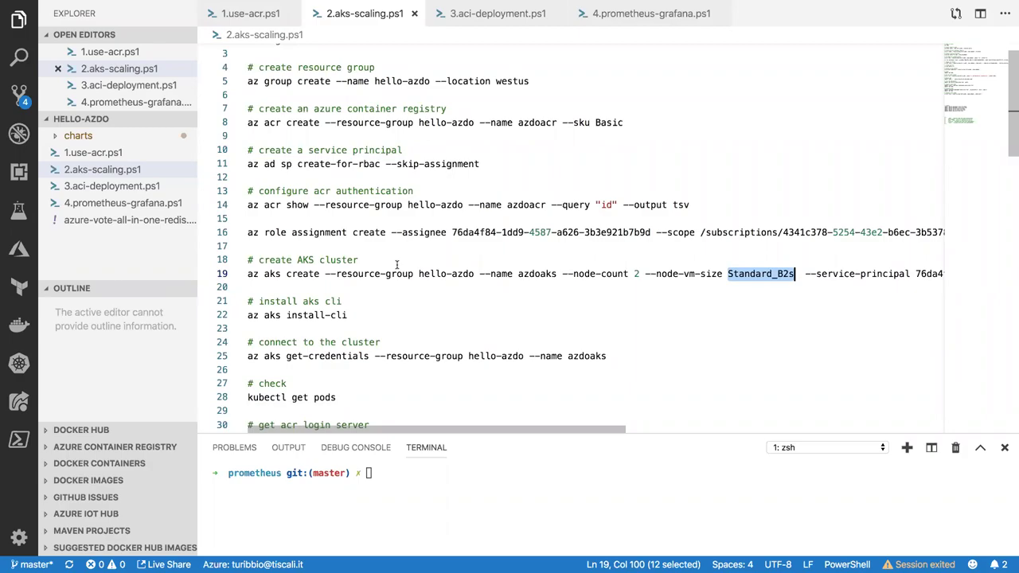
key("ctrl+Right")
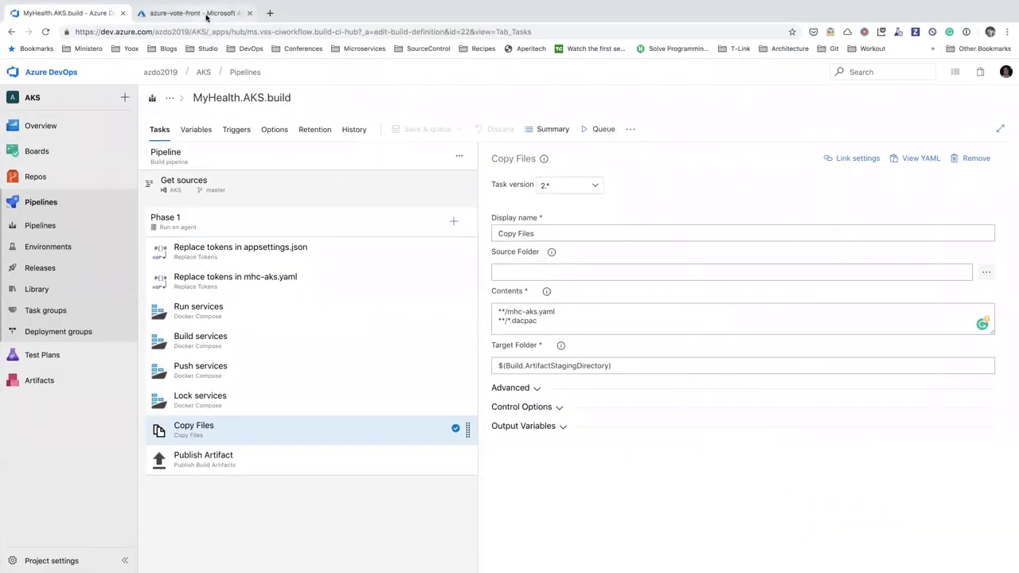
Close the azure-vote-front blade and select the azdoaks Kubernetes service in hello-azdo
left_click(205, 14)
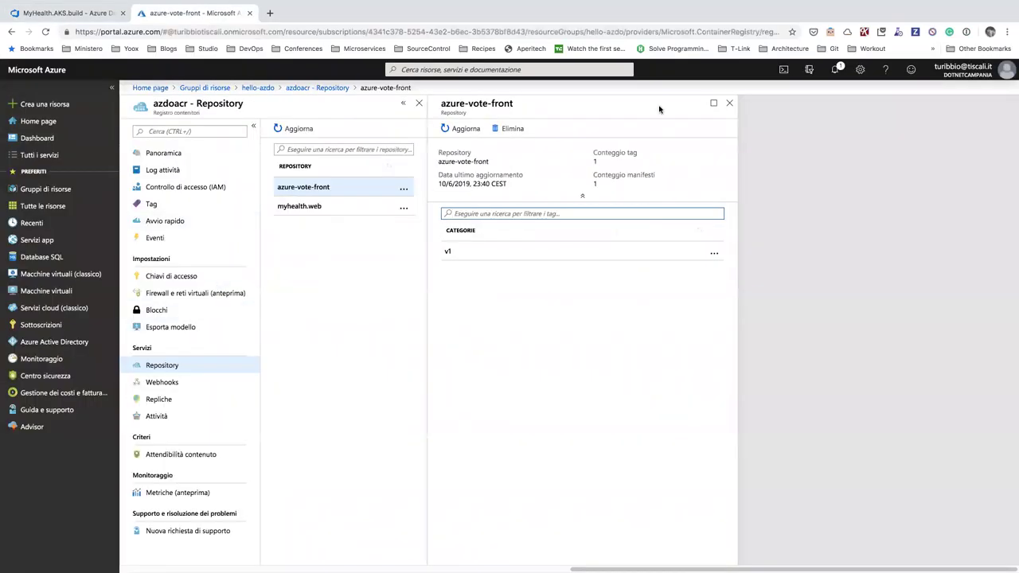
left_click(726, 103)
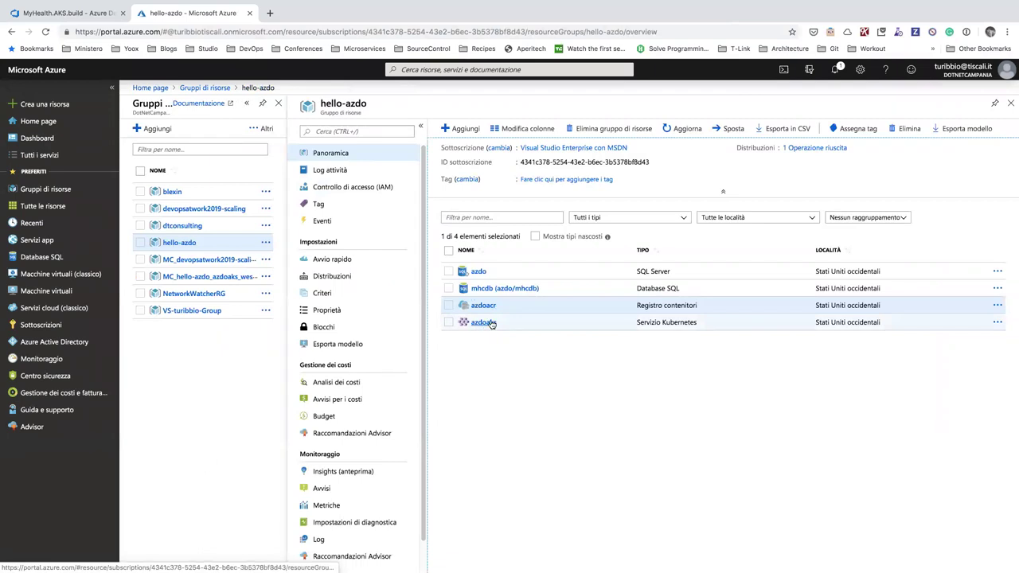
left_click(728, 325)
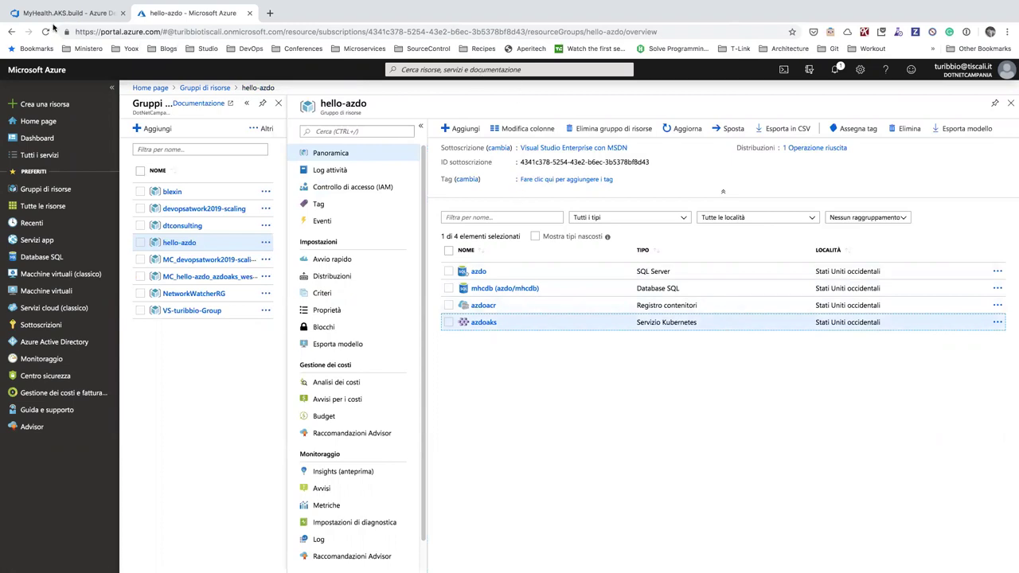
key("ctrl+Left")
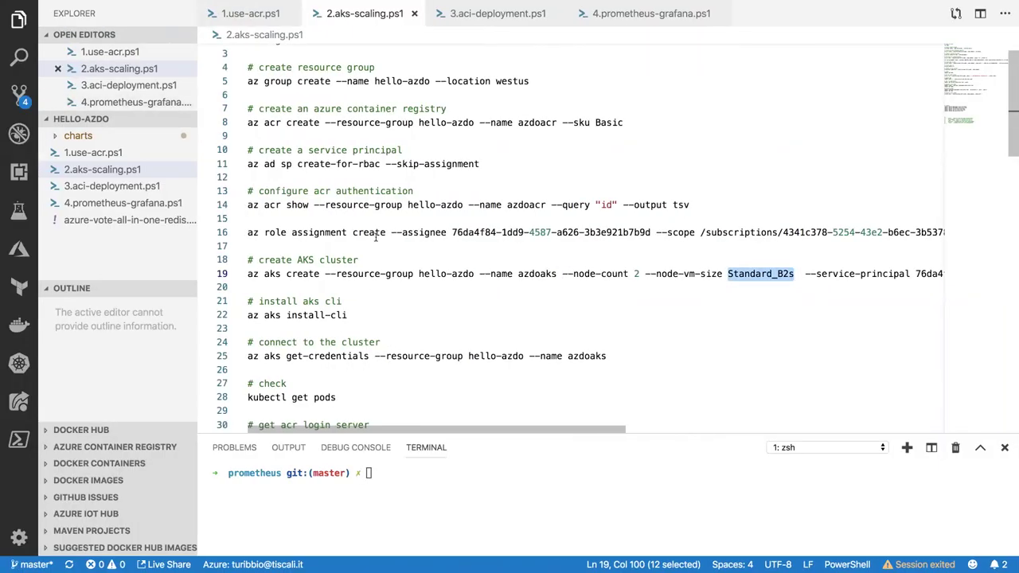
scroll(498, 179, "up", 2)
left_click_drag(498, 192, 243, 120)
left_click_drag(193, 178, 190, 187)
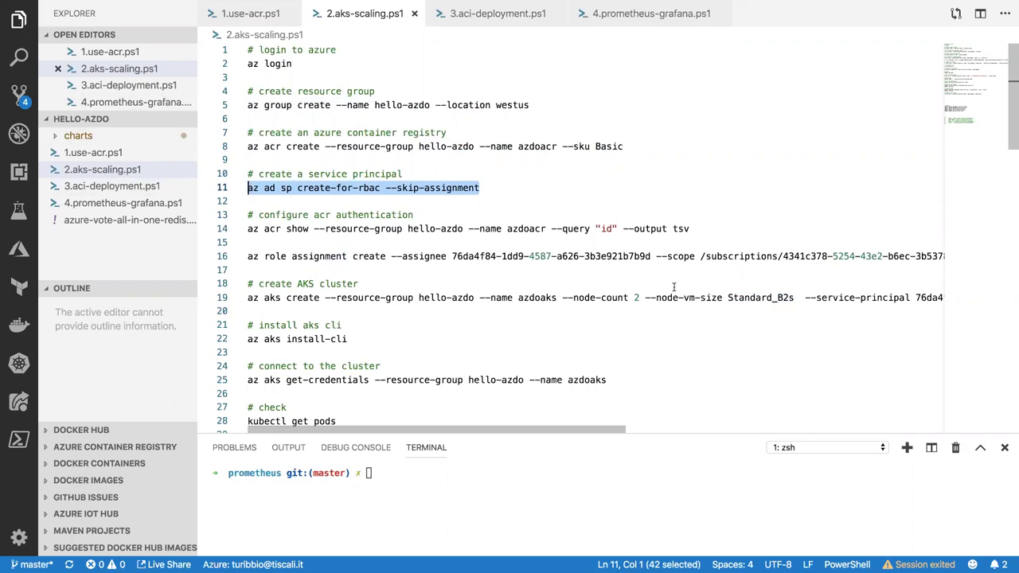
scroll(380, 333, "down", 2)
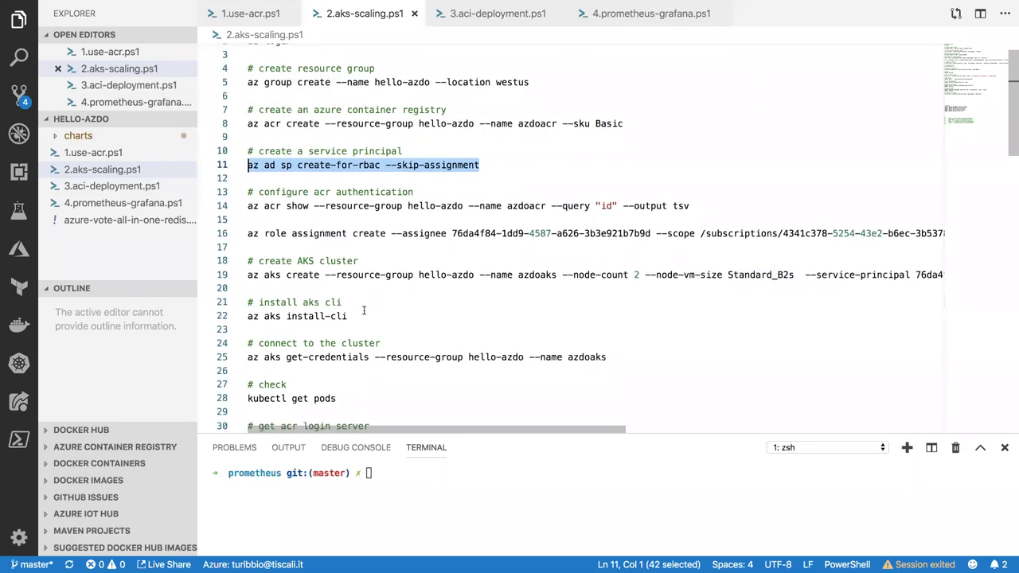
left_click_drag(350, 292, 248, 291)
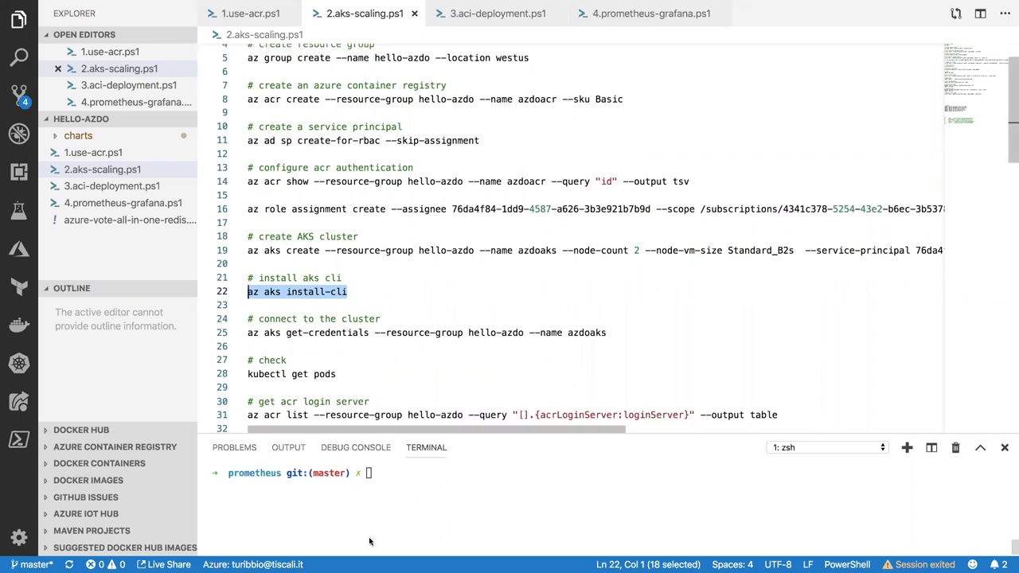
left_click(385, 446)
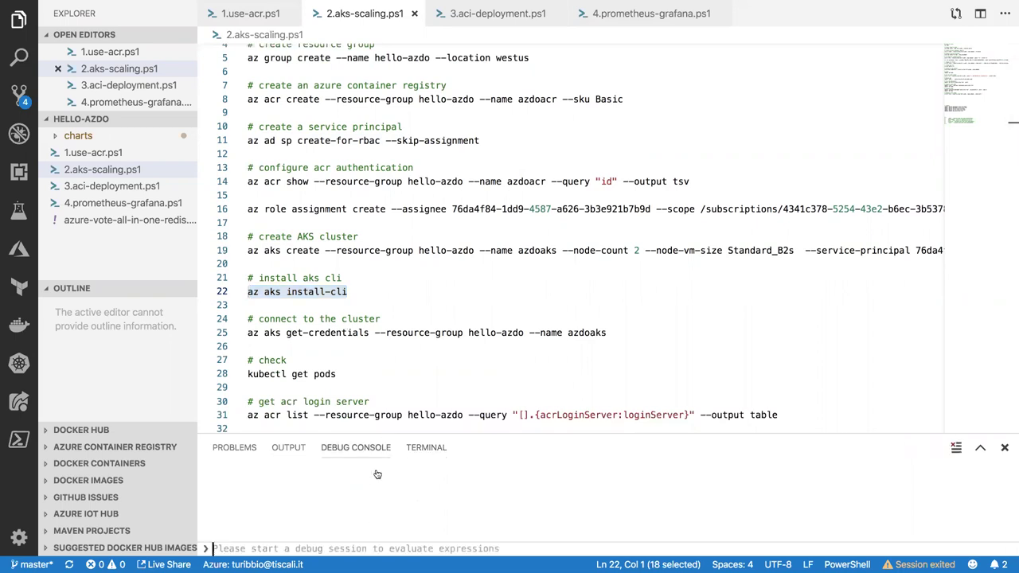
left_click(424, 448)
type("kube")
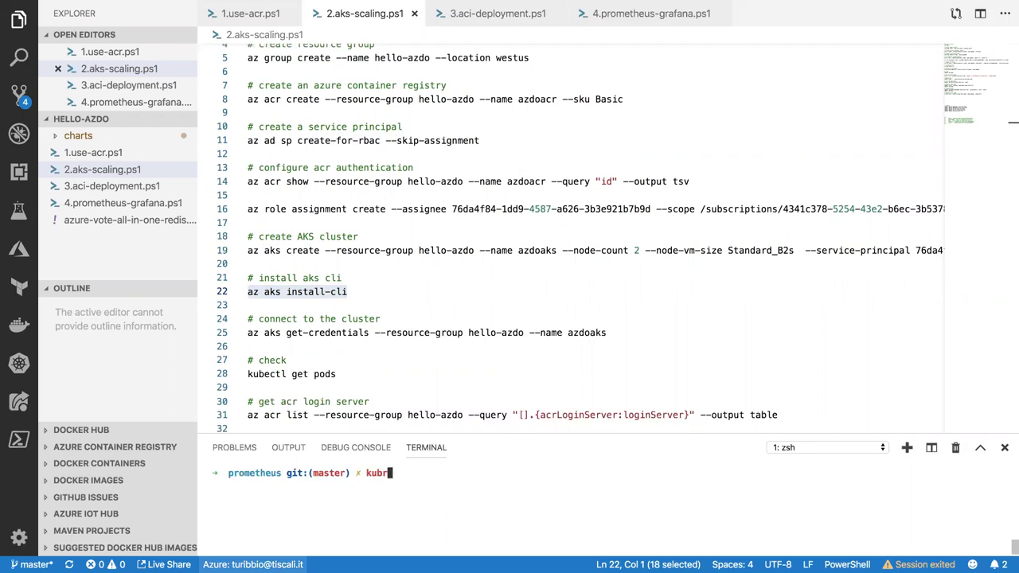
type("ctl")
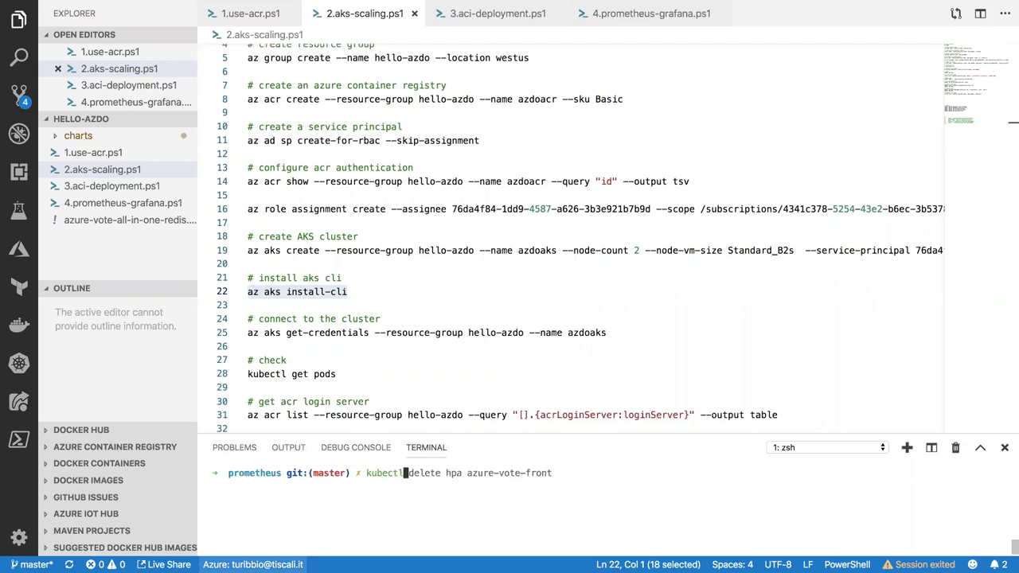
left_click(331, 333)
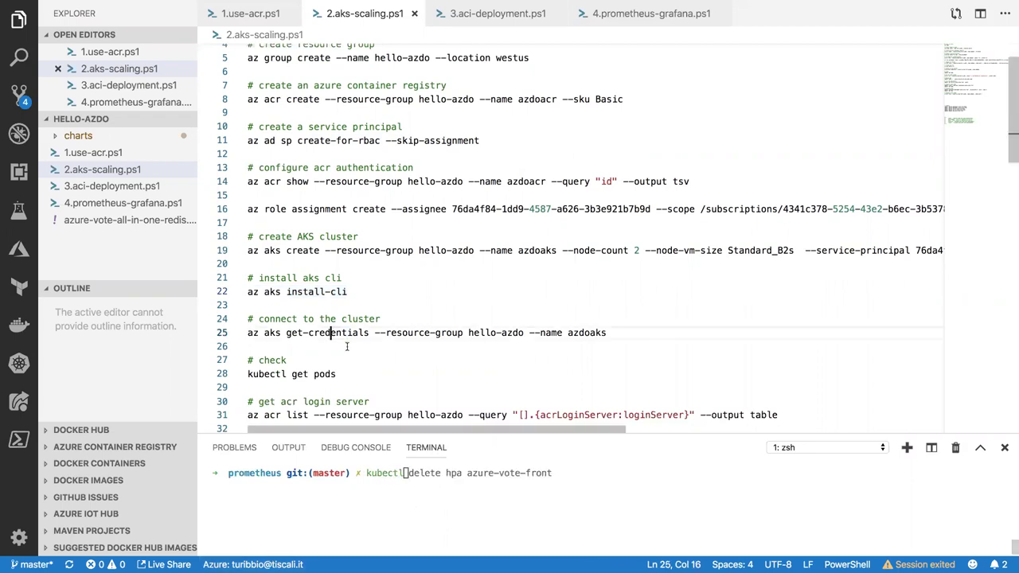
left_click(395, 474)
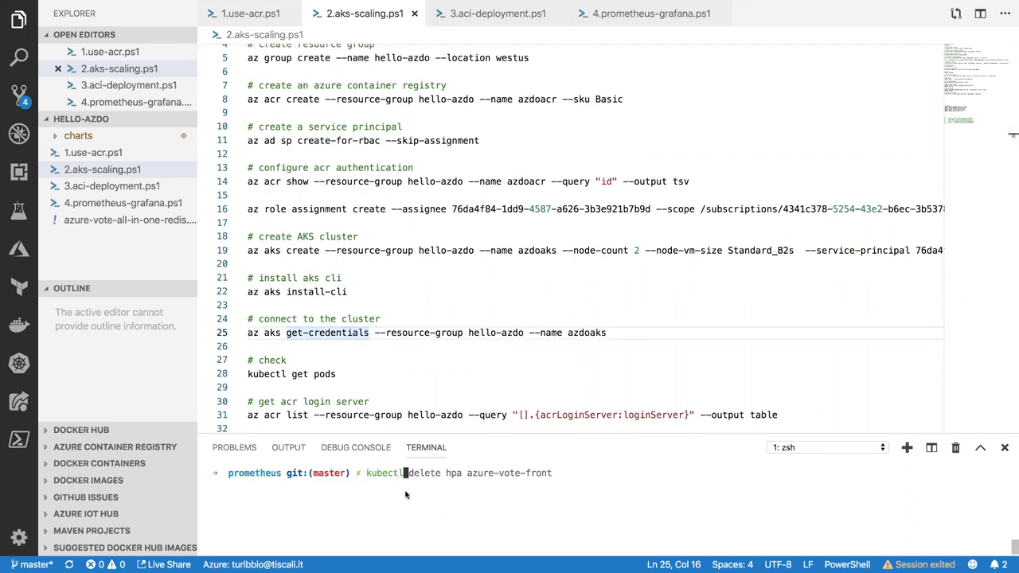
key("BackSpace")
key("BackSpace")
key("BackSpace")
key("BackSpace")
key("BackSpace")
key("BackSpace")
key("BackSpace")
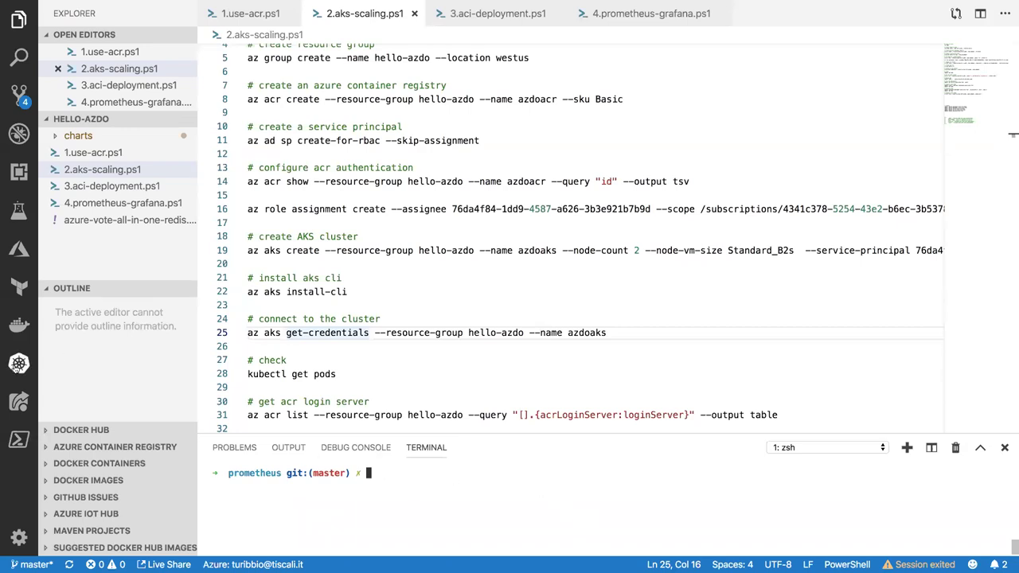
Show the azdoaks cluster in the Kubernetes explorer, collapse Nodes and select Custom Resources
left_click(19, 364)
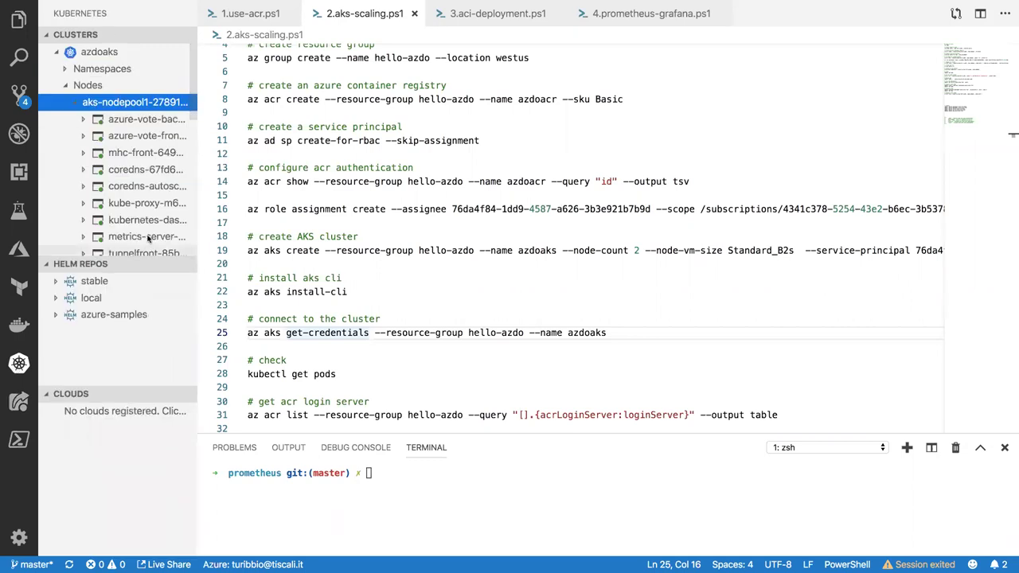
left_click(70, 85)
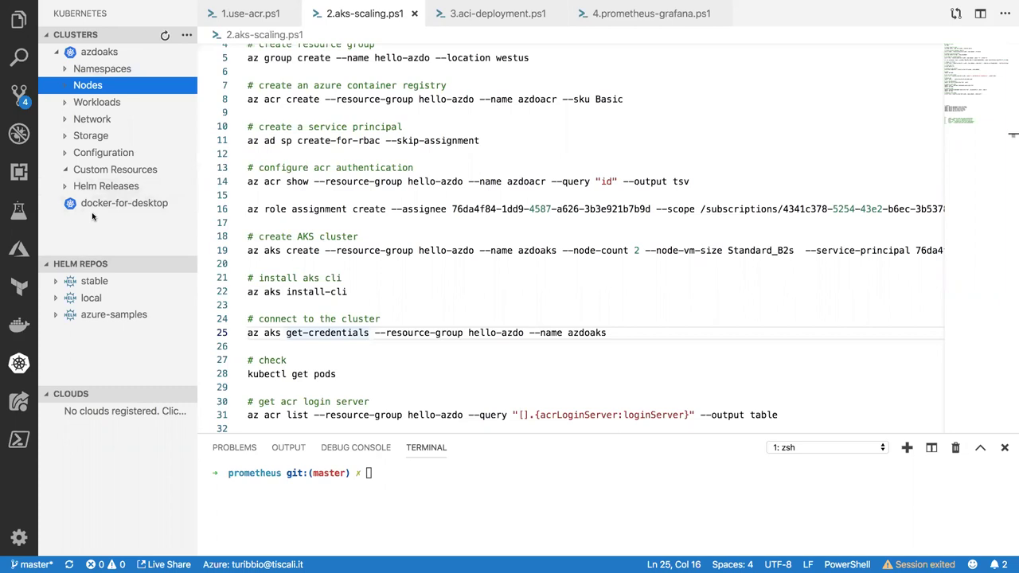
left_click(72, 170)
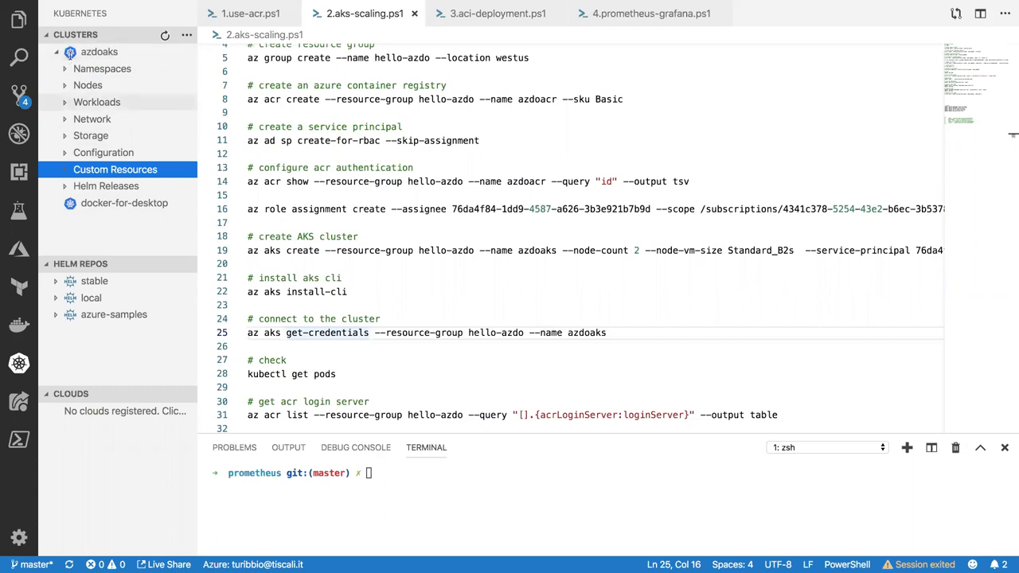
double_click(266, 373)
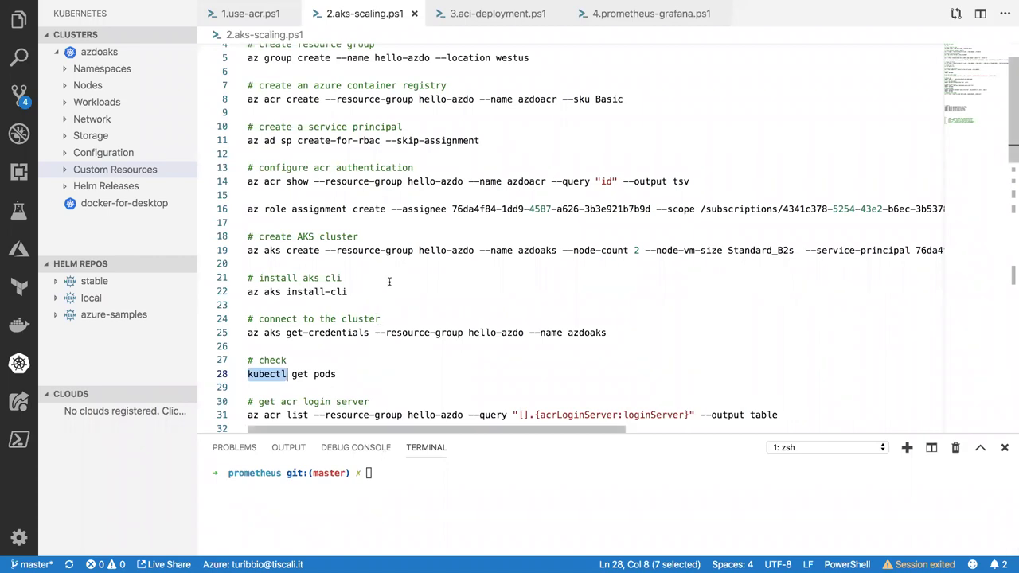
double_click(273, 251)
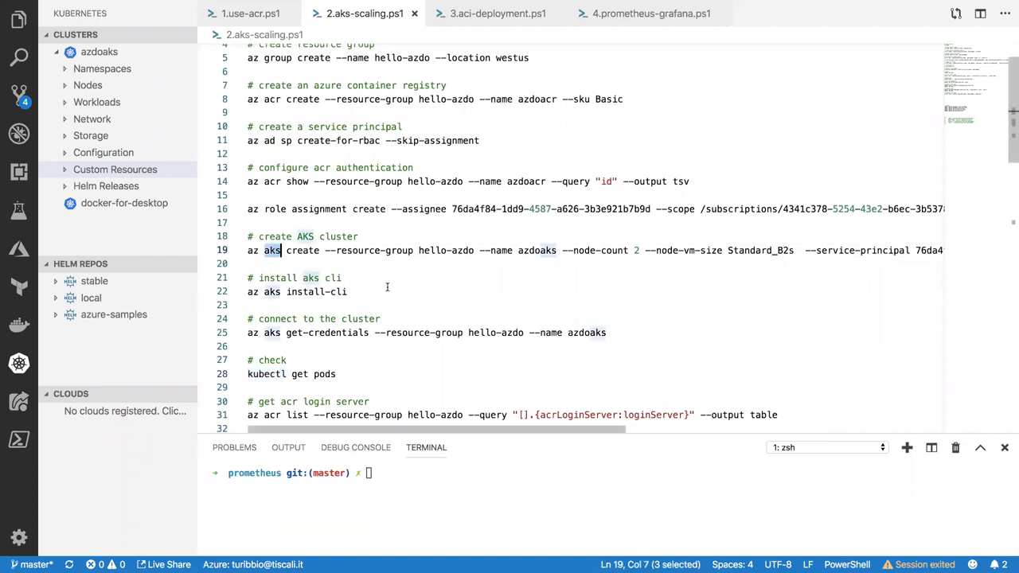
left_click_drag(387, 287, 247, 291)
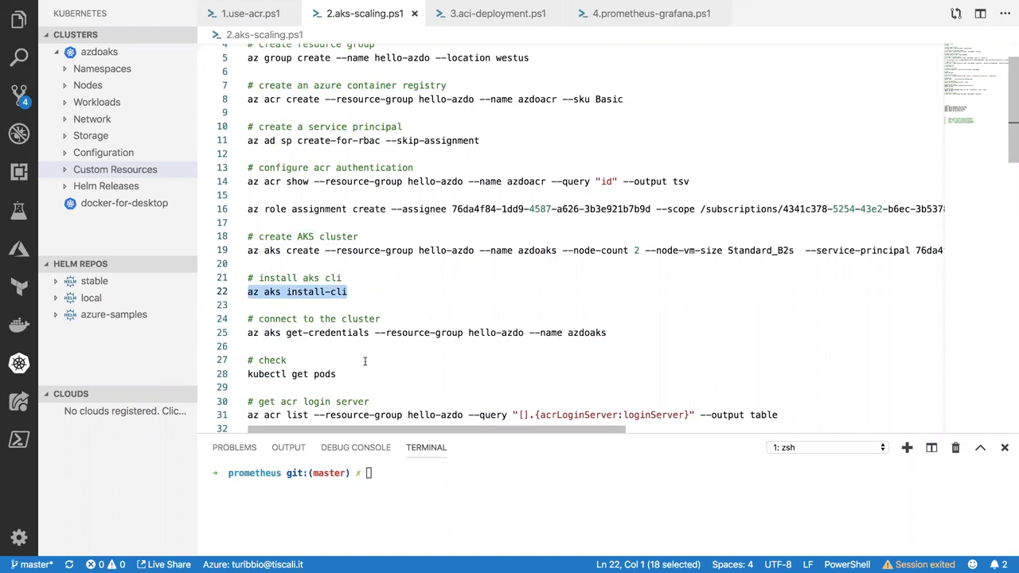
scroll(357, 364, "down", 3)
left_click_drag(253, 221, 615, 219)
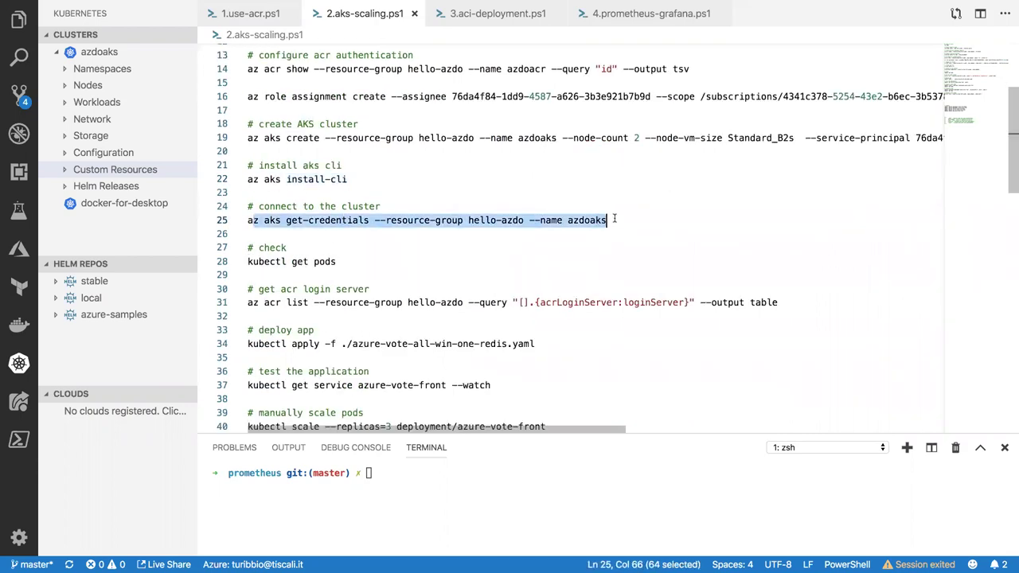
left_click(617, 220)
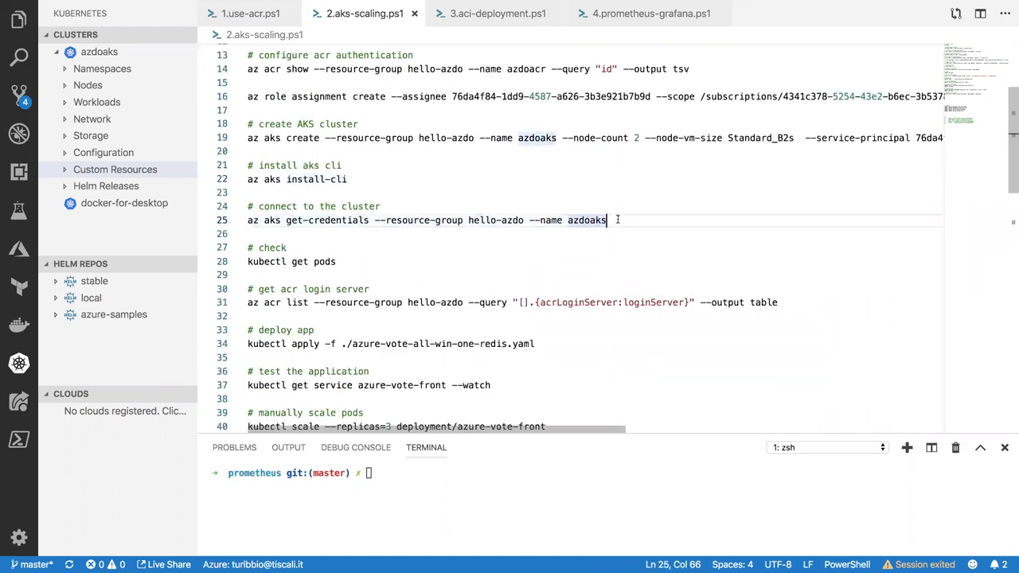
left_click_drag(617, 219, 223, 228)
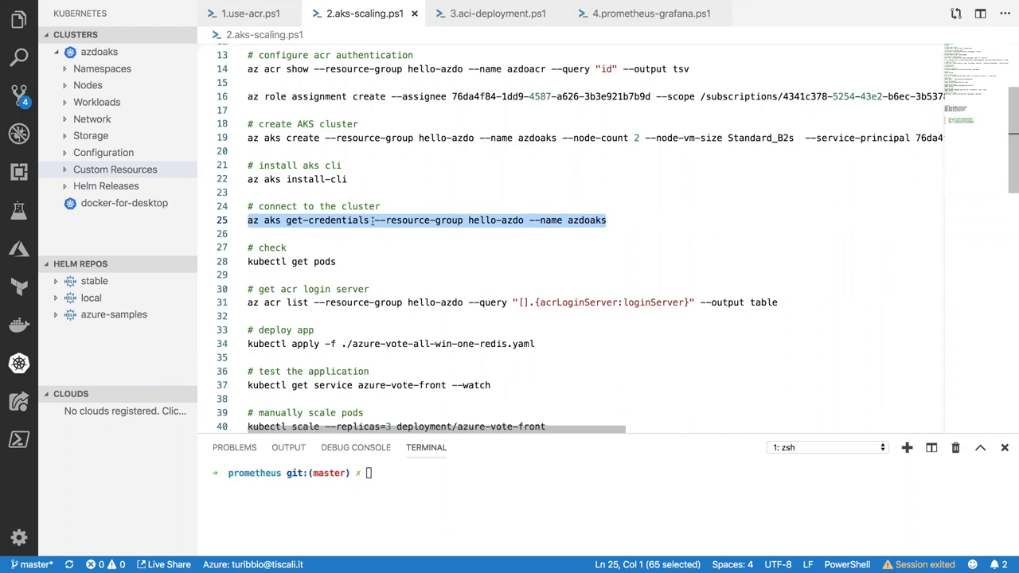
left_click(371, 221)
left_click(398, 476)
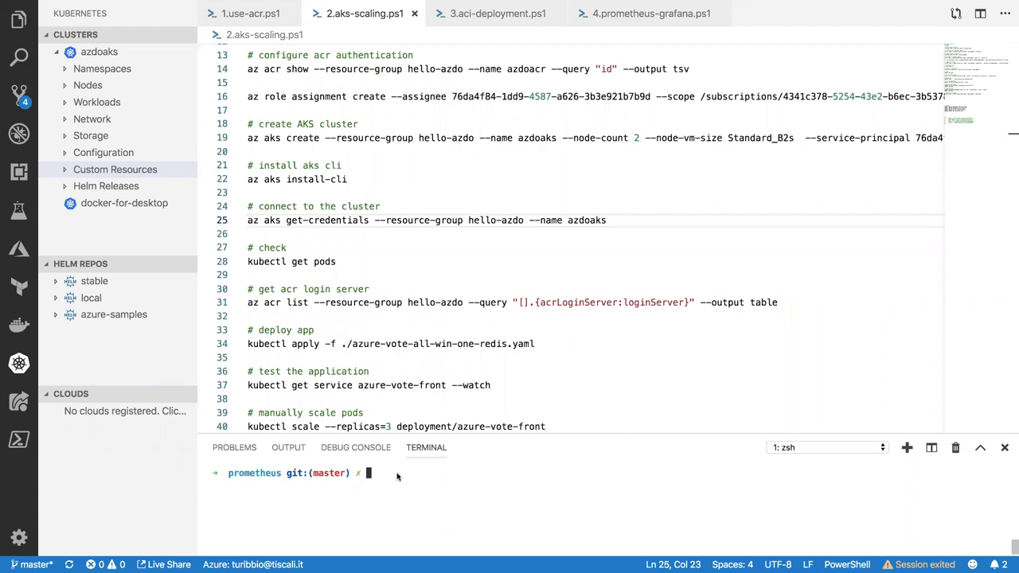
left_click_drag(352, 262, 248, 265)
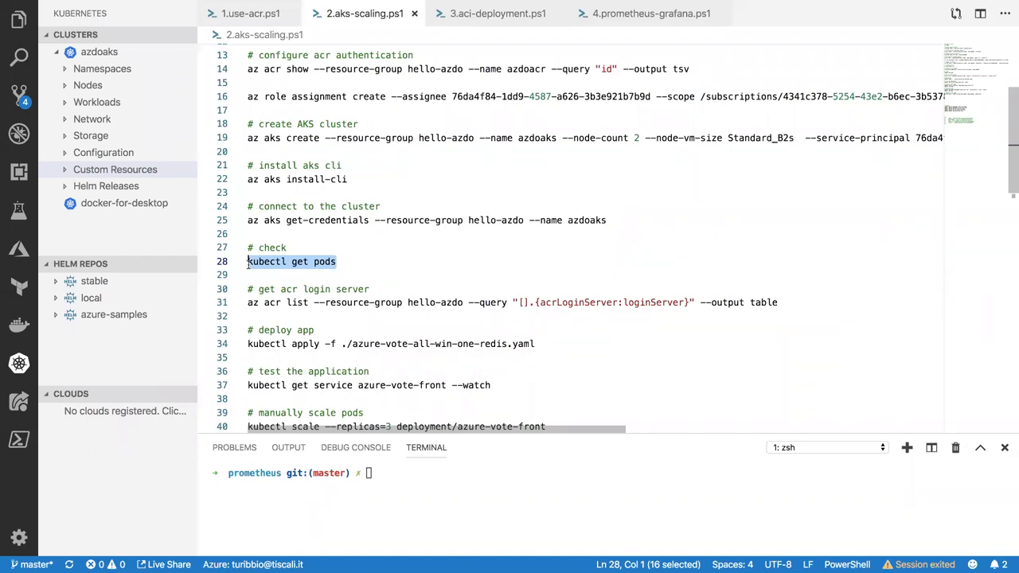
Run 'kubectl get pods' in an enlarged terminal and highlight the three azure-vote-front pods and node count 2
key("F8")
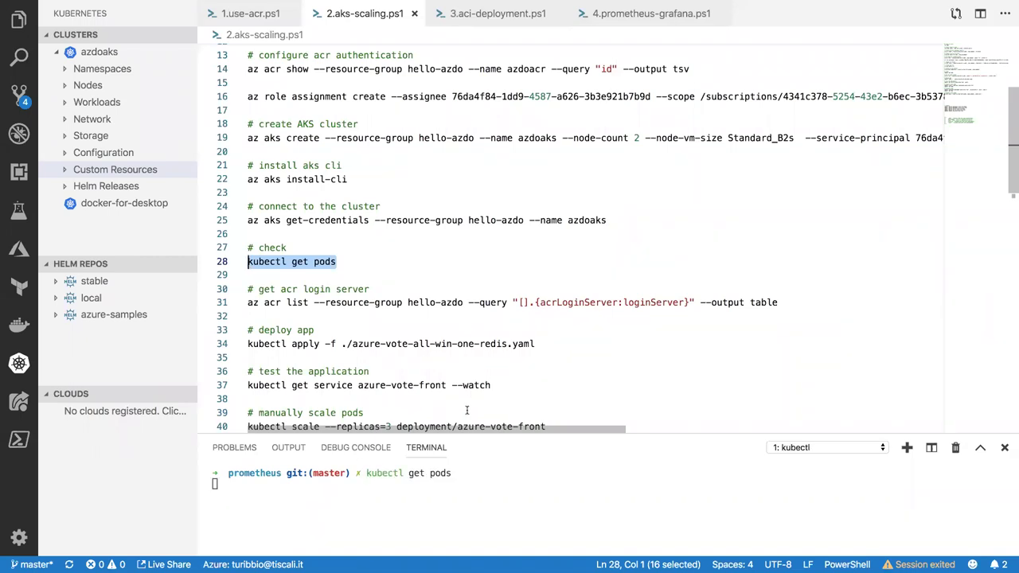
left_click_drag(470, 437, 472, 340)
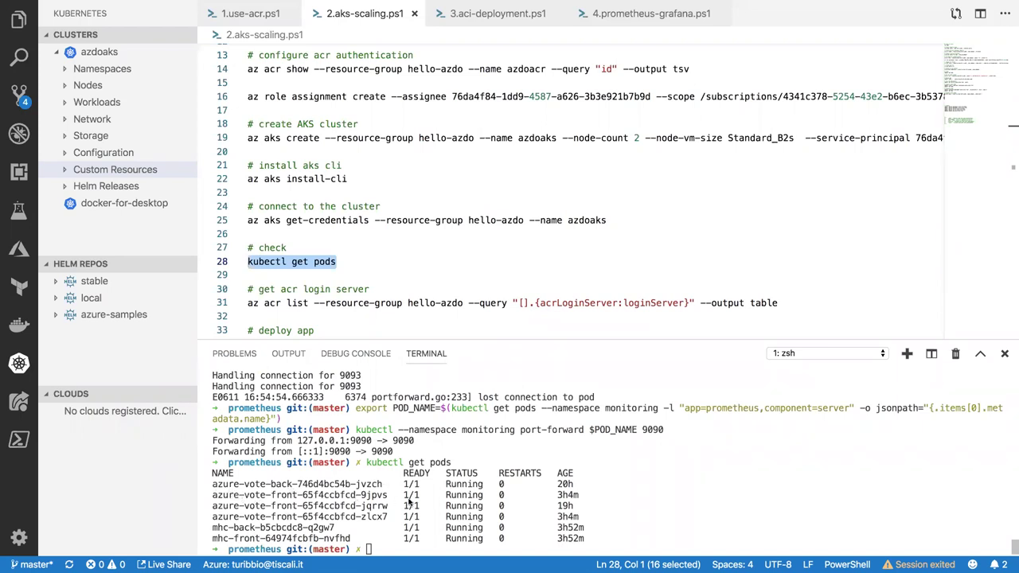
left_click(332, 513)
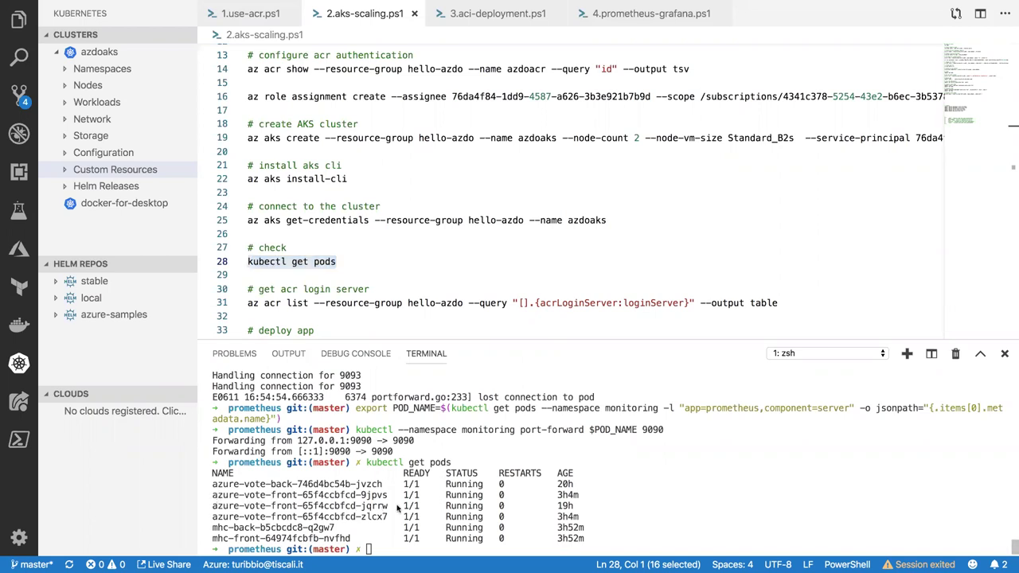
left_click_drag(388, 516, 212, 495)
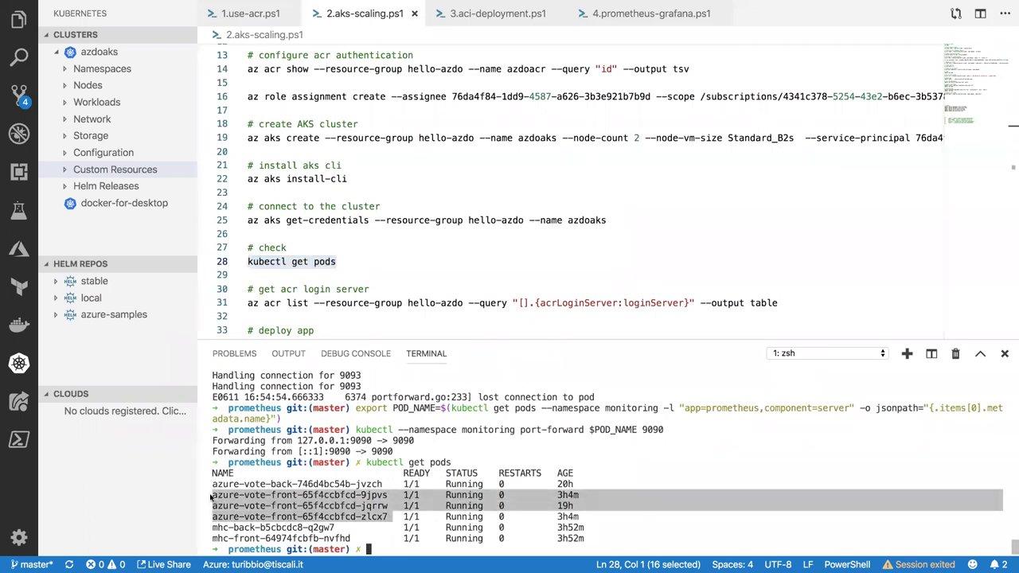
left_click_drag(585, 519, 201, 500)
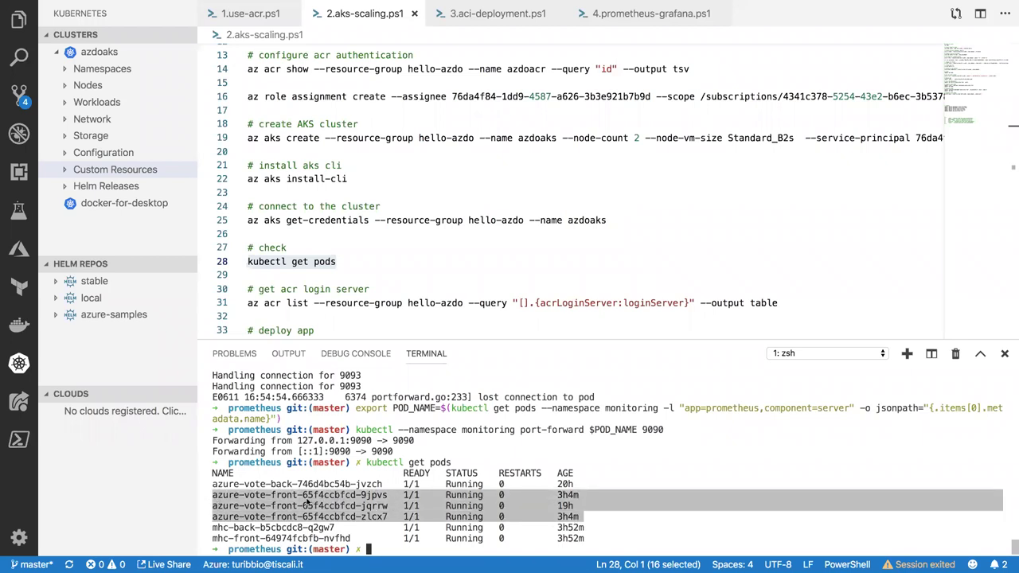
left_click_drag(645, 138, 558, 138)
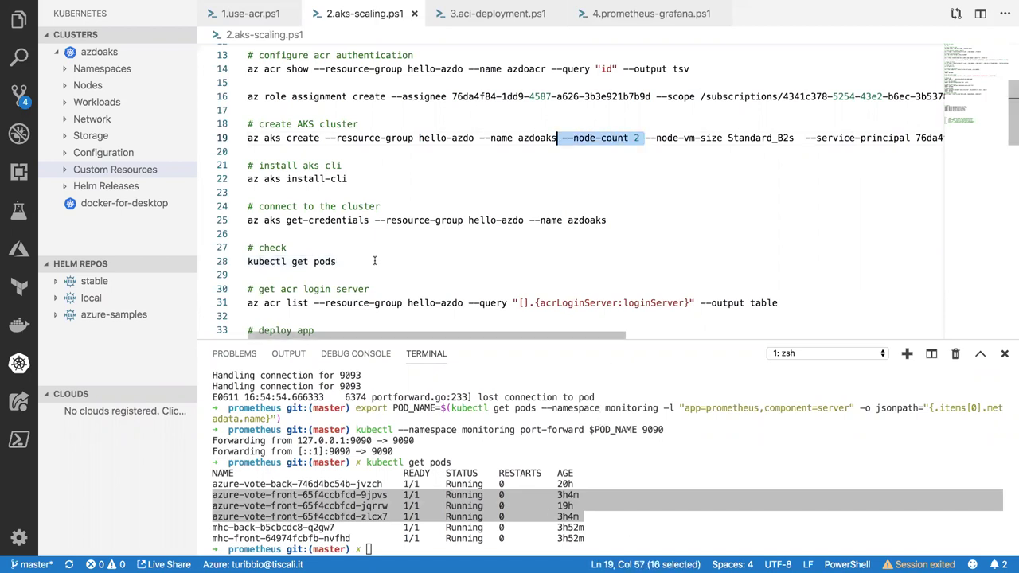
scroll(376, 256, "down", 3)
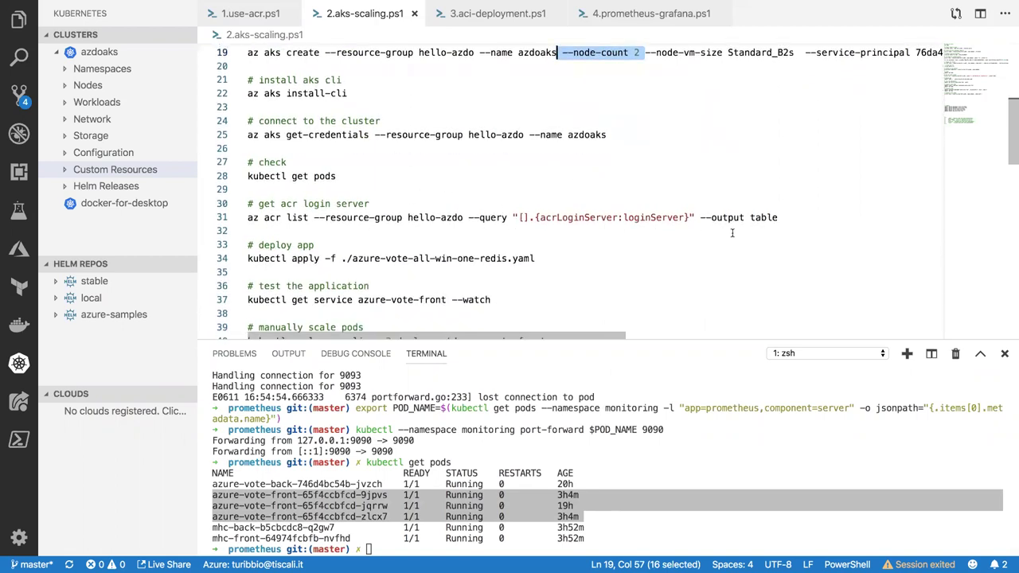
left_click(606, 519)
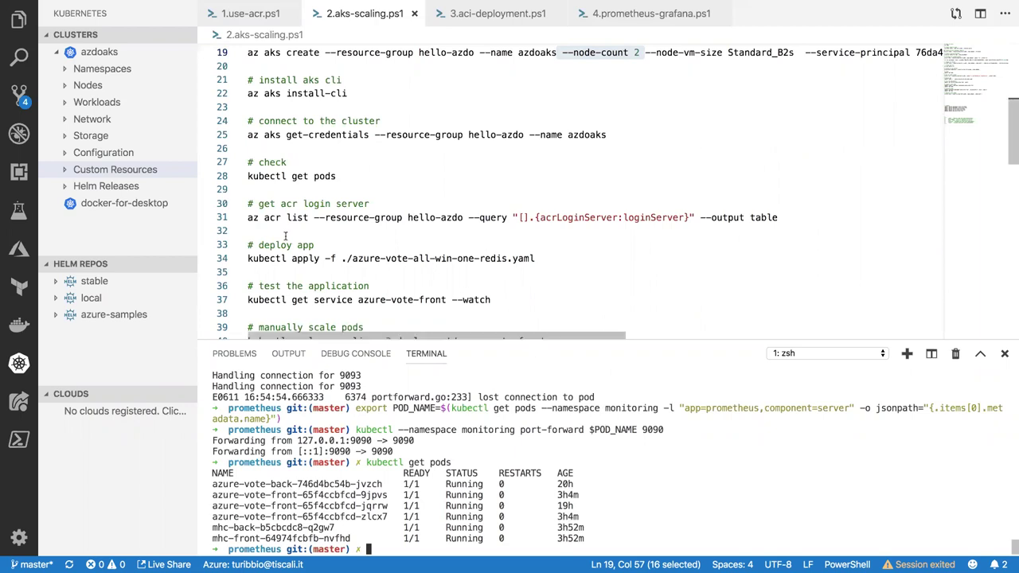
left_click(551, 258)
left_click_drag(410, 258, 342, 259)
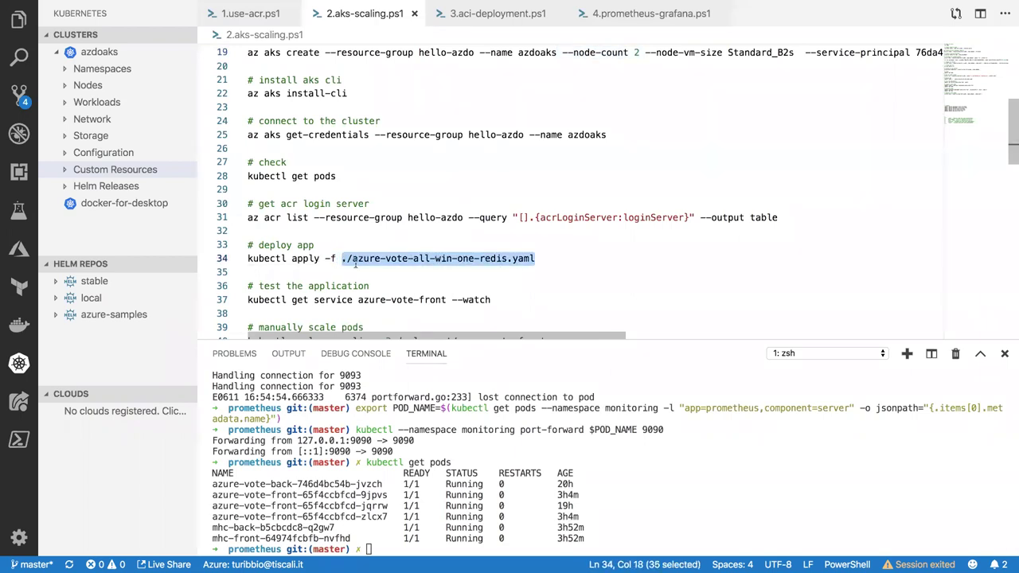
left_click(549, 258)
left_click_drag(344, 259, 340, 258)
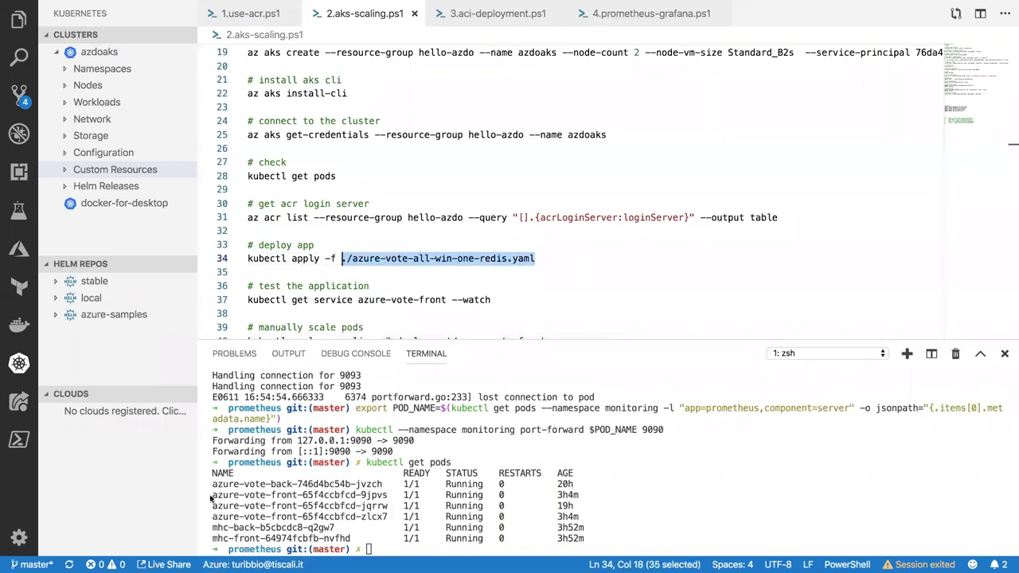
left_click_drag(214, 484, 605, 518)
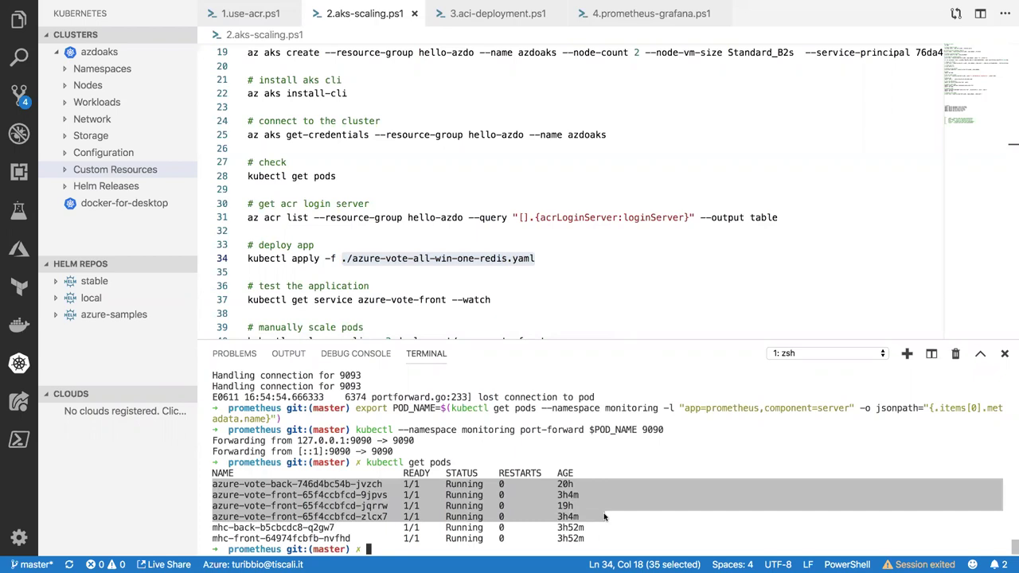
left_click(549, 259)
left_click_drag(550, 259, 227, 261)
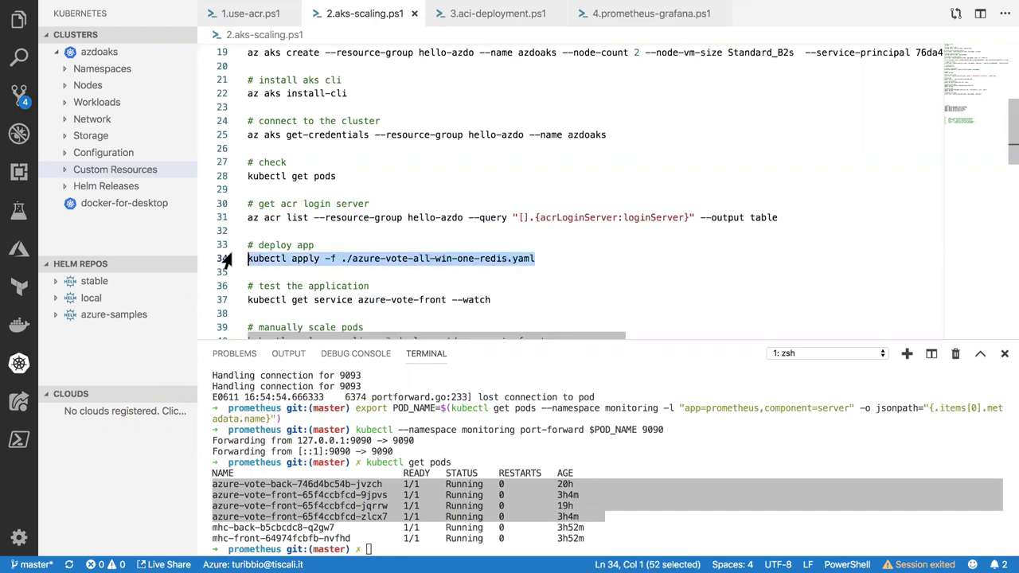
double_click(305, 259)
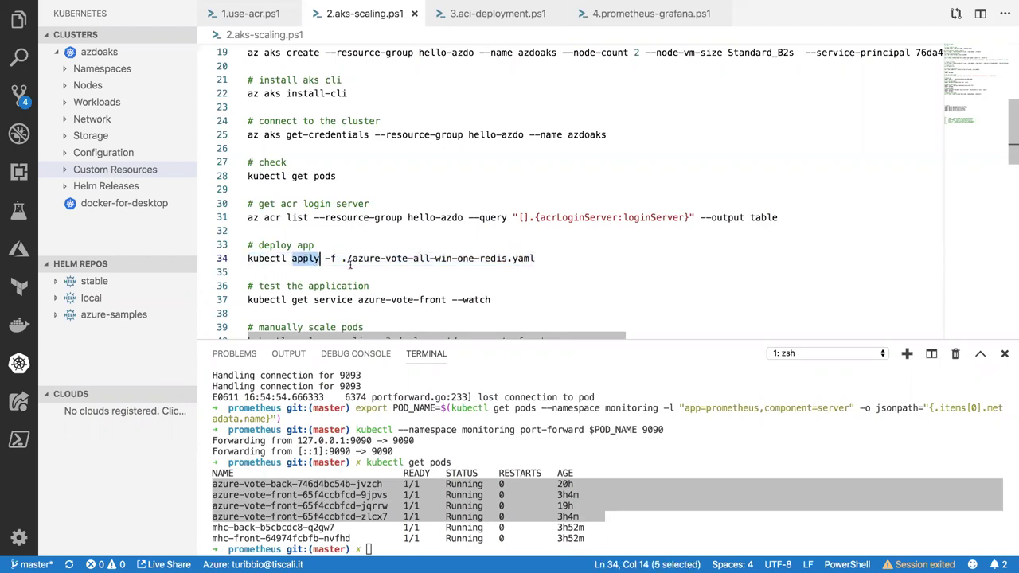
left_click_drag(342, 258, 475, 259)
left_click(560, 262, "shift")
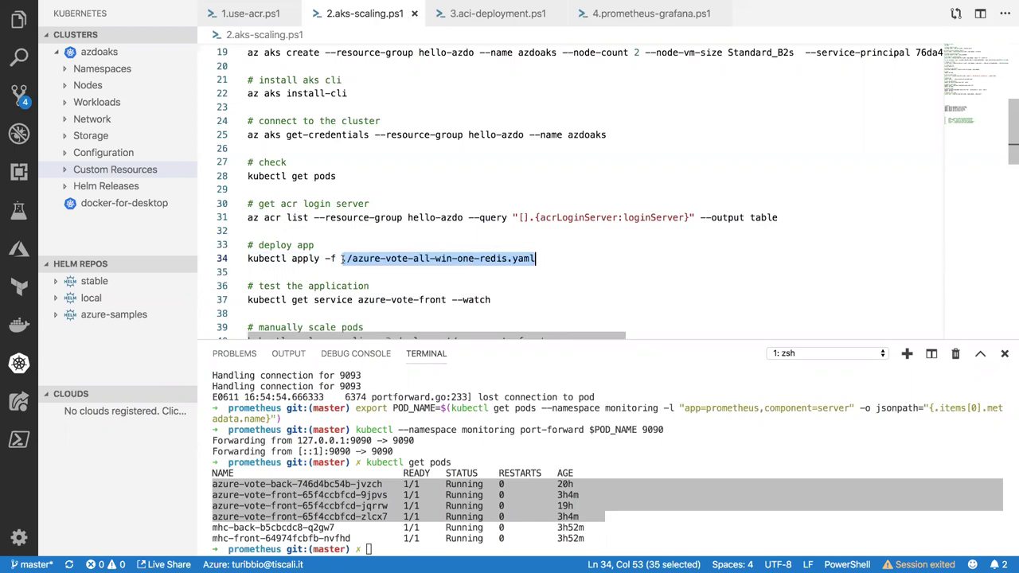
double_click(280, 259)
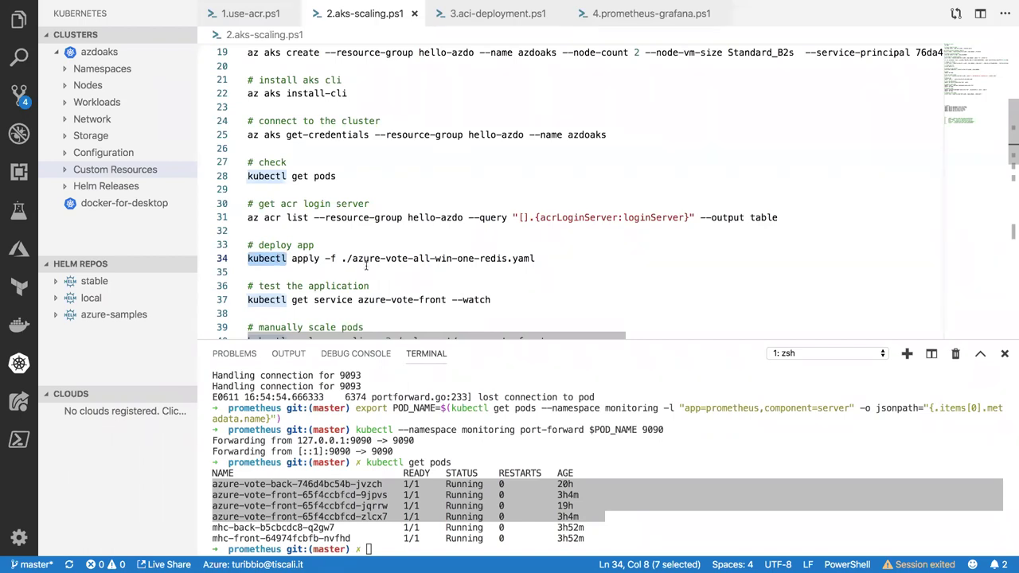
left_click_drag(535, 259, 351, 259)
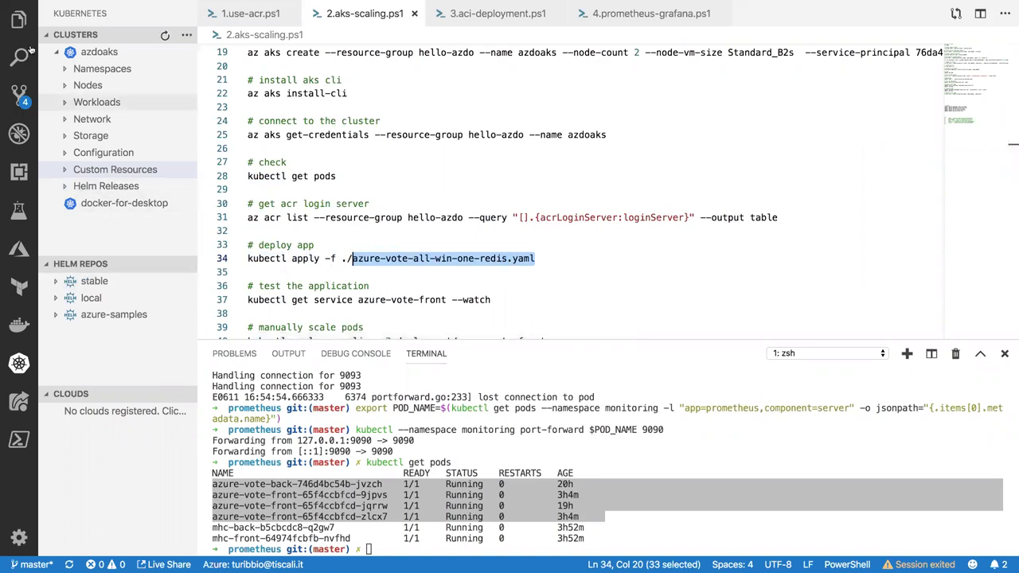
Open azure-vote-all-in-one-redis.yaml from the Explorer file list
key("super+shift+e")
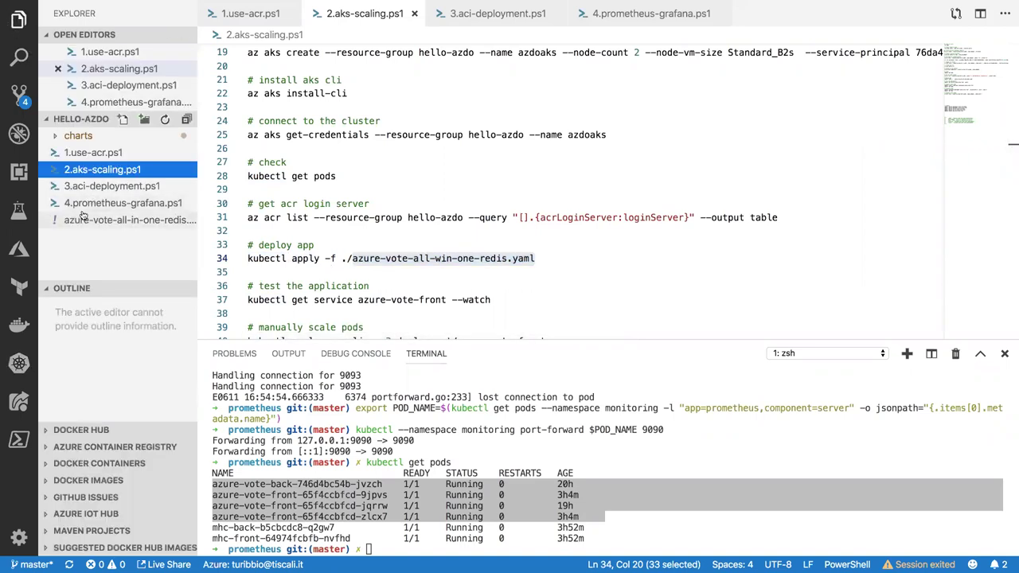
left_click(79, 220)
scroll(386, 146, "up", 5)
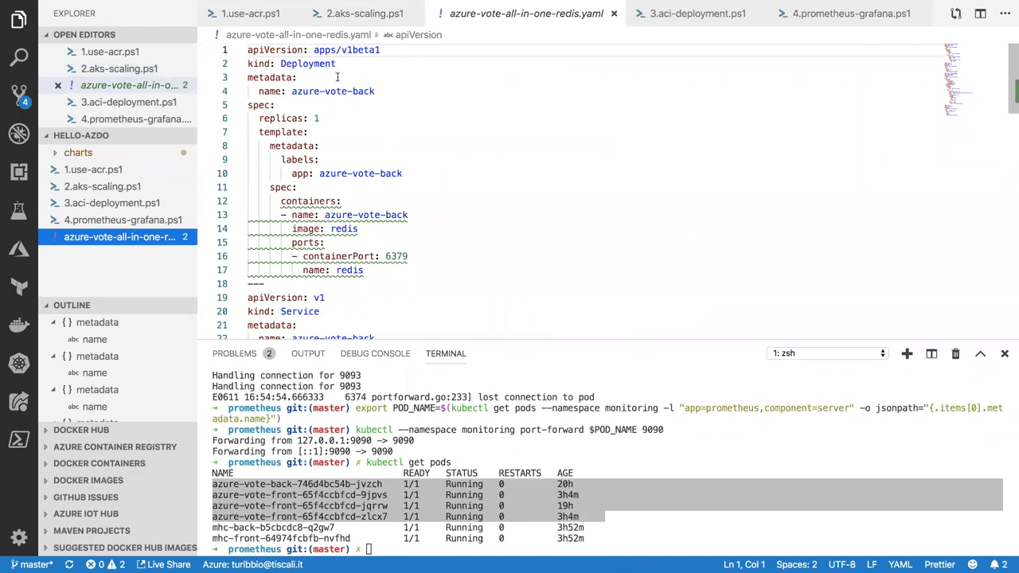
Highlight the Deployment kind on line 2 and the azure-vote-back Service block on lines 20–27
double_click(315, 64)
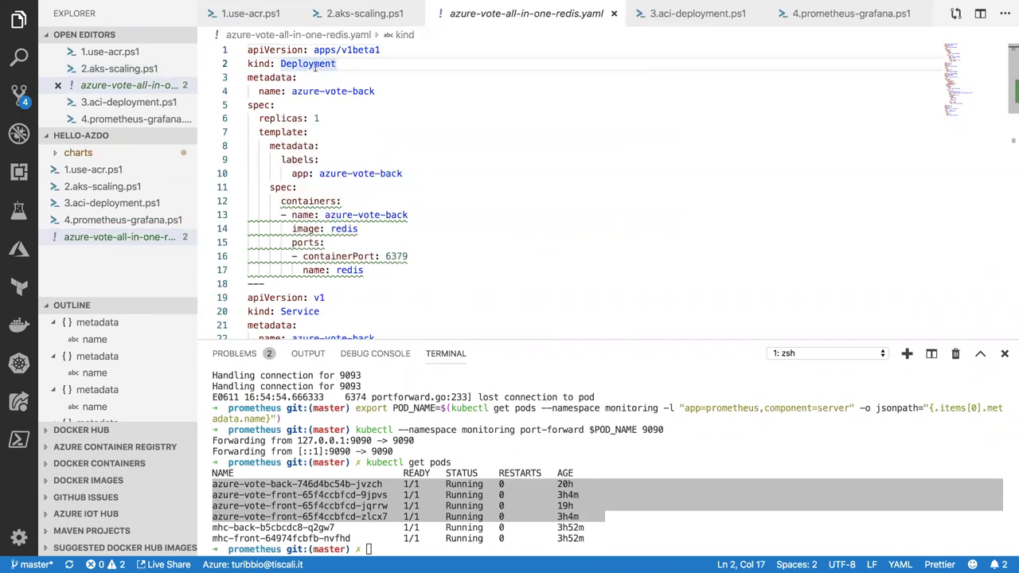
double_click(315, 66)
left_click(292, 311)
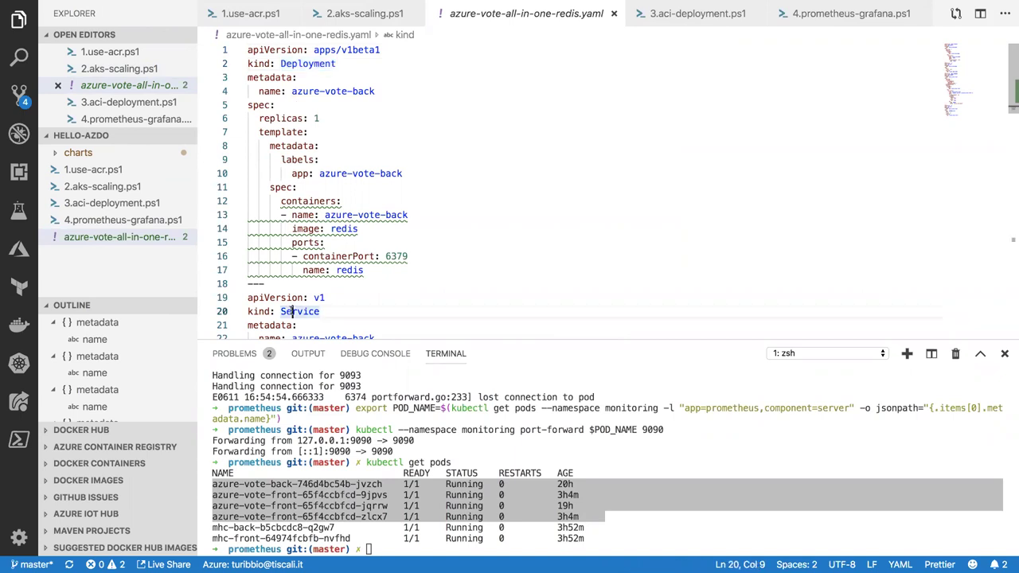
left_click(320, 66)
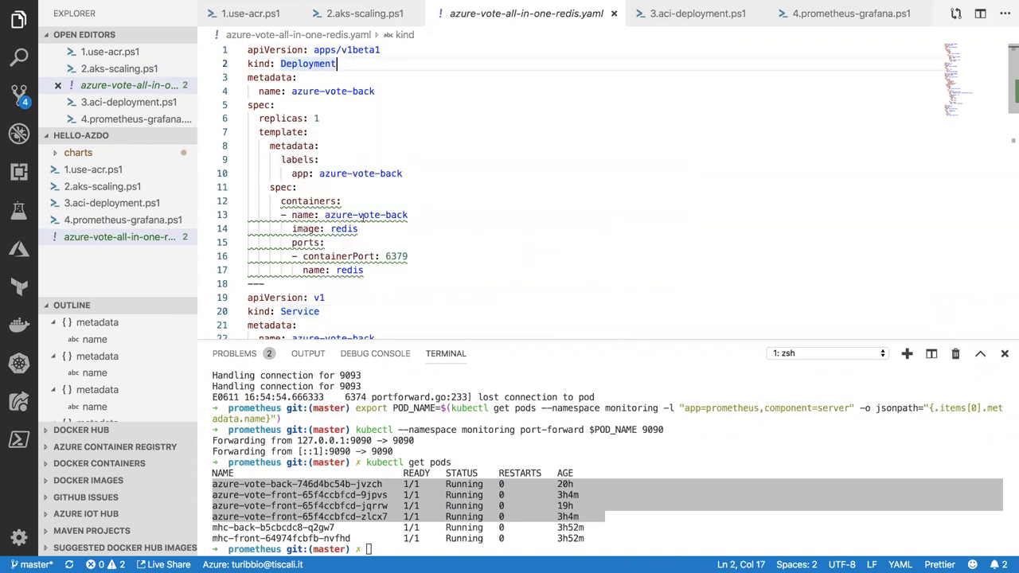
double_click(321, 66)
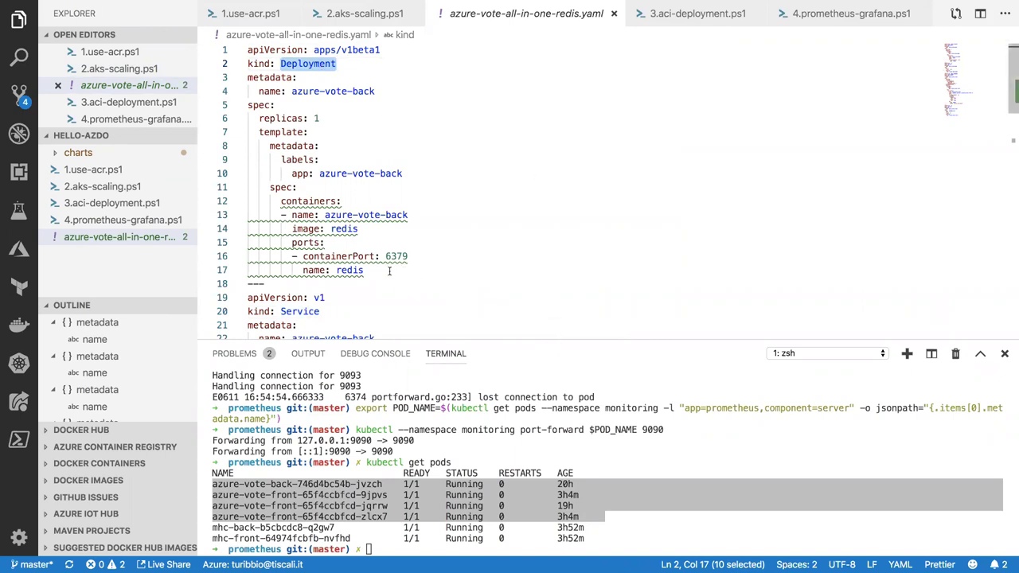
scroll(389, 271, "down", 5)
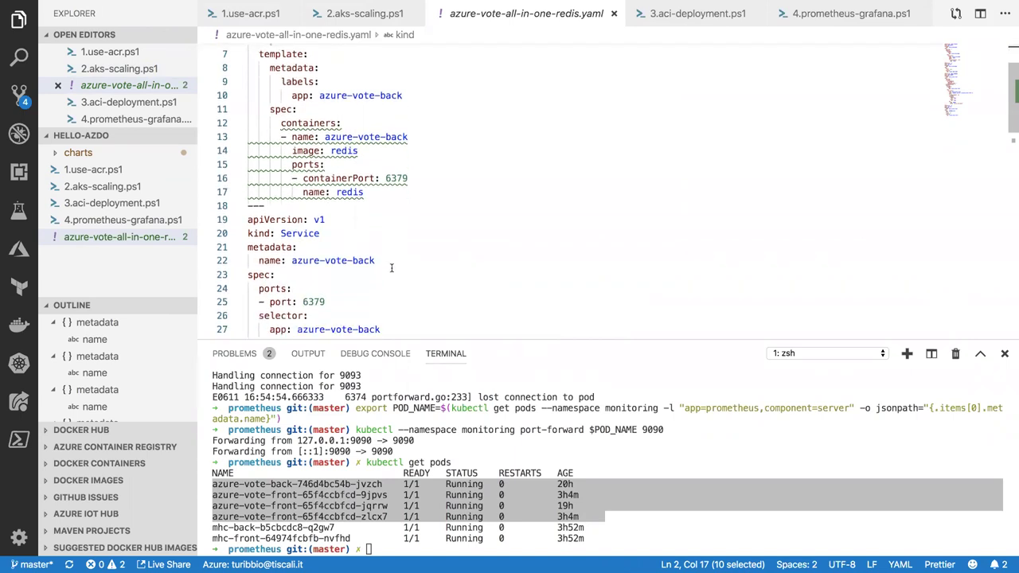
scroll(391, 268, "down", 2)
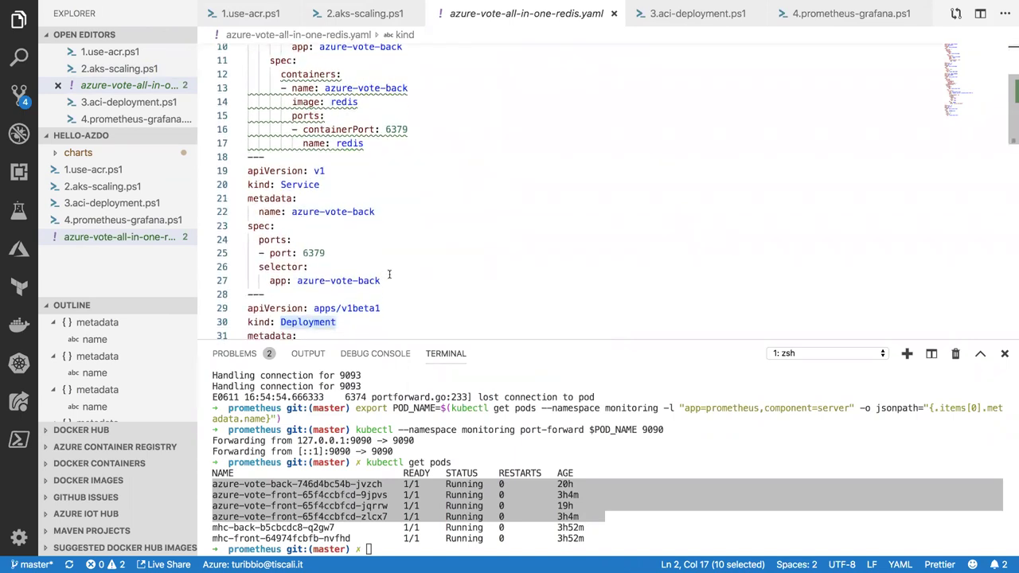
left_click_drag(391, 280, 248, 183)
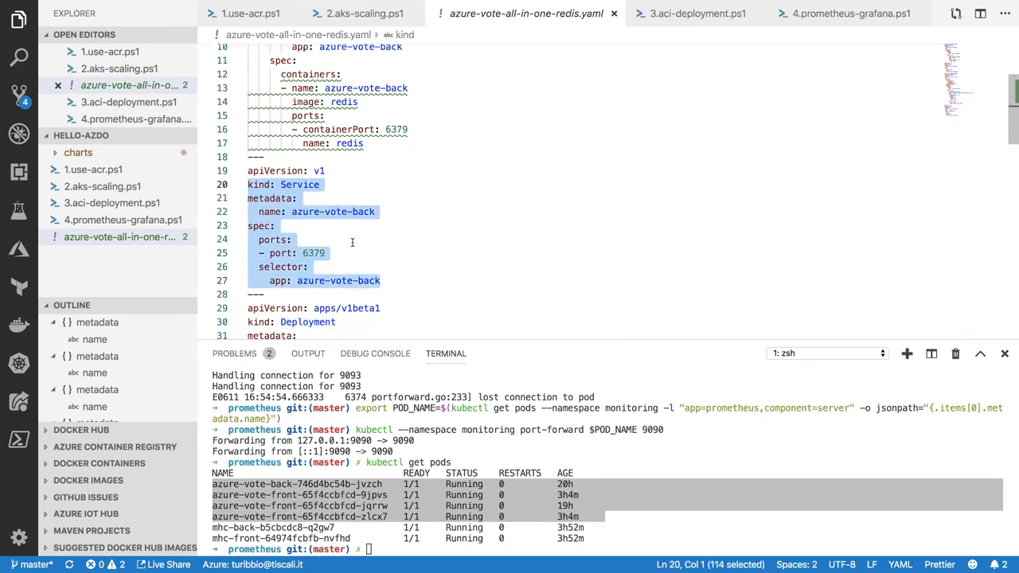
Highlight the labels block of the azure-vote-back Deployment, including 'labels' on line 9
scroll(351, 245, "up", 3)
left_click(428, 173)
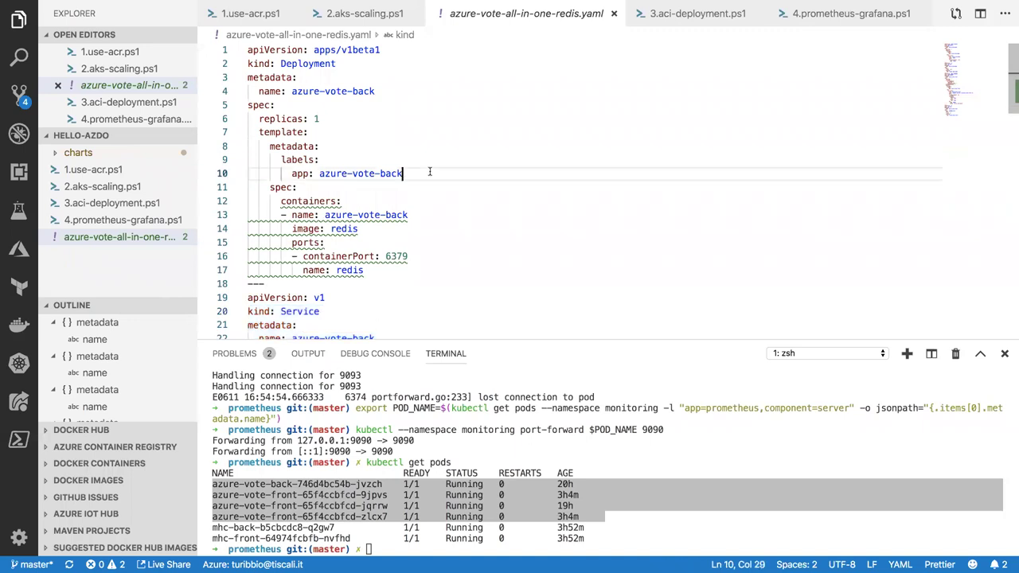
left_click_drag(403, 174, 231, 158)
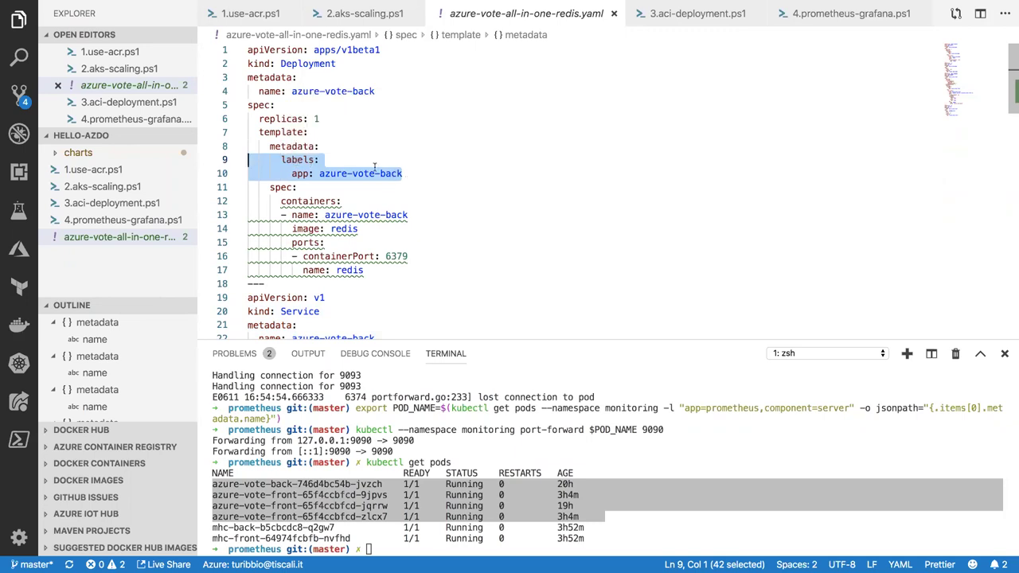
double_click(295, 160)
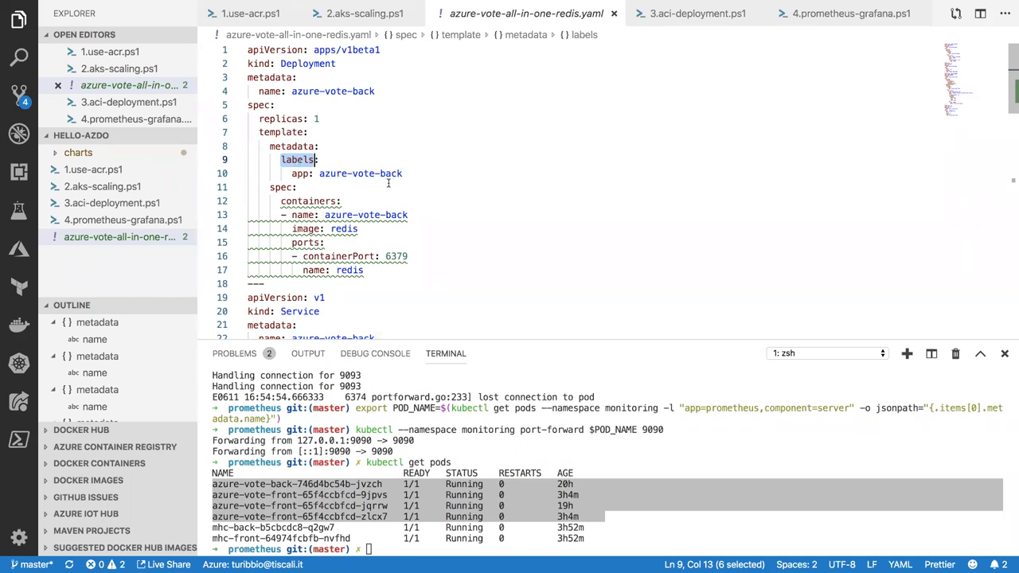
scroll(421, 243, "down", 2)
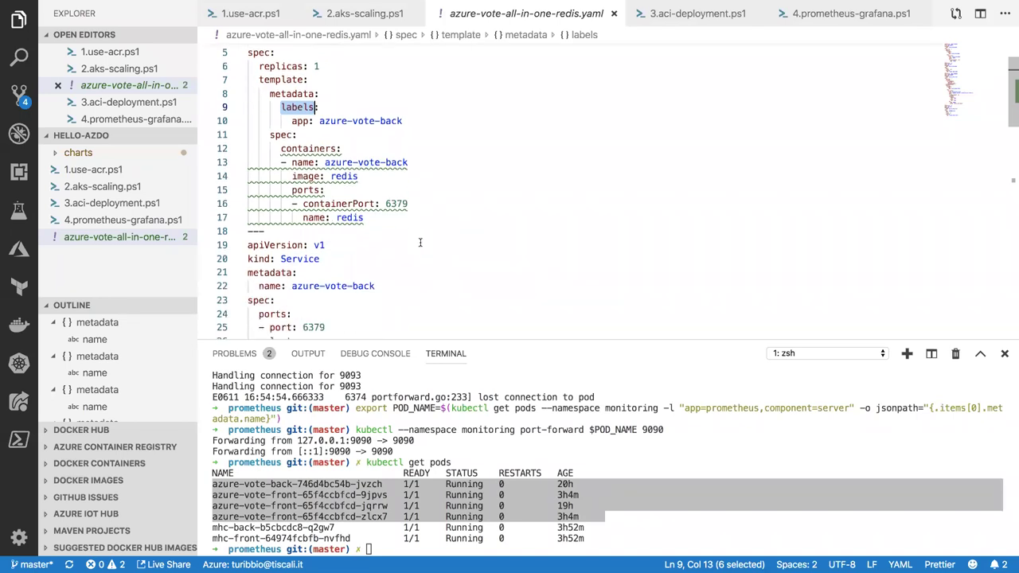
scroll(421, 243, "down", 8)
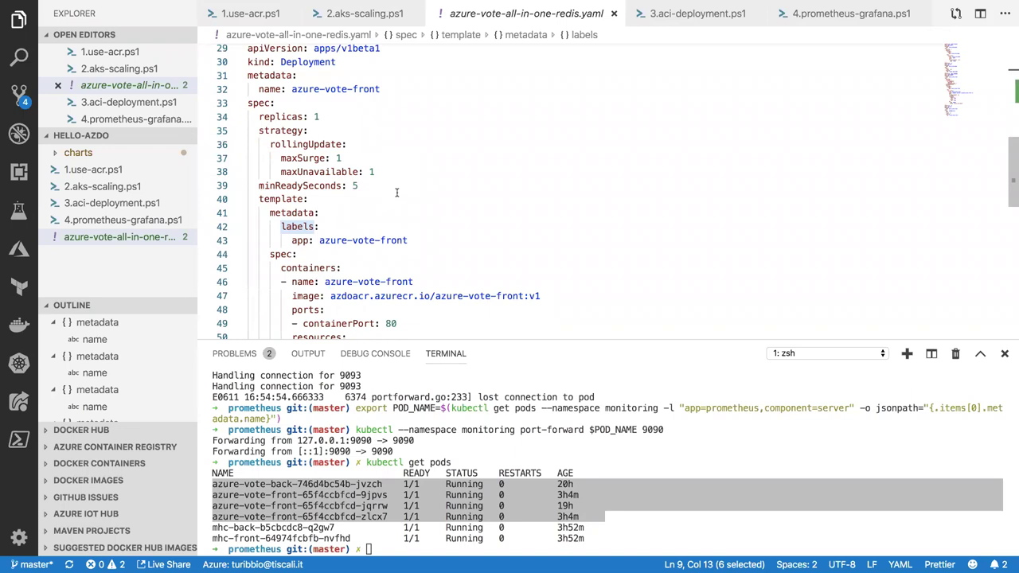
Highlight the replicas, strategy and rollingUpdate settings, including 'replicas: 1' on line 34
left_click_drag(393, 172, 219, 127)
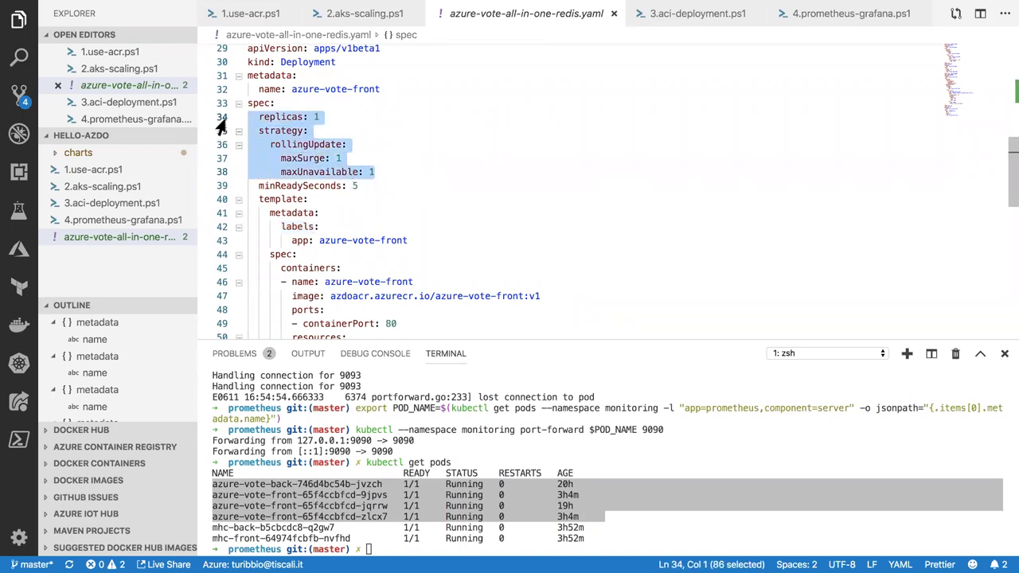
left_click(381, 172)
left_click_drag(380, 172, 236, 129)
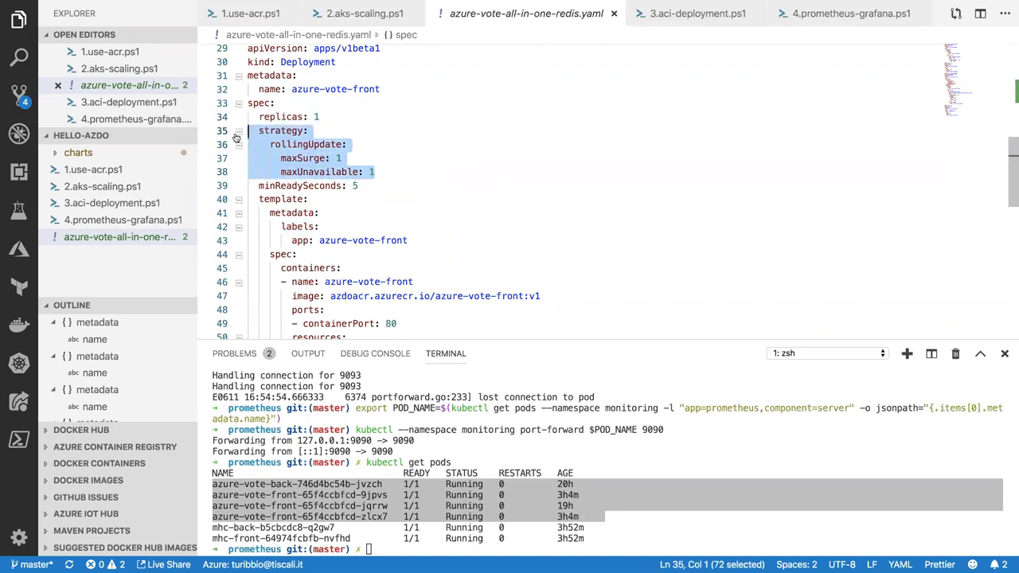
left_click(340, 116)
left_click_drag(339, 116, 239, 120)
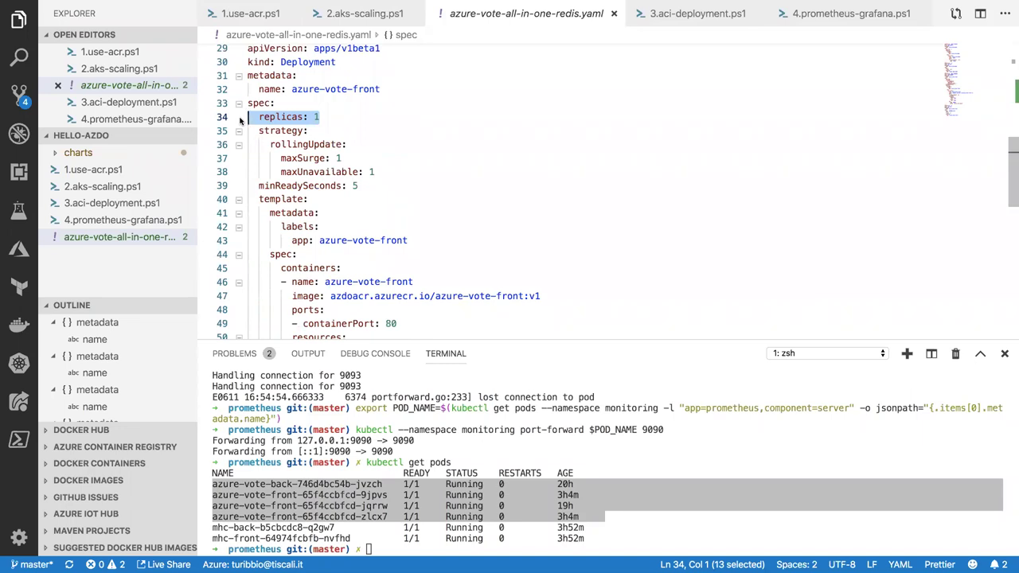
left_click(358, 119)
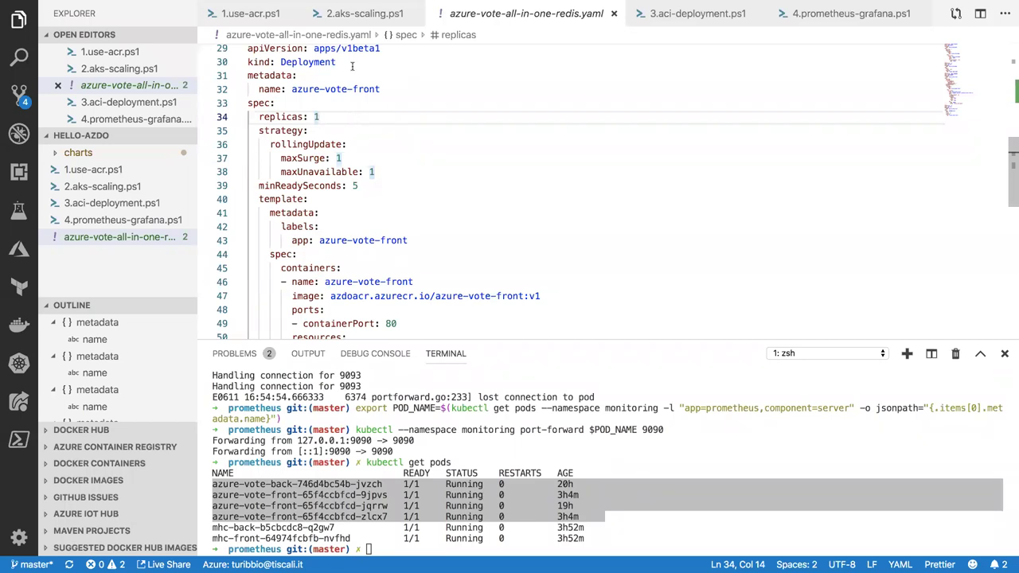
scroll(358, 119, "down", 10)
scroll(460, 197, "up", 10)
scroll(459, 196, "up", 7)
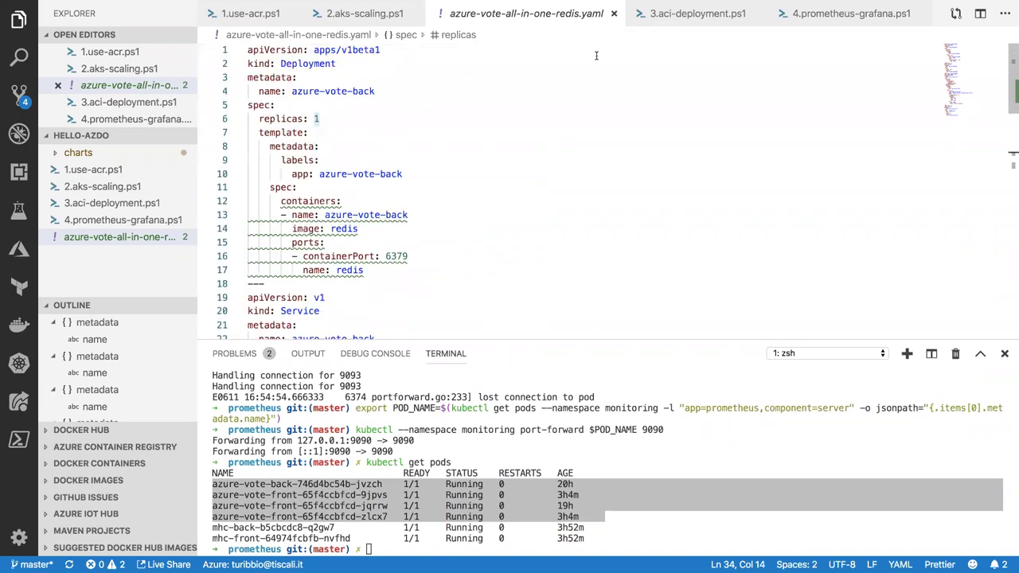
Close the YAML manifest and mark the deploy app command on line 34 of 2.aks-scaling.ps1
left_click(614, 15)
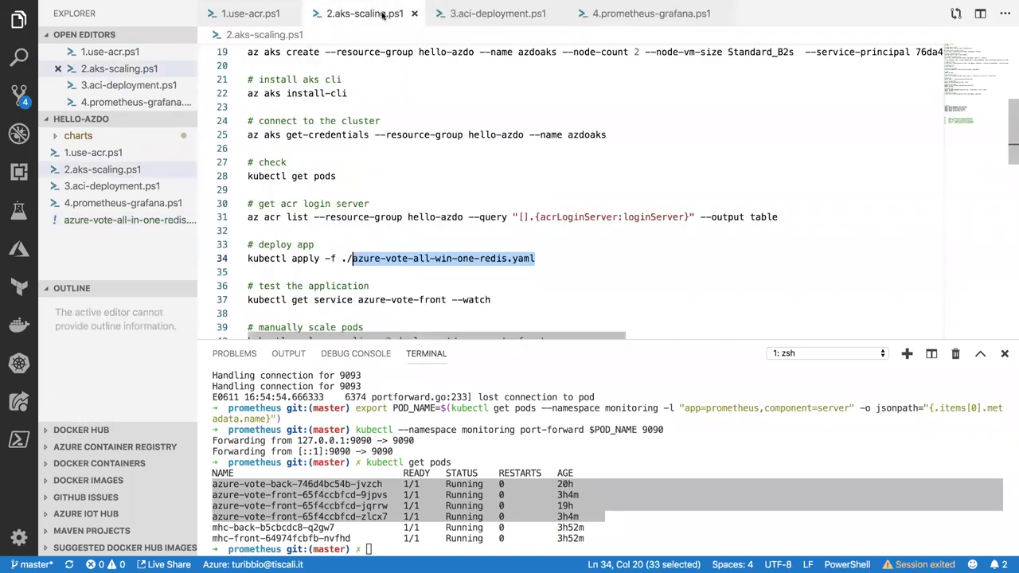
left_click(374, 216)
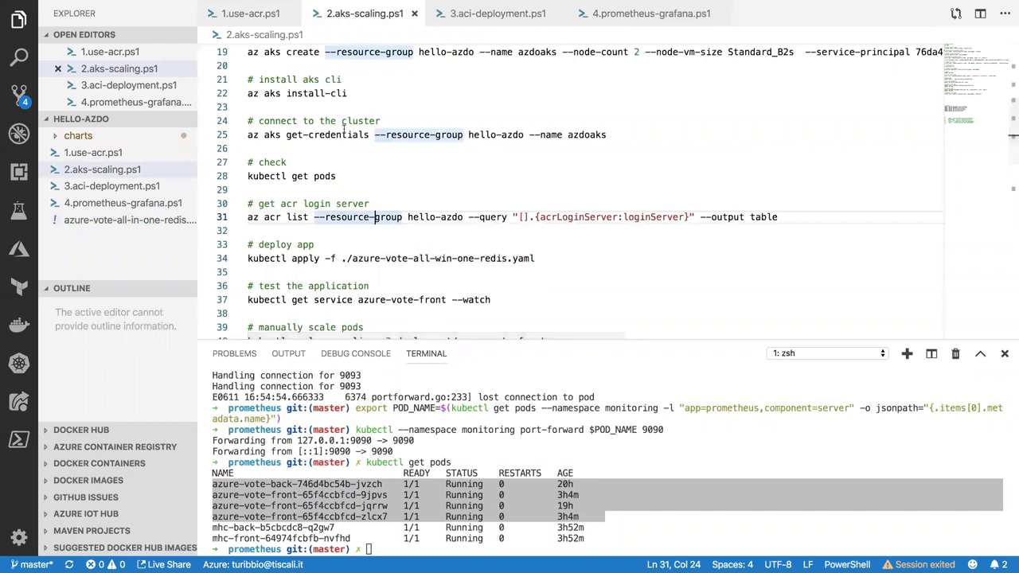
left_click(601, 109)
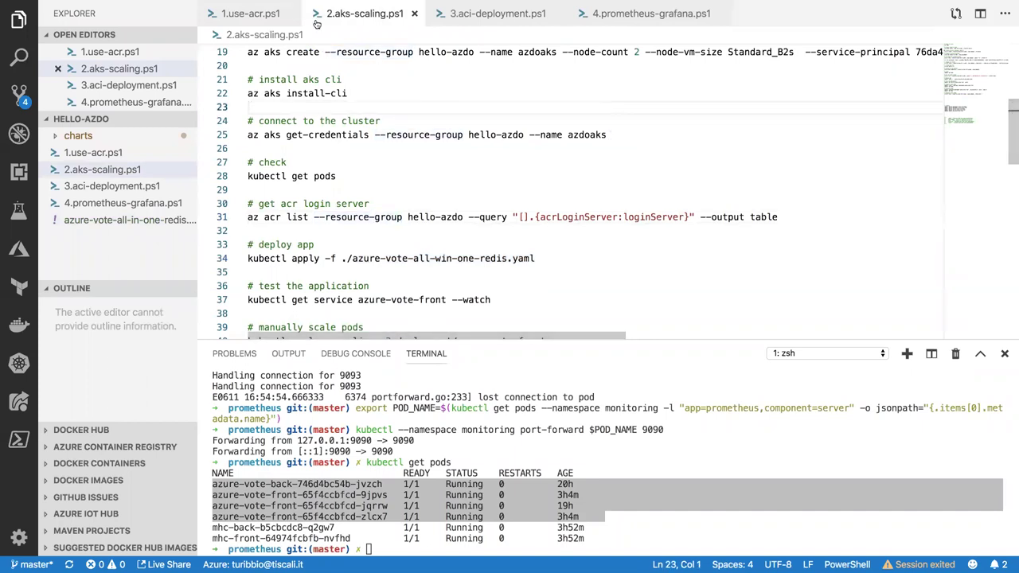
left_click_drag(541, 258, 221, 265)
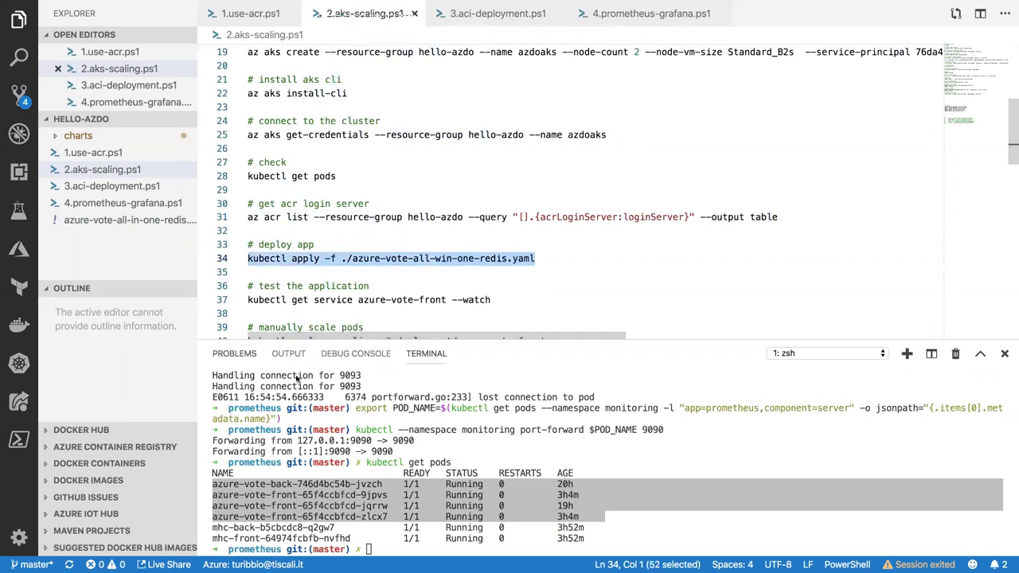
Highlight the four azure-vote pods in the terminal, mark 'kubectl get pods' on line 28, and widen the side panel
left_click(423, 507)
left_click_drag(423, 507, 161, 493)
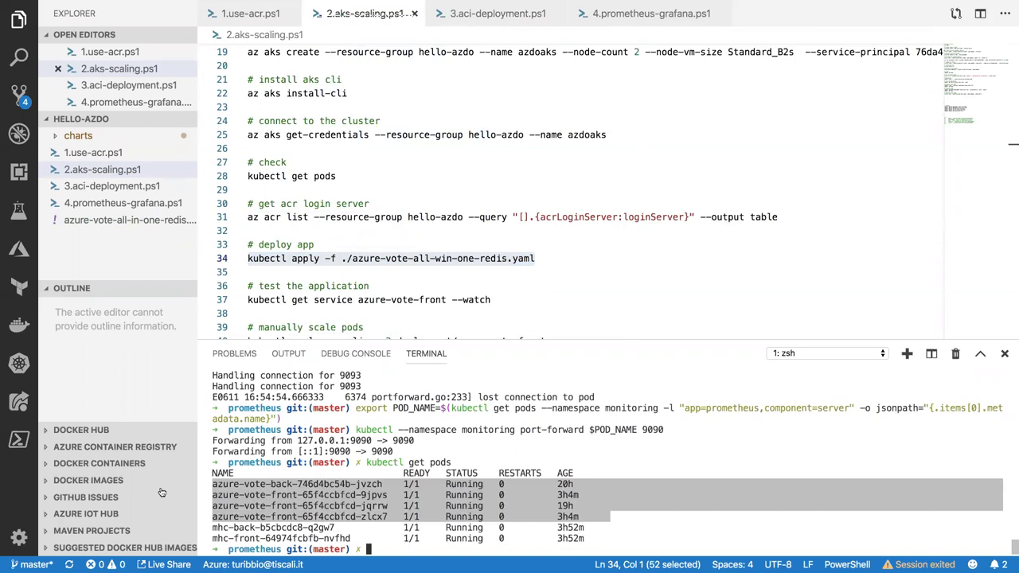
left_click(629, 518)
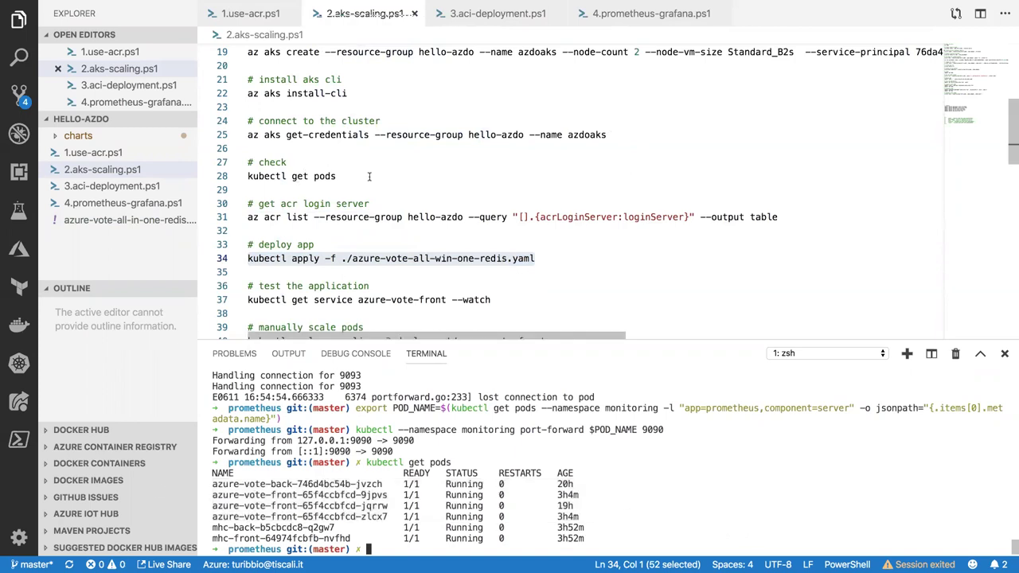
left_click_drag(369, 177, 247, 178)
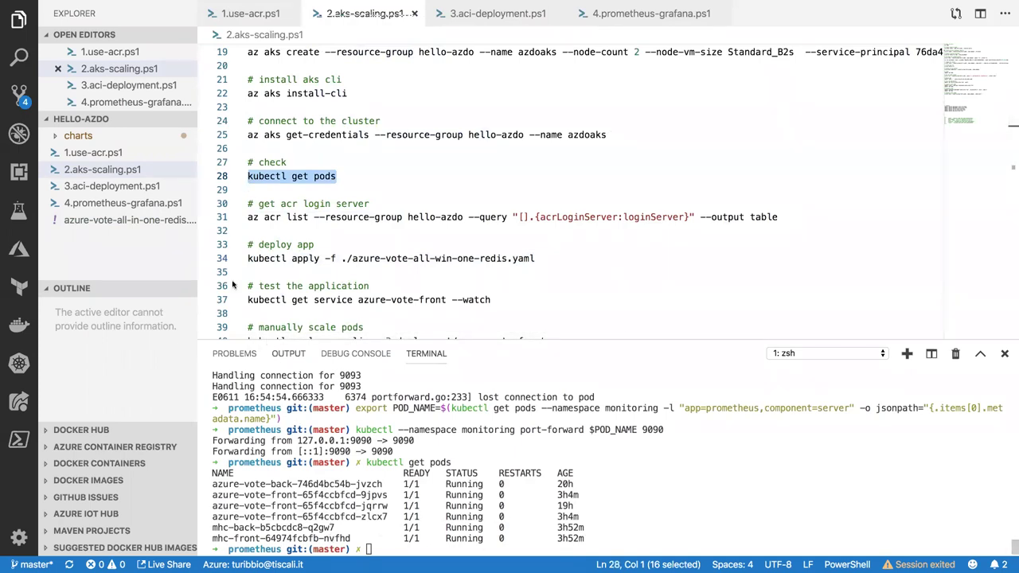
left_click_drag(200, 250, 282, 253)
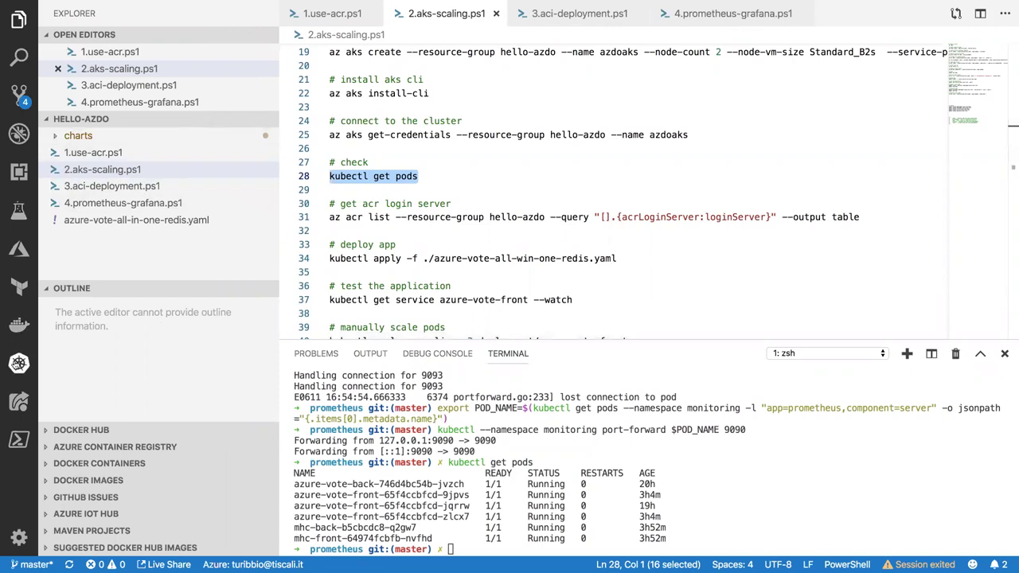
left_click(19, 363)
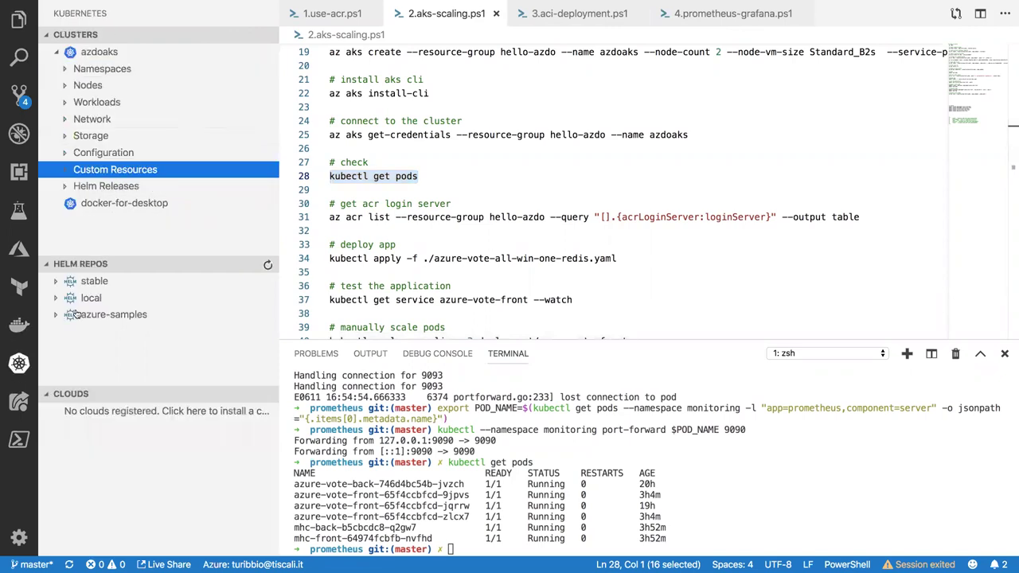
left_click(64, 86)
left_click(76, 121)
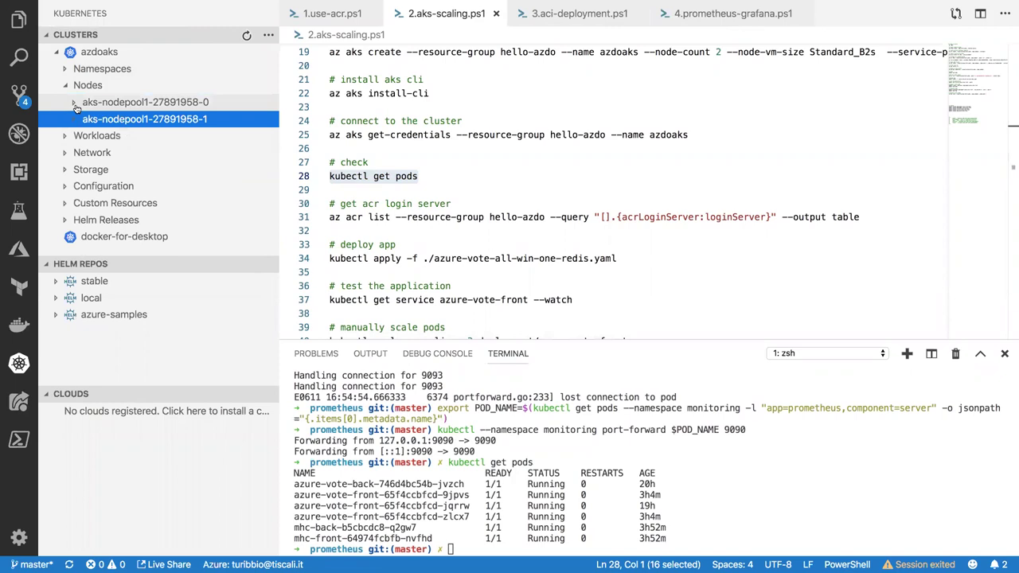
left_click(74, 104)
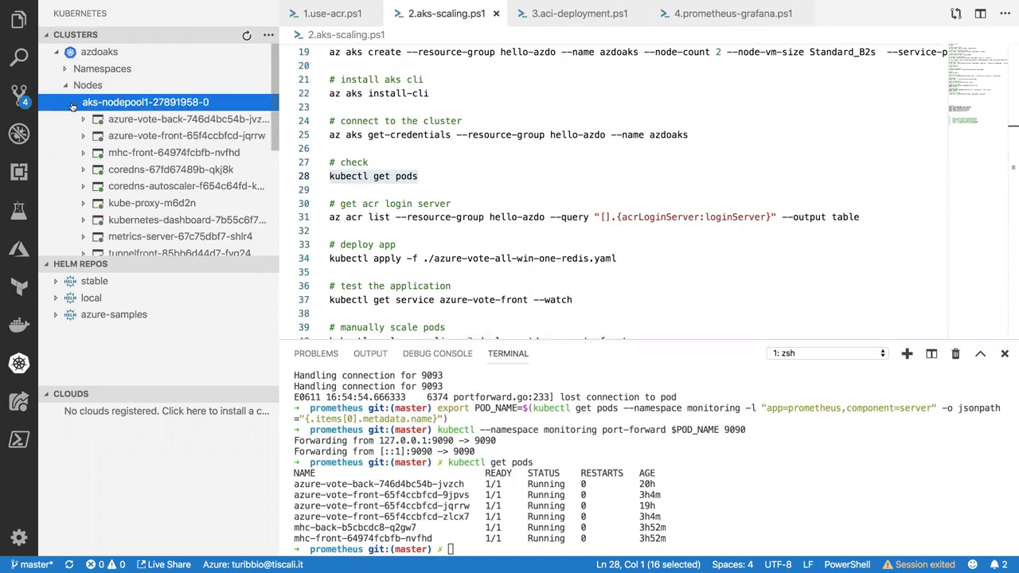
left_click(73, 104)
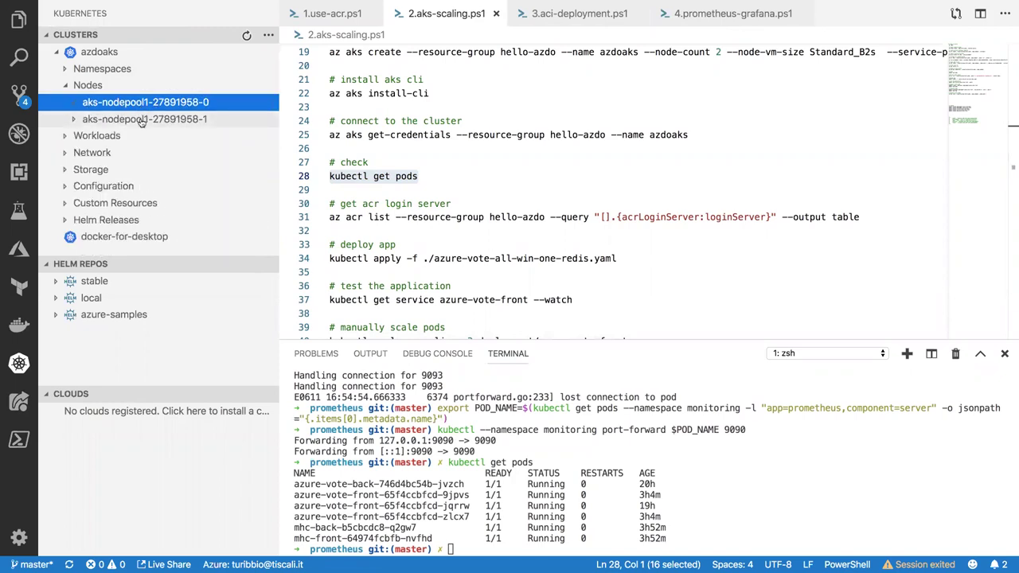
left_click(73, 103)
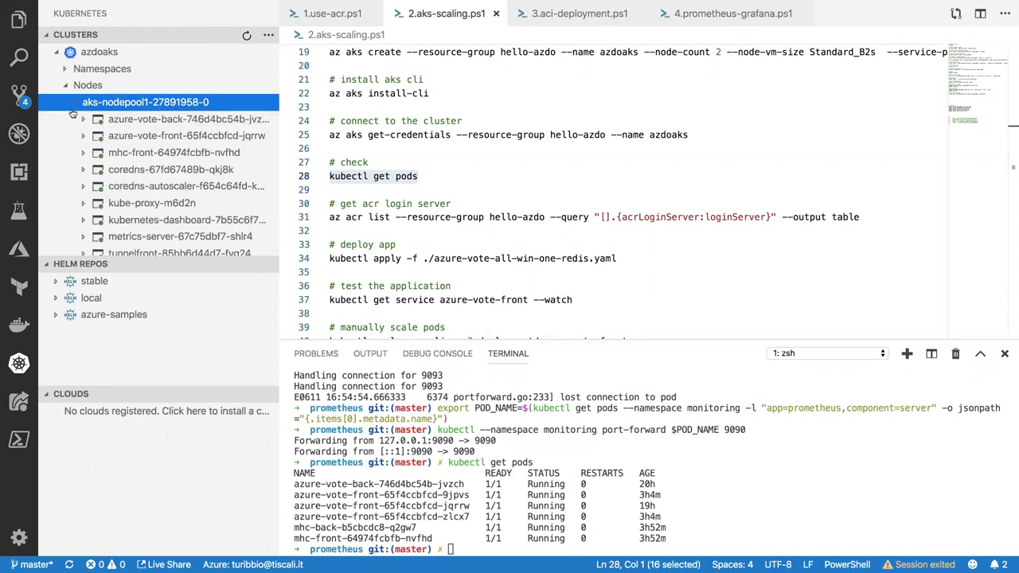
scroll(134, 144, "down", 3)
scroll(133, 144, "up", 3)
key("Left")
key("Down")
key("Right")
scroll(134, 144, "down", 2)
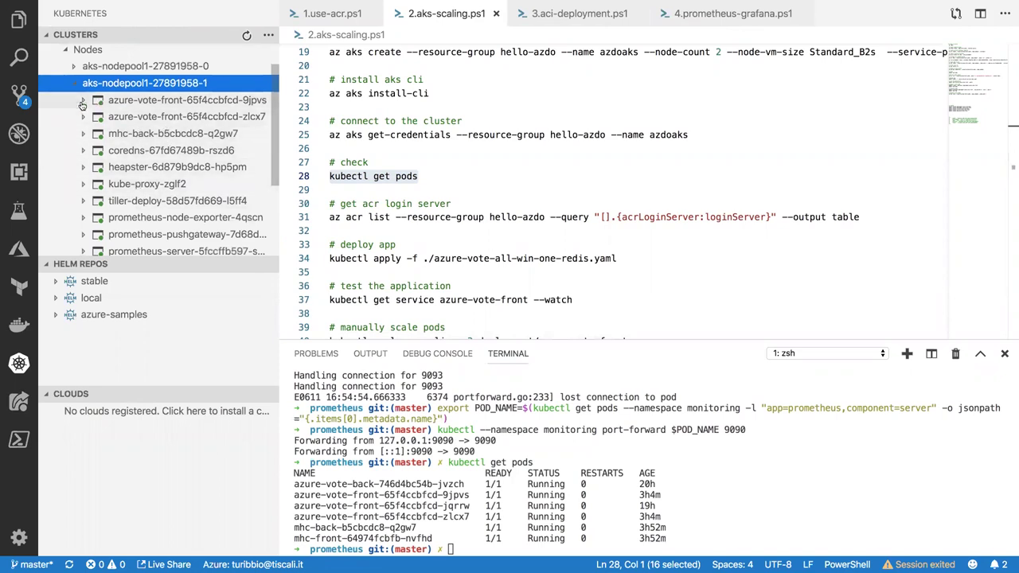
scroll(117, 137, "down", 1)
scroll(117, 137, "down", 1)
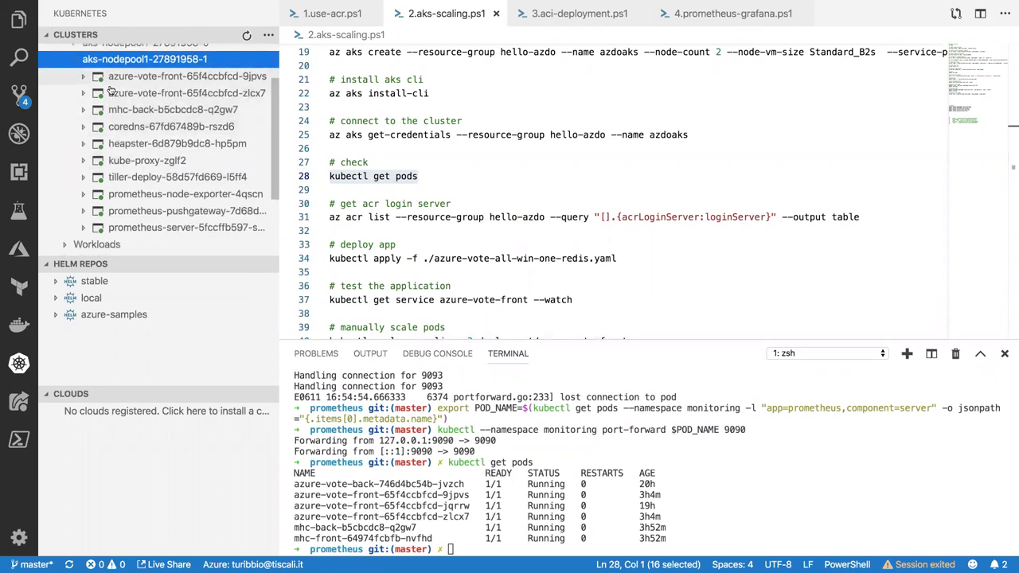
left_click(74, 59)
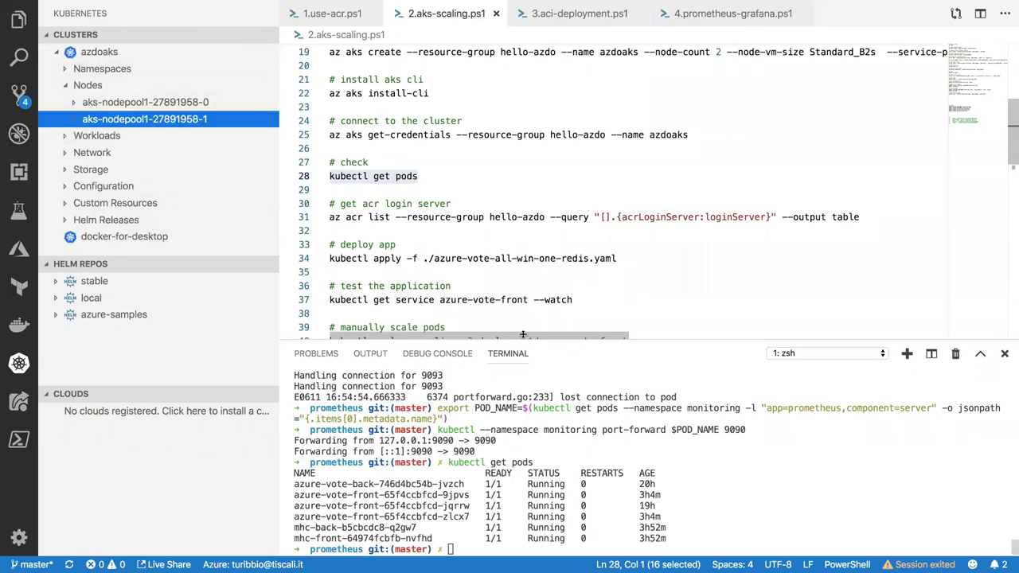
left_click_drag(526, 341, 524, 337)
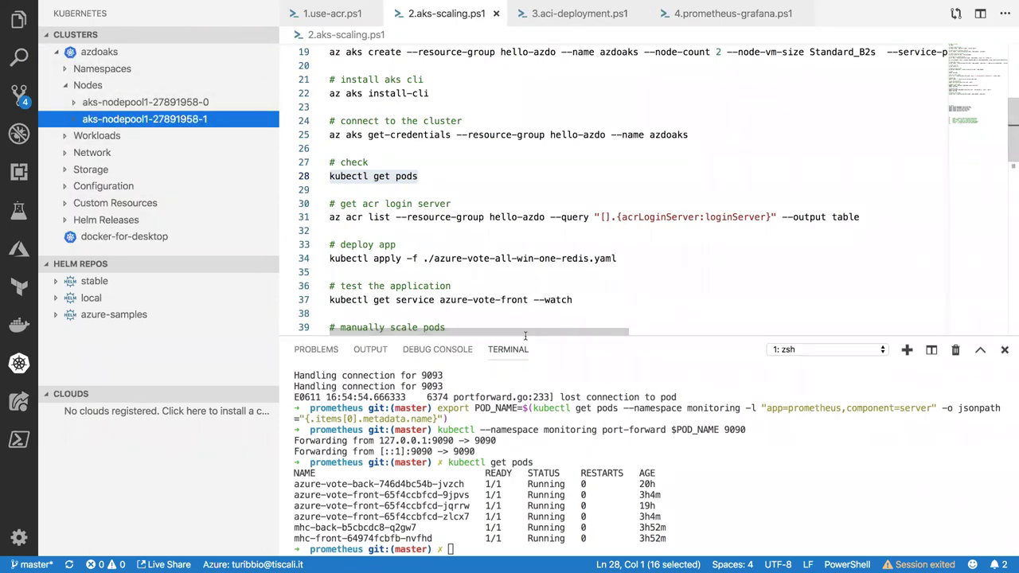
Run the azure-vote-front service watch command on line 37 in the terminal
left_click(576, 300)
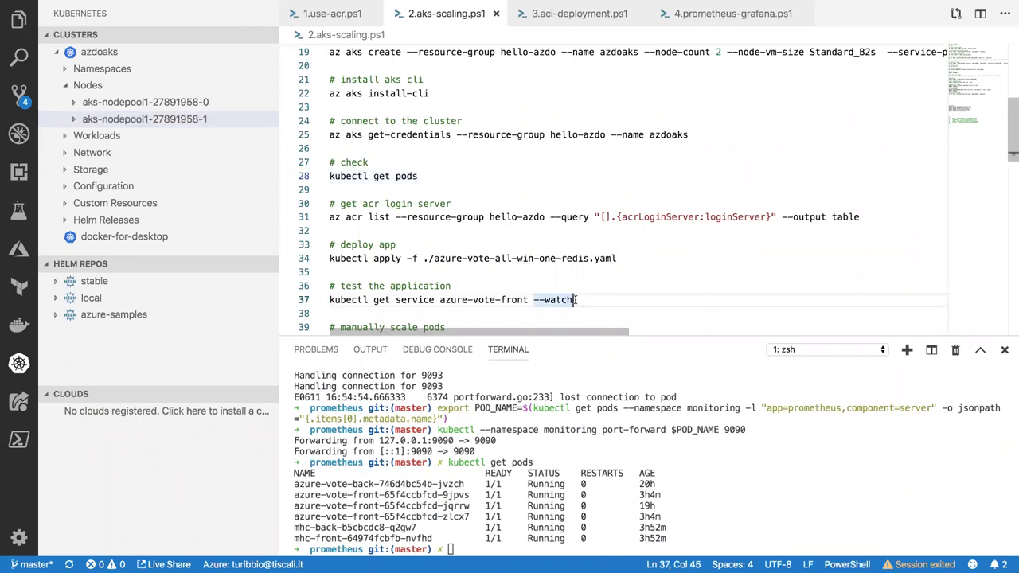
type("8")
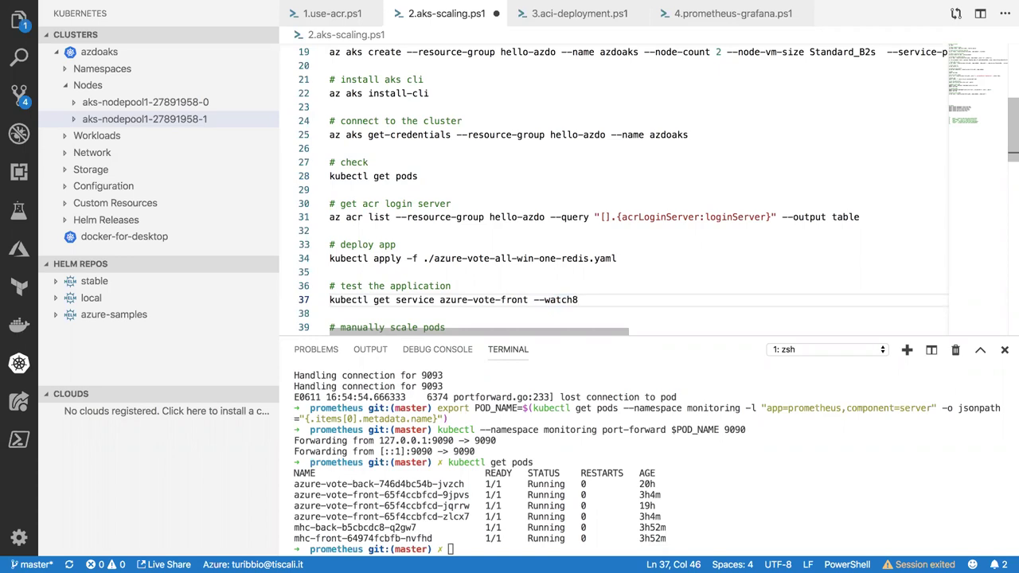
key("BackSpace")
key("F8")
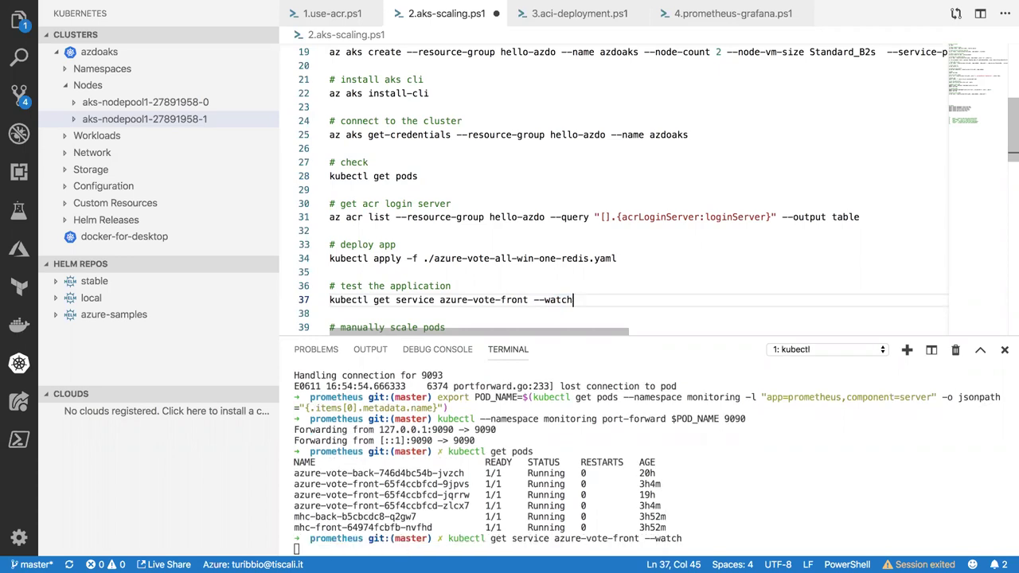
Copy the service's external IP 40.118.231.176 from the watch output
left_click_drag(581, 299, 390, 299)
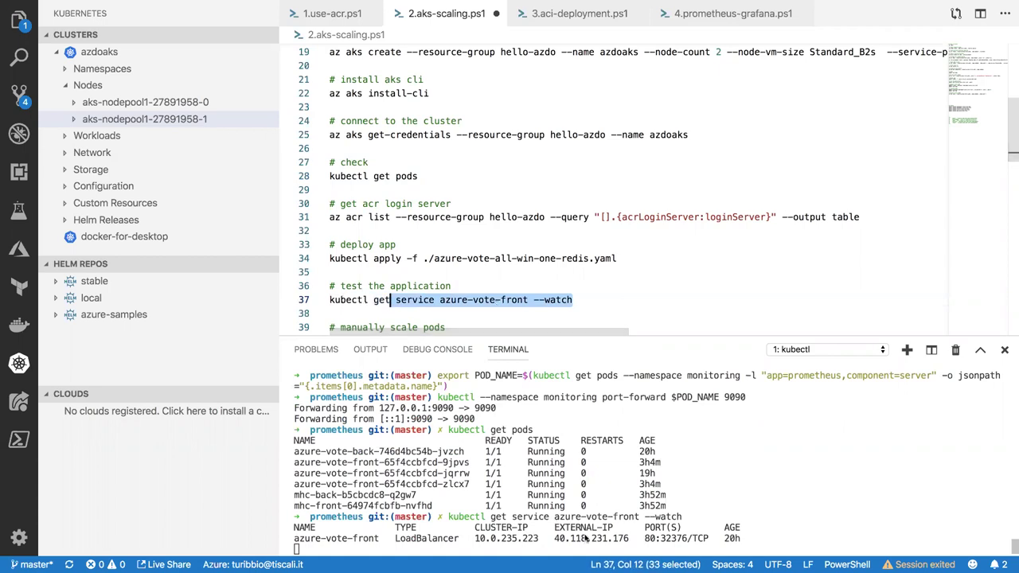
left_click_drag(628, 541, 557, 540)
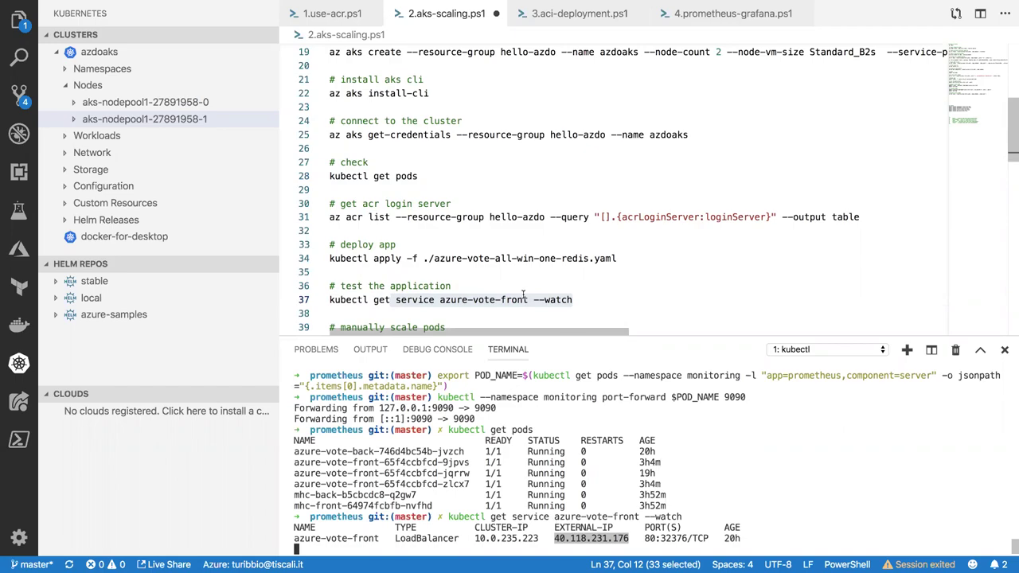
key("ctrl+Right")
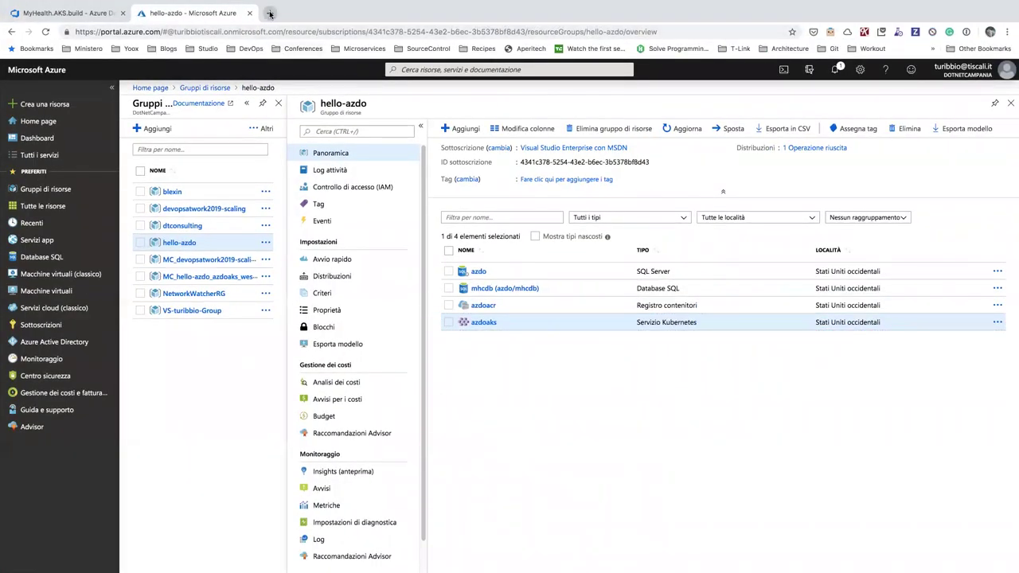
Load the Azure Voting App at 40.118.231.176 in a new tab and vote once each for Cats and Dogs
left_click(269, 13)
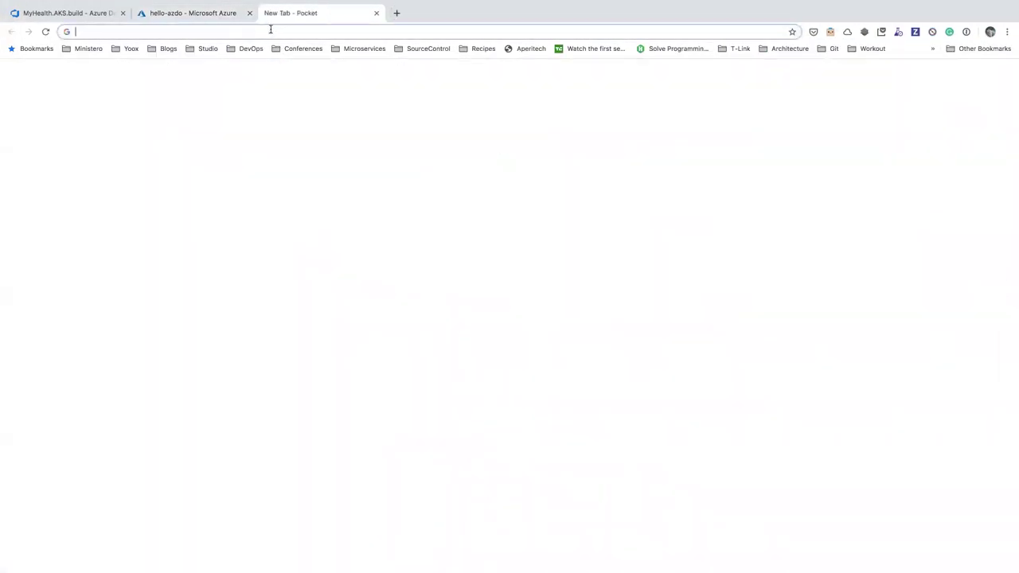
type("40.118.231.176")
key("Return")
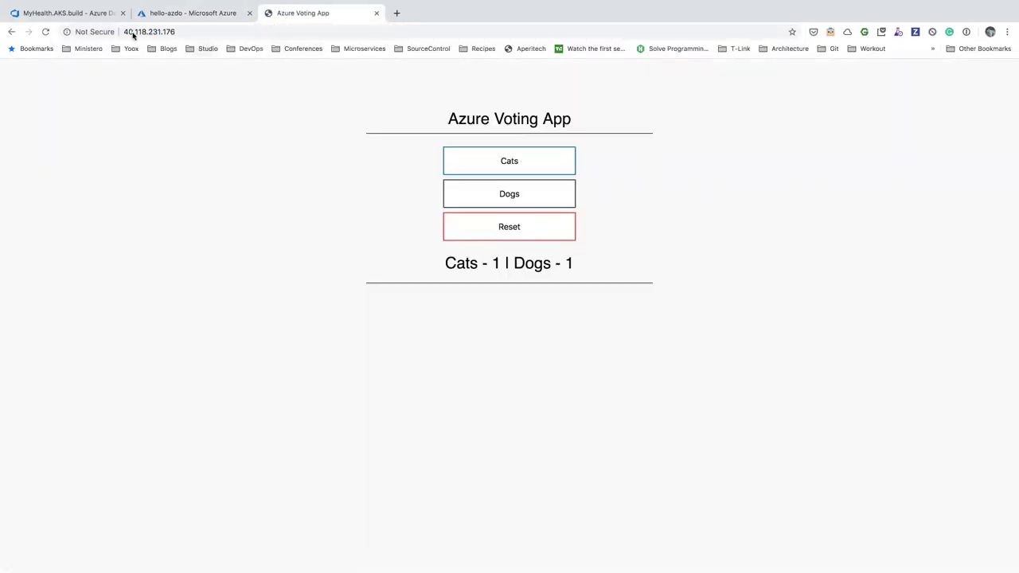
left_click(526, 161)
left_click(514, 195)
key("super+Tab")
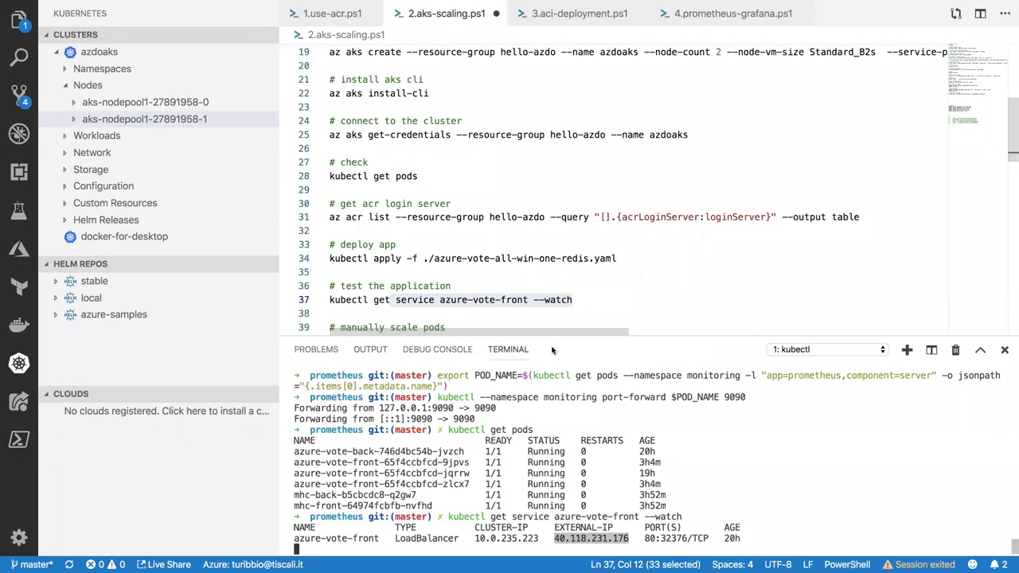
Stop the service watch with Ctrl+C, then review the pod and node scaling lines and return to line 37
key("ctrl+c")
key("Return")
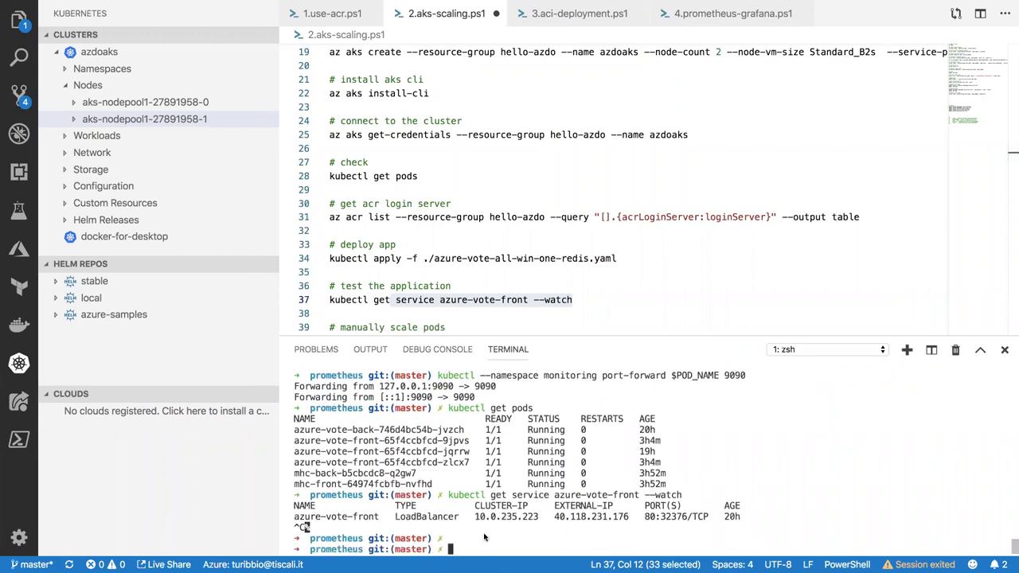
left_click(603, 275)
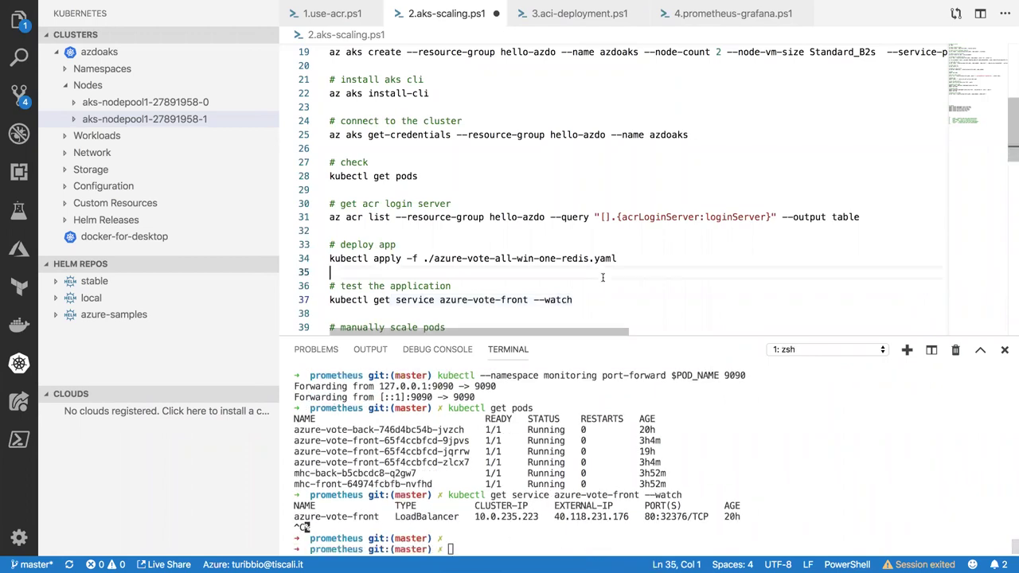
scroll(603, 287, "down", 8)
scroll(581, 237, "up", 1)
scroll(582, 238, "up", 3)
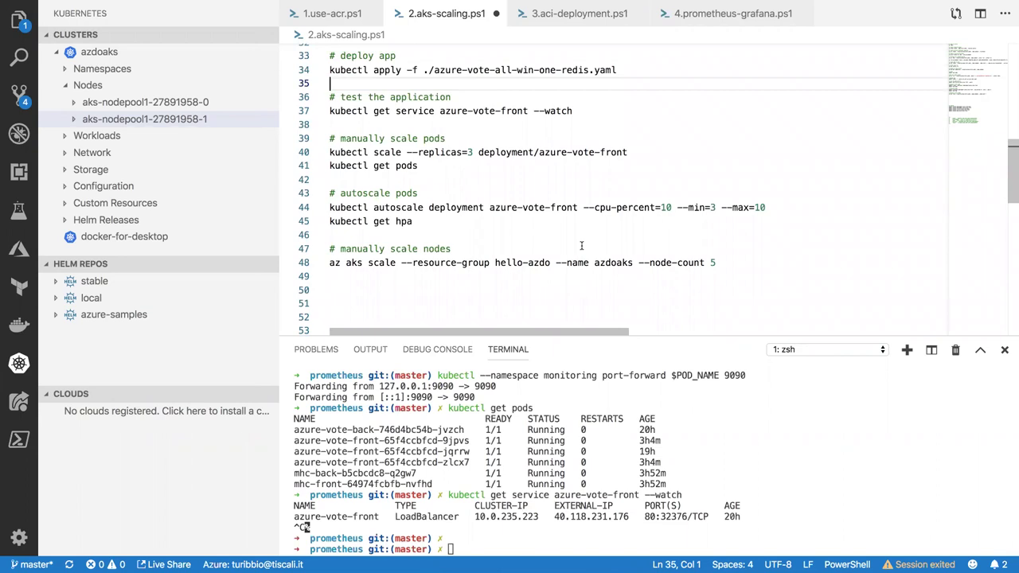
scroll(581, 246, "up", 3)
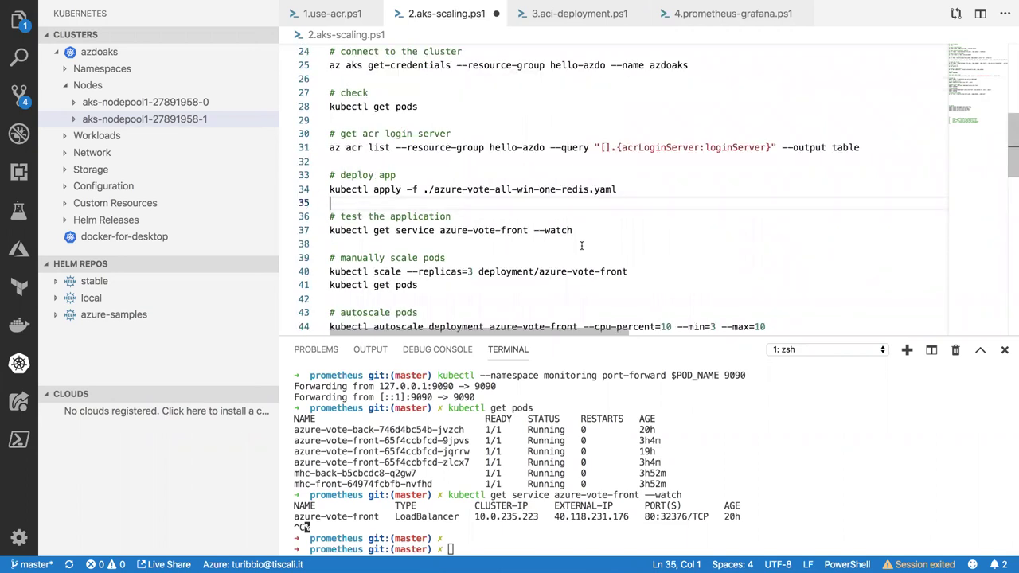
left_click(588, 233)
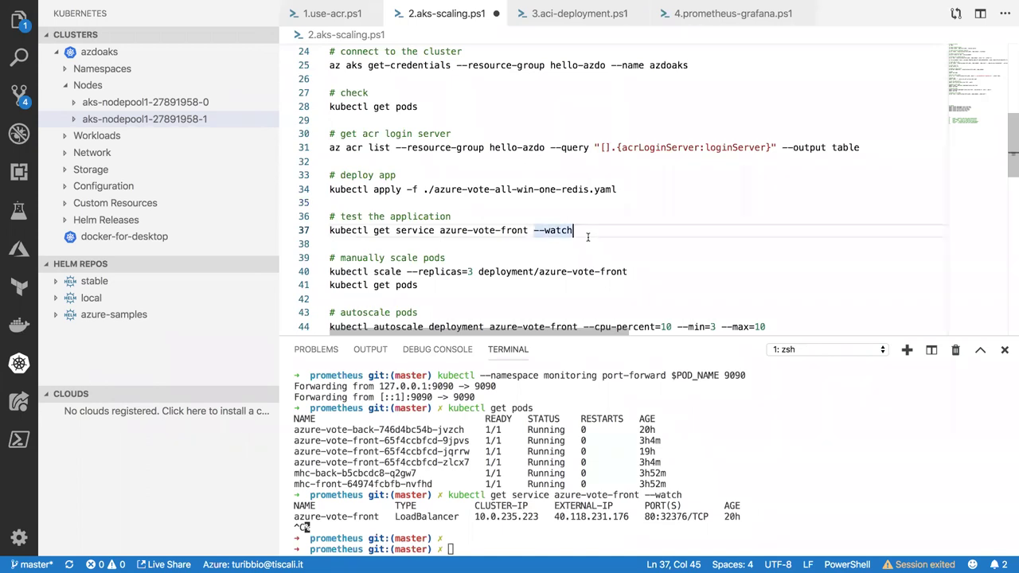
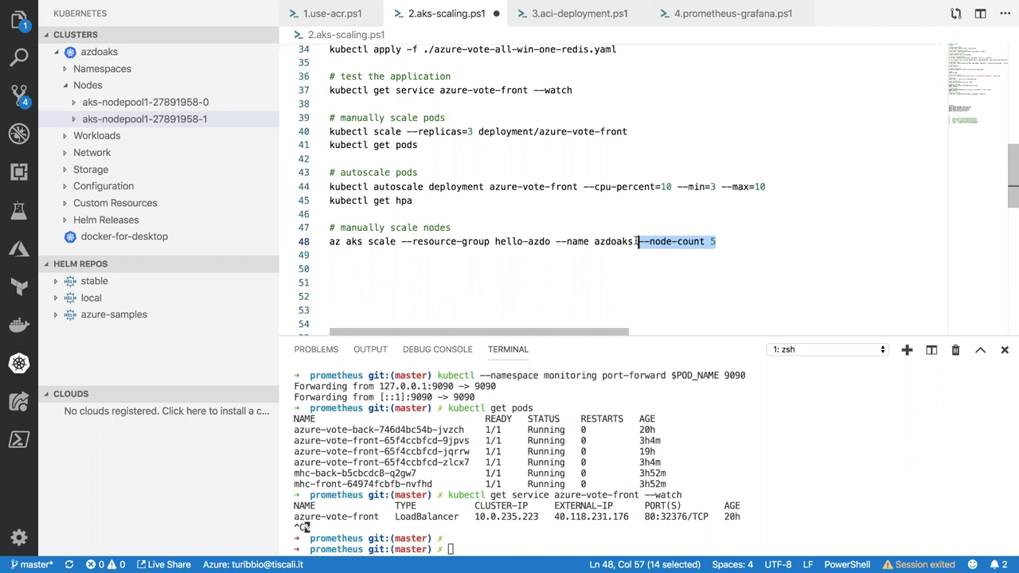
scroll(662, 198, "up", 10)
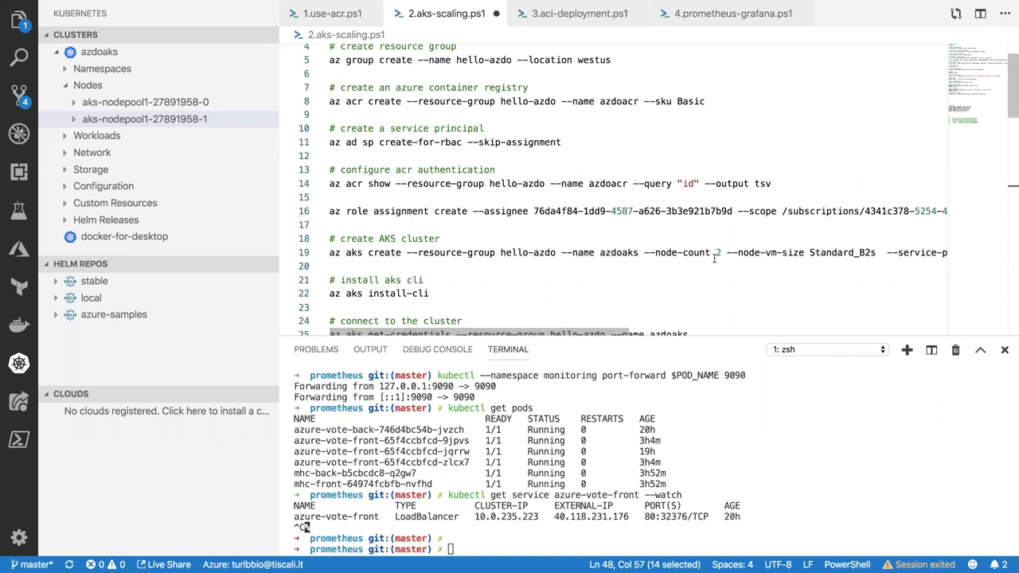
left_click_drag(886, 252, 727, 252)
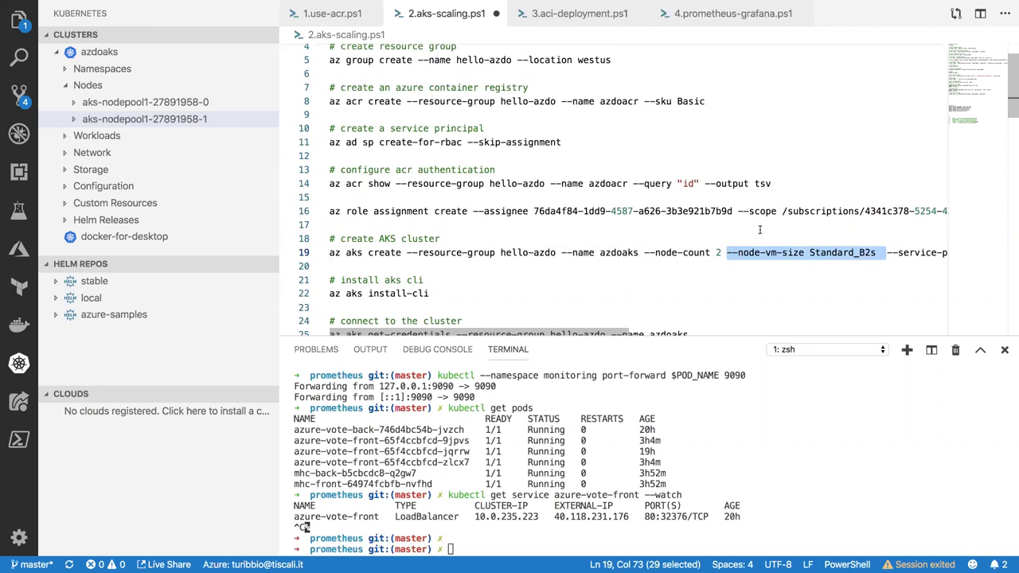
scroll(749, 223, "down", 3)
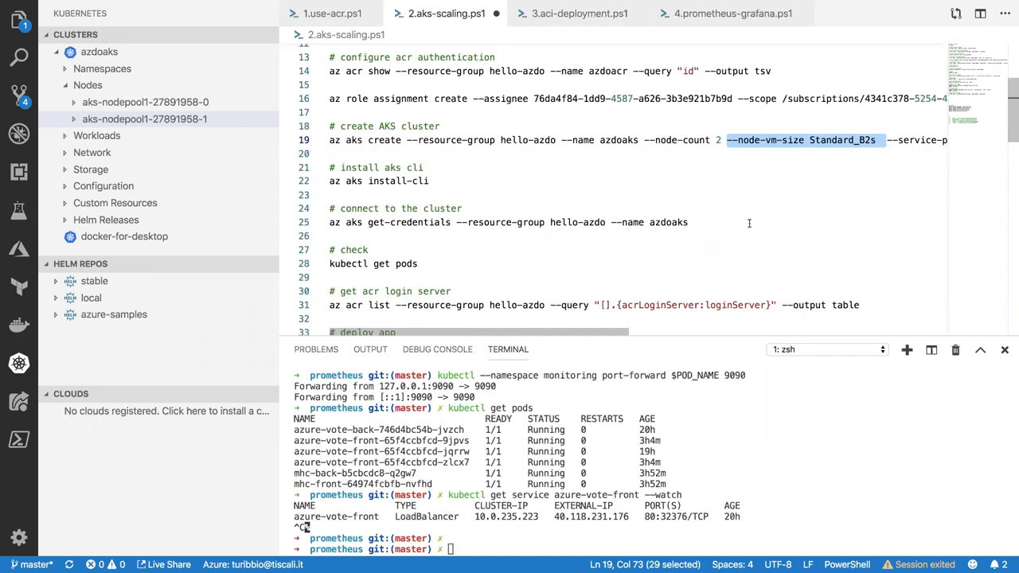
scroll(749, 222, "down", 2)
scroll(750, 222, "down", 10)
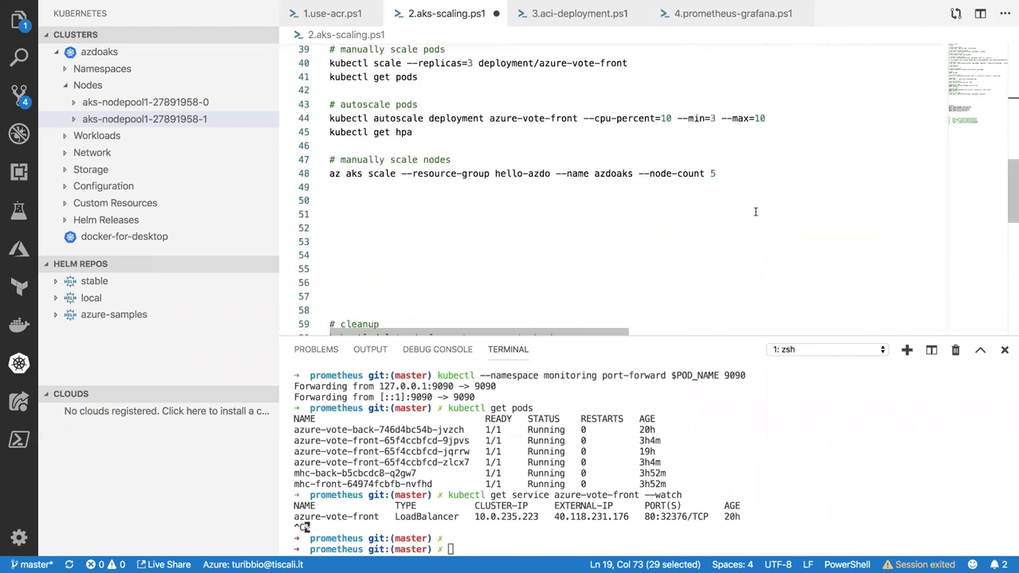
scroll(708, 204, "up", 4)
scroll(709, 188, "up", 3)
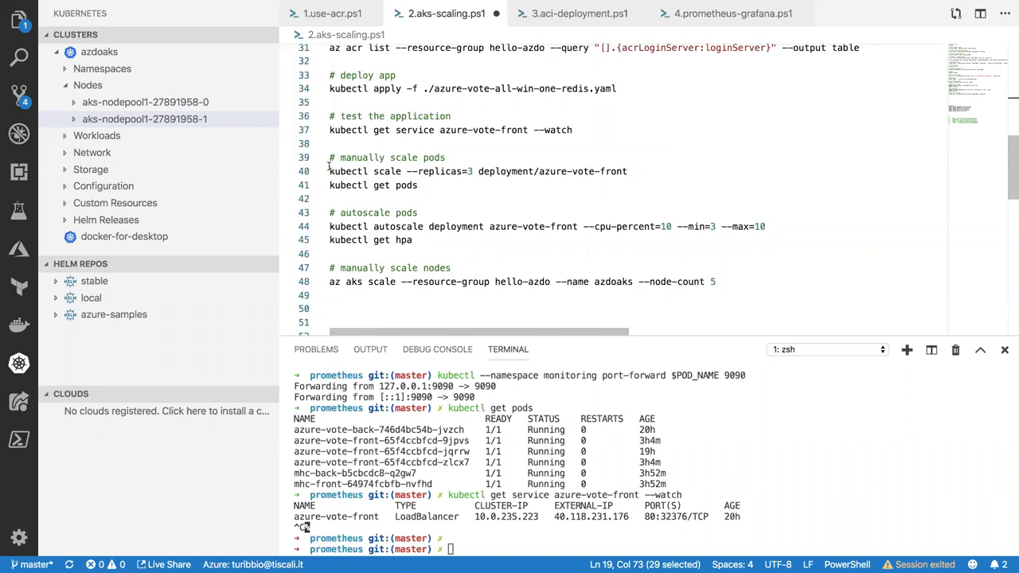
left_click(649, 172)
left_click_drag(617, 171, 313, 172)
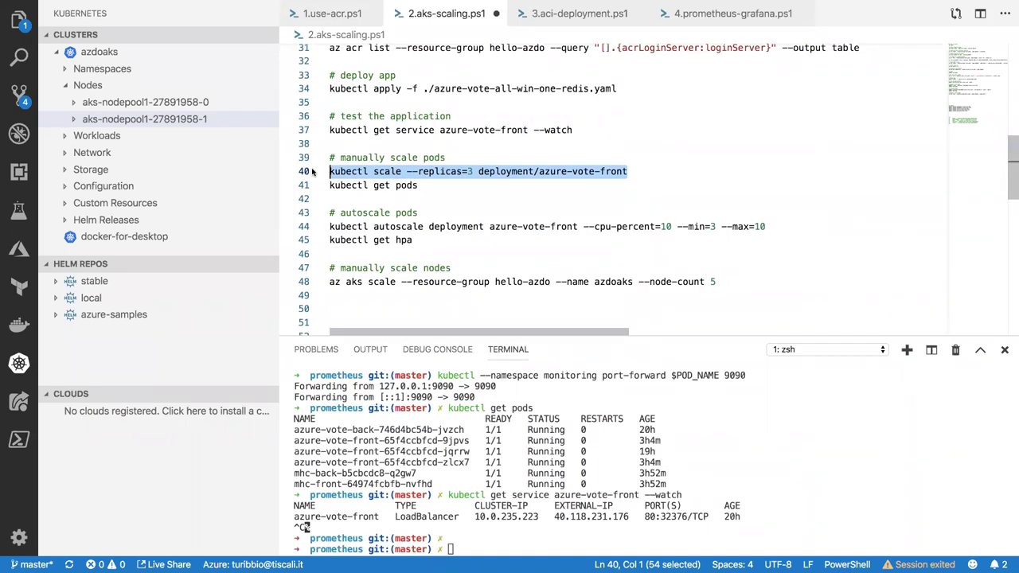
left_click_drag(675, 464, 296, 440)
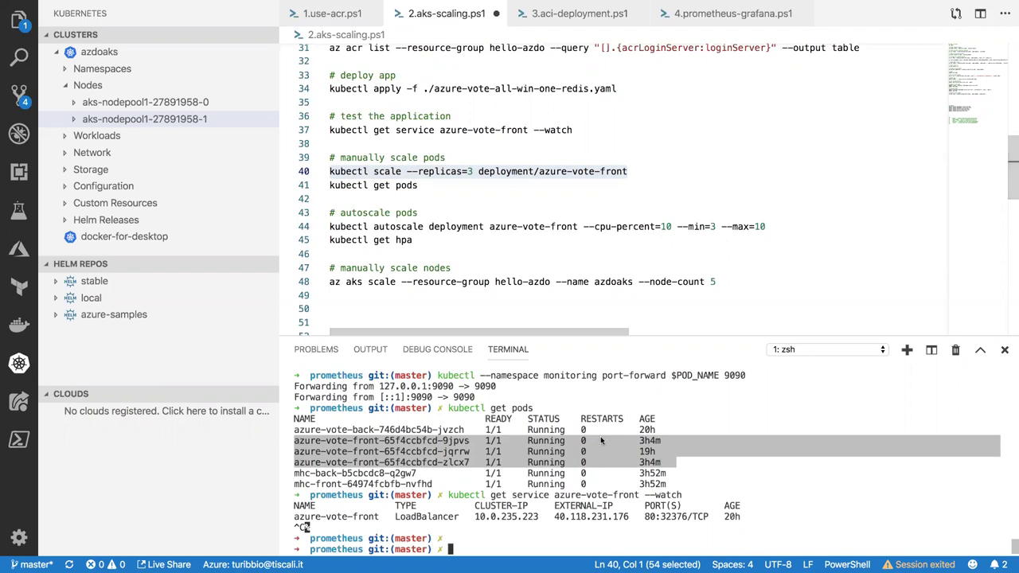
left_click(689, 467)
left_click_drag(690, 466, 281, 446)
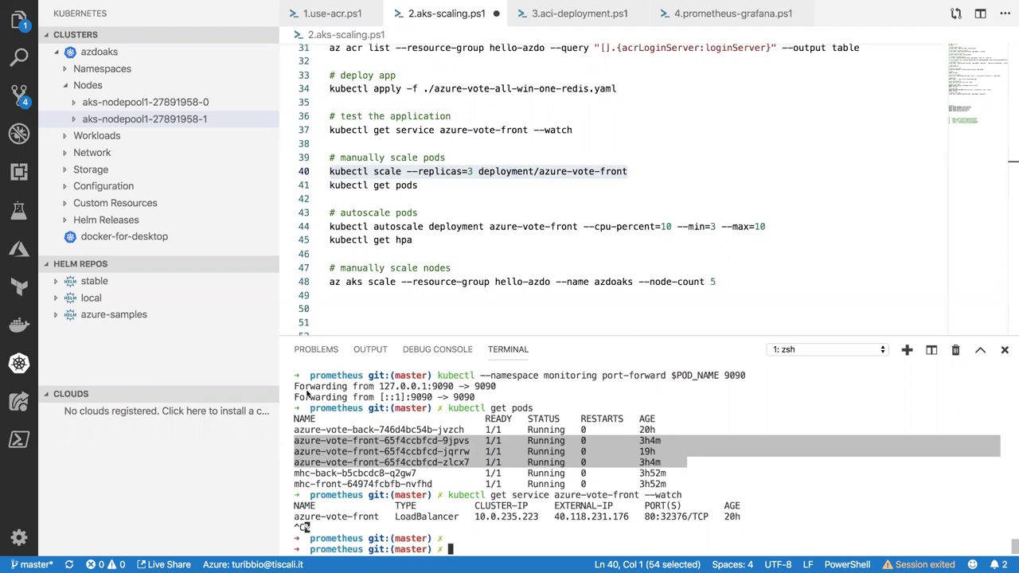
left_click(397, 238)
double_click(398, 227)
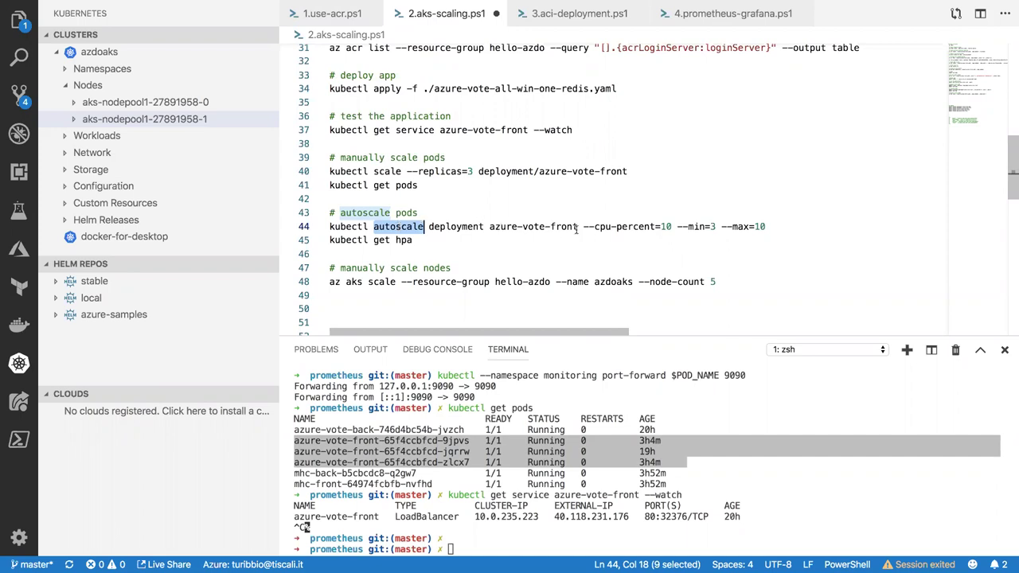
Run line 44 to autoscale azure-vote-front with --cpu-percent=10, --min=3 and --max=10
left_click_drag(577, 227, 488, 226)
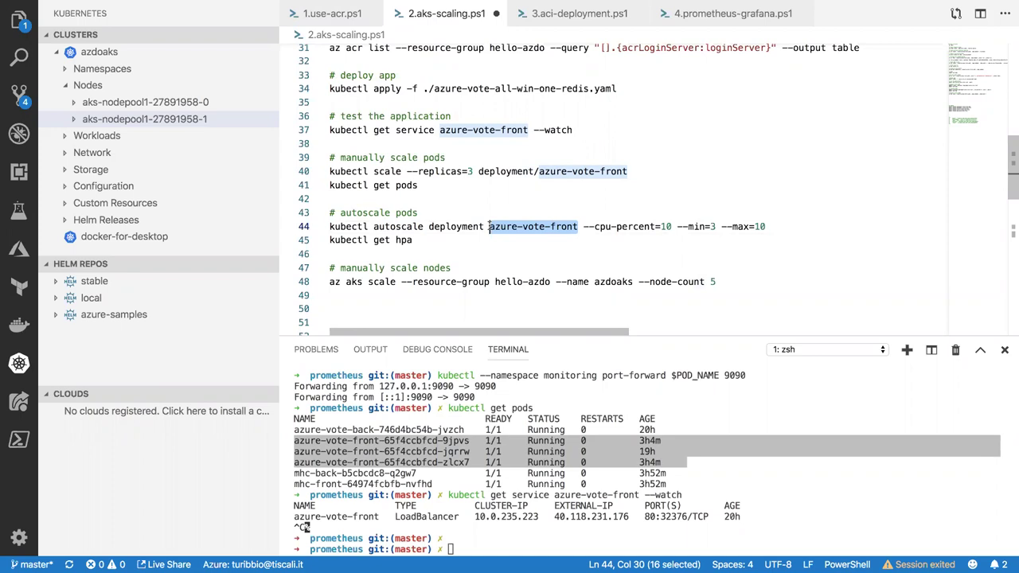
left_click_drag(671, 227, 583, 227)
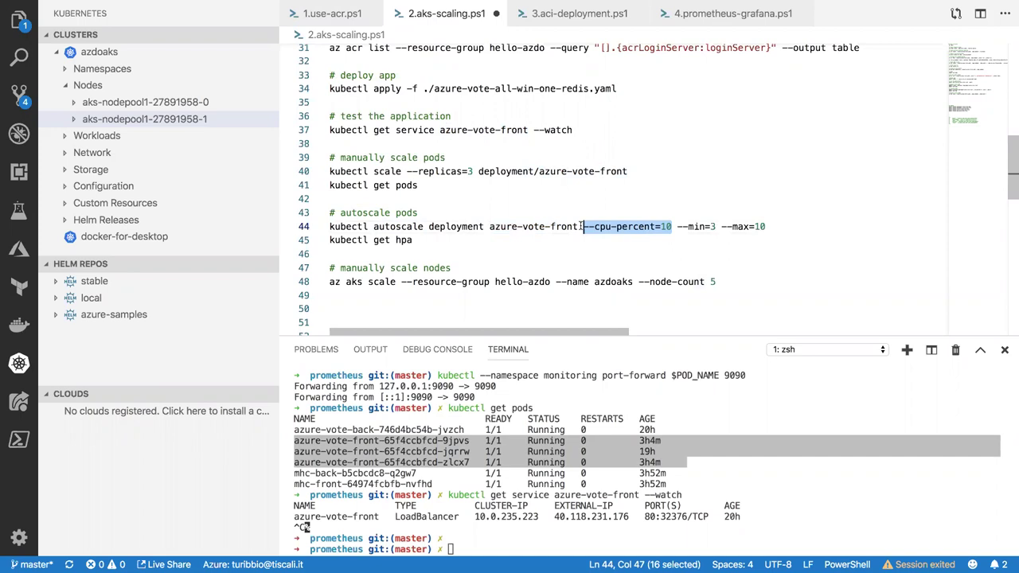
double_click(713, 226)
left_click(677, 227, "shift")
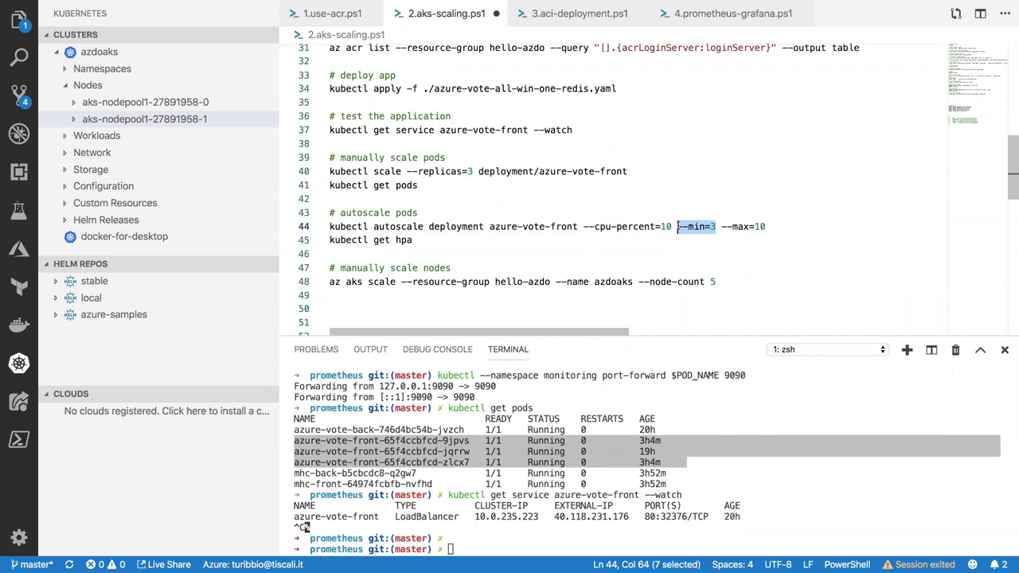
left_click(601, 226)
left_click_drag(671, 227, 584, 226)
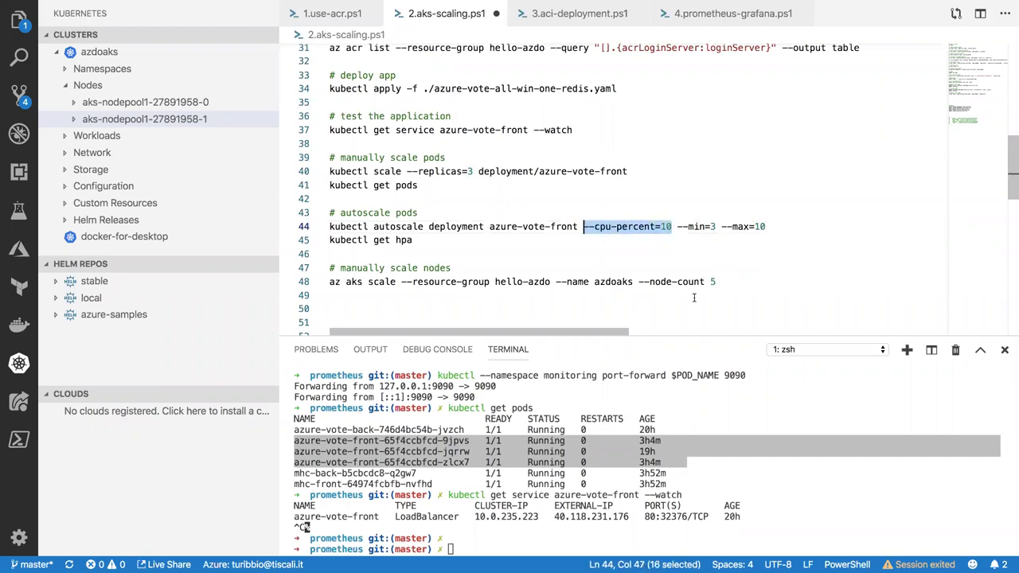
left_click_drag(764, 226, 719, 226)
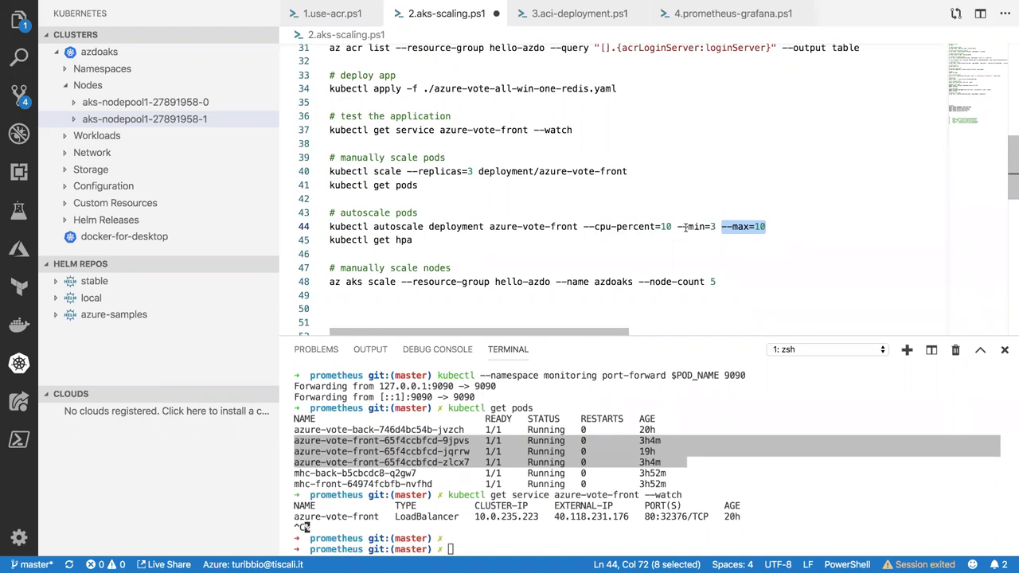
left_click(685, 227)
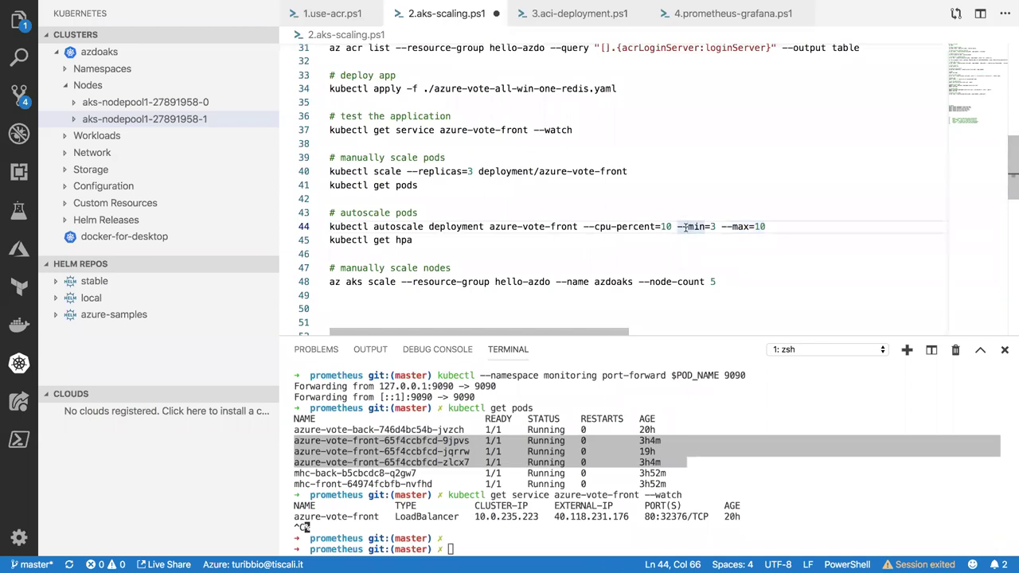
key("F8")
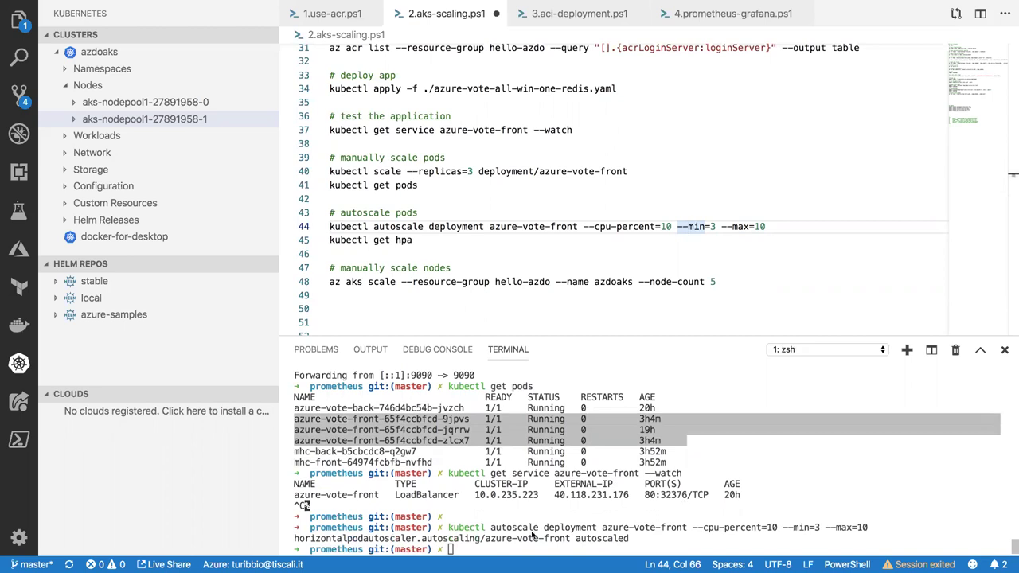
Run kubectl get hpa to list azure-vote-front at a 0%/10% CPU target with 3–10 pods
left_click_drag(295, 540, 635, 541)
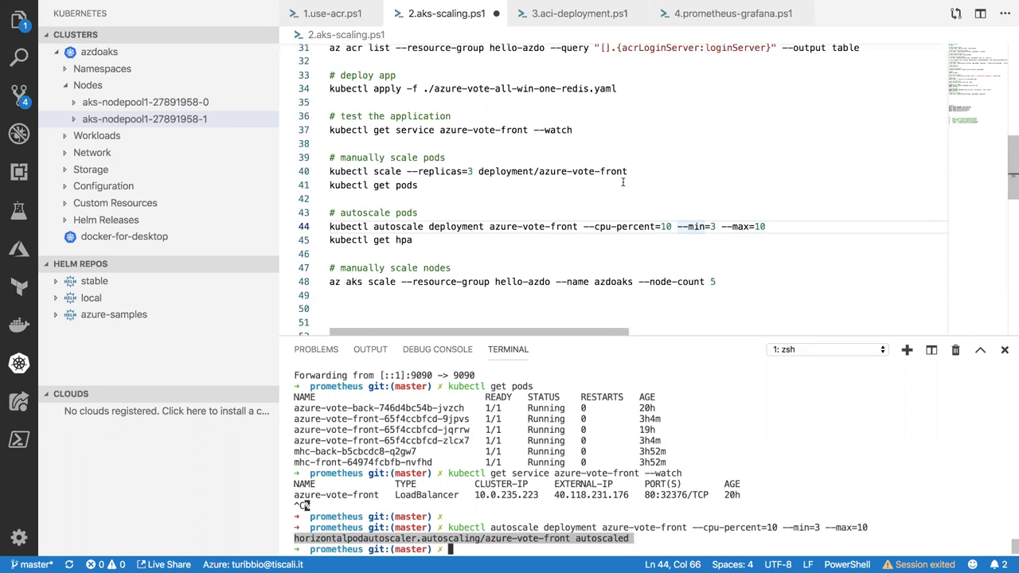
left_click_drag(584, 227, 672, 227)
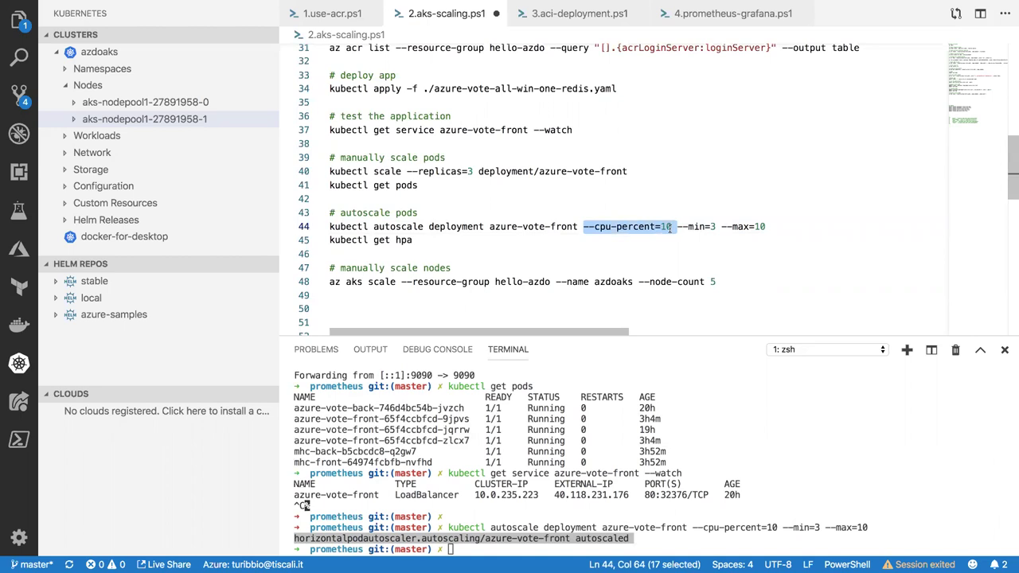
left_click(672, 226)
left_click_drag(425, 243, 329, 241)
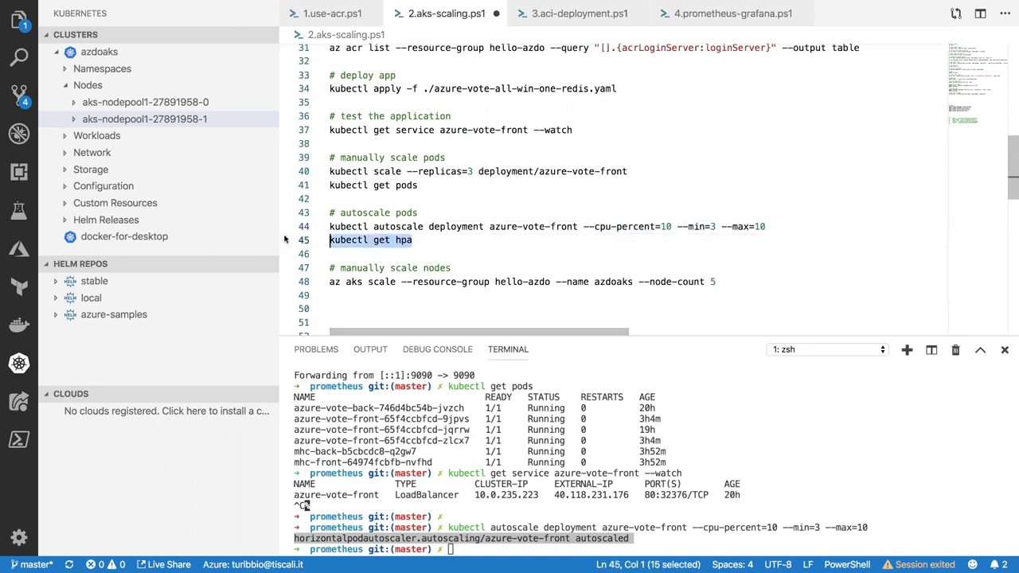
key("F8")
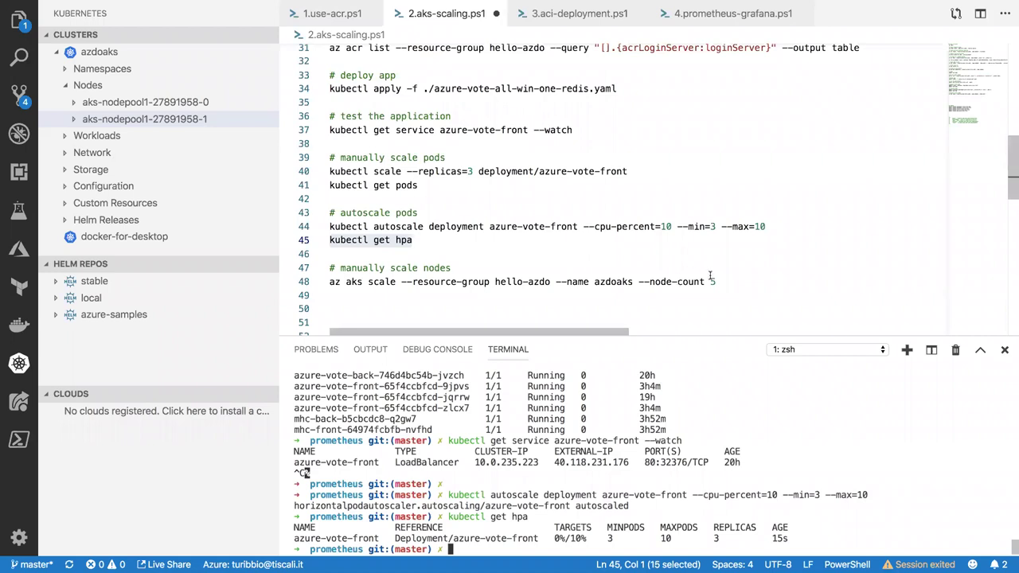
left_click_drag(444, 237, 309, 231)
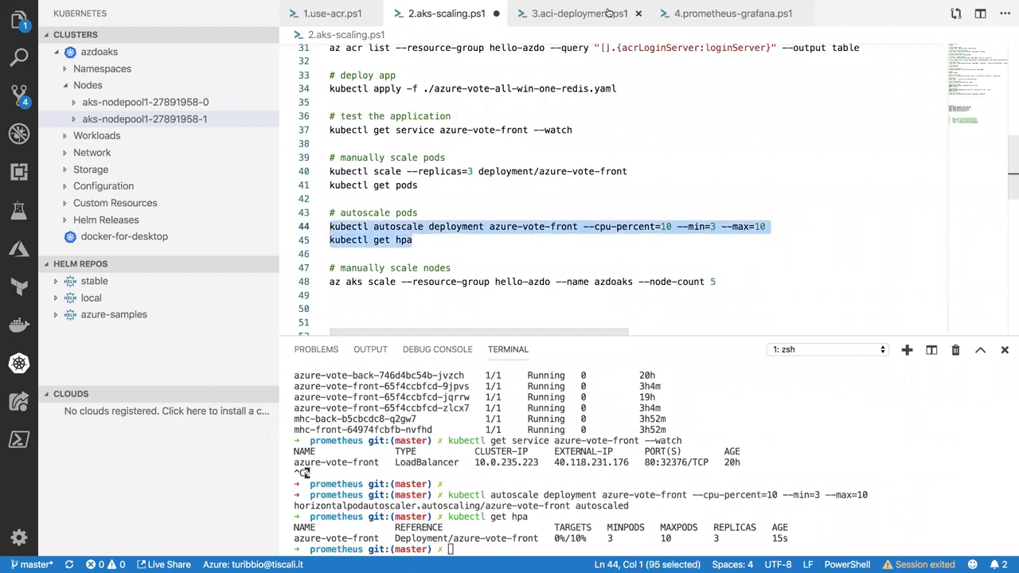
In 3.aci-deployment.ps1, run the az container create command for azdocontainer on port 80
left_click(578, 13)
left_click(542, 203)
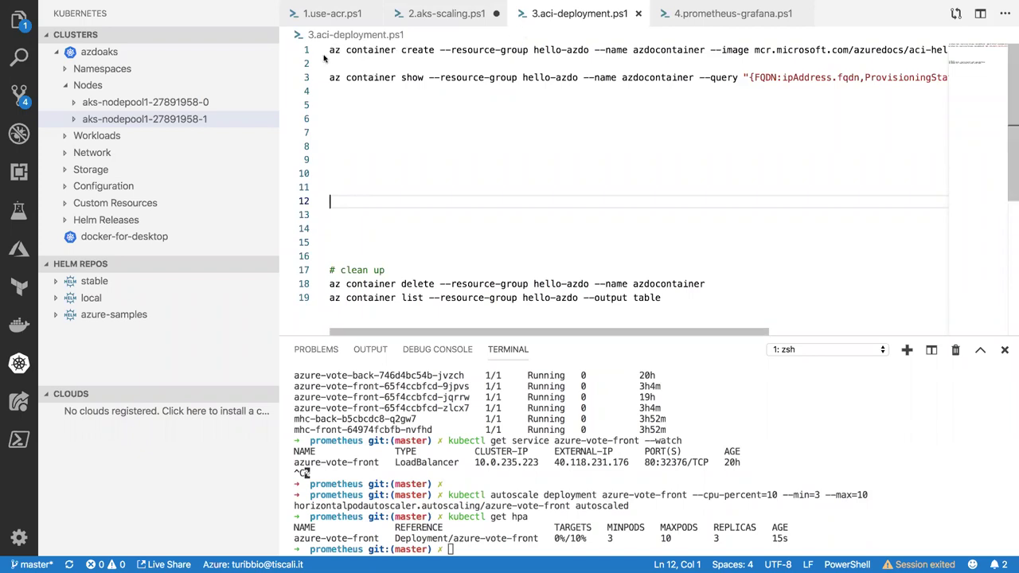
left_click_drag(323, 54, 904, 47)
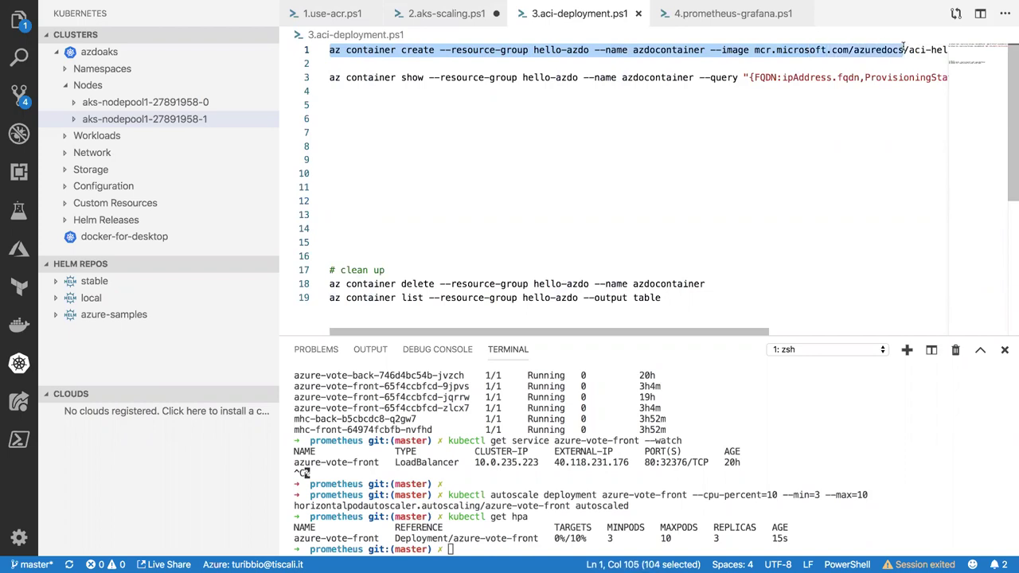
left_click(699, 50)
key("shift+Right")
key("shift+Right")
key("shift+Right")
key("shift+Right")
key("shift+Right")
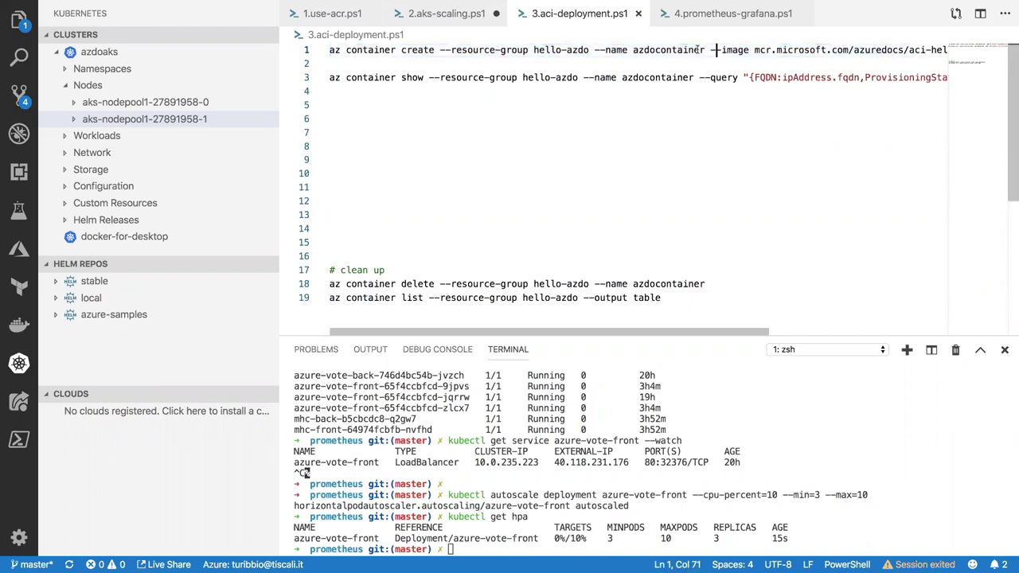
left_click(868, 49, "shift")
left_click(867, 49)
key("F8")
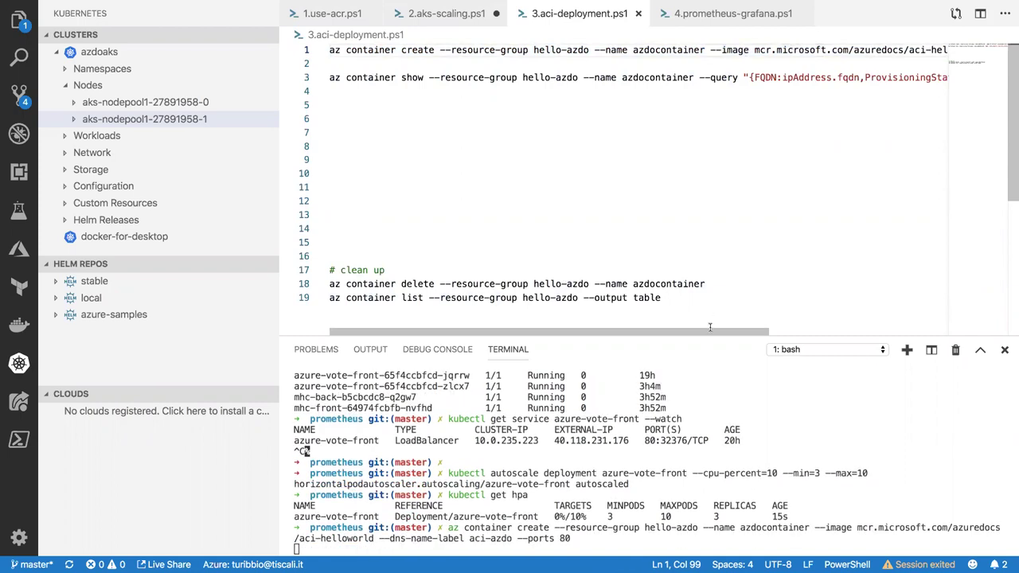
Review the creation output and the aci-azdo DNS name label in the command
left_click_drag(732, 336, 808, 333)
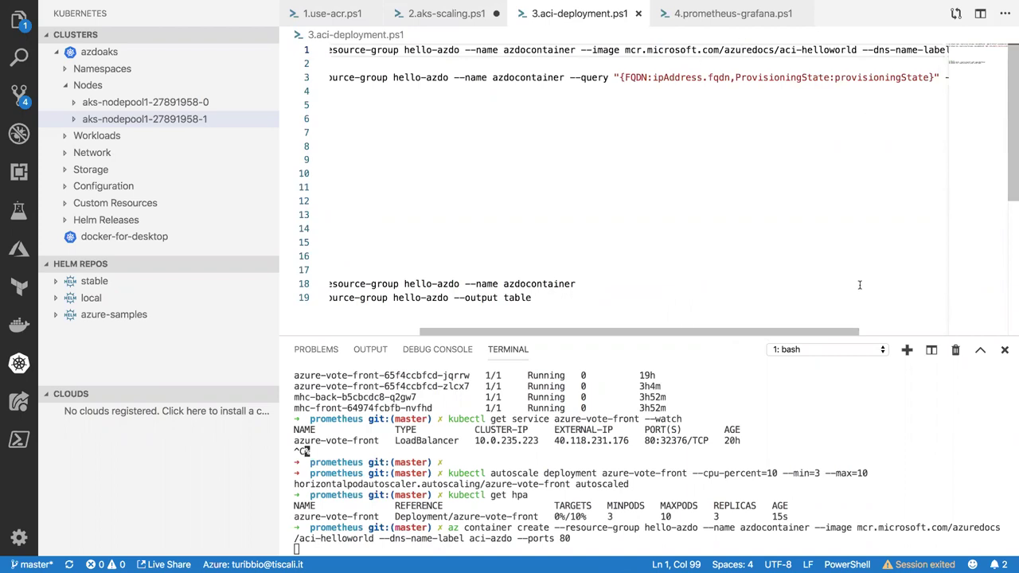
left_click_drag(844, 331, 941, 335)
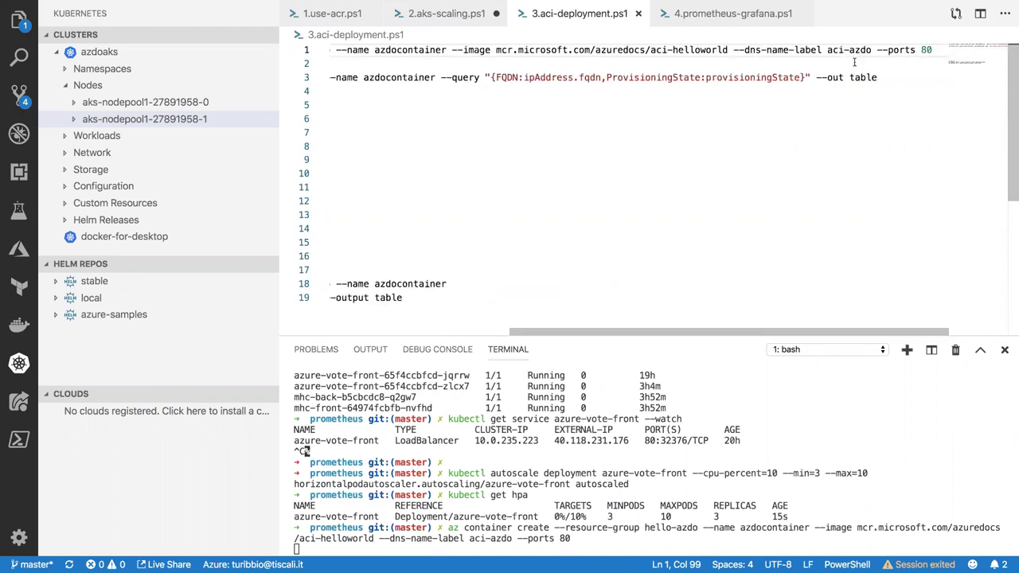
left_click_drag(871, 49, 827, 49)
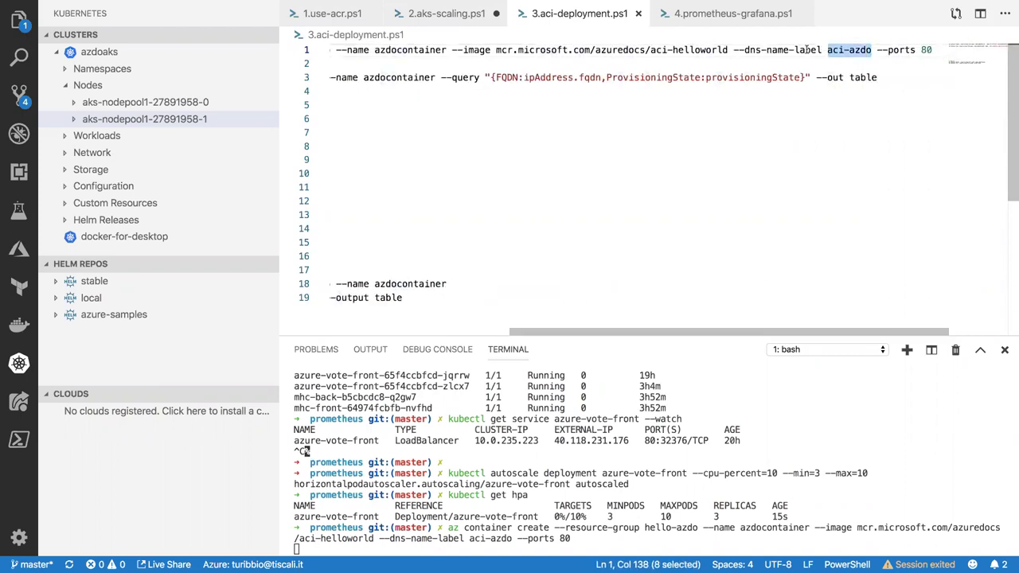
key("shift+Right")
key("shift+Right")
key("shift+Right")
key("shift+Right")
key("shift+Right")
key("shift+Right")
key("shift+Left")
key("shift+Left")
key("shift+Left")
key("shift+Left")
key("shift+Left")
key("shift+Left")
left_click_drag(797, 335, 581, 348)
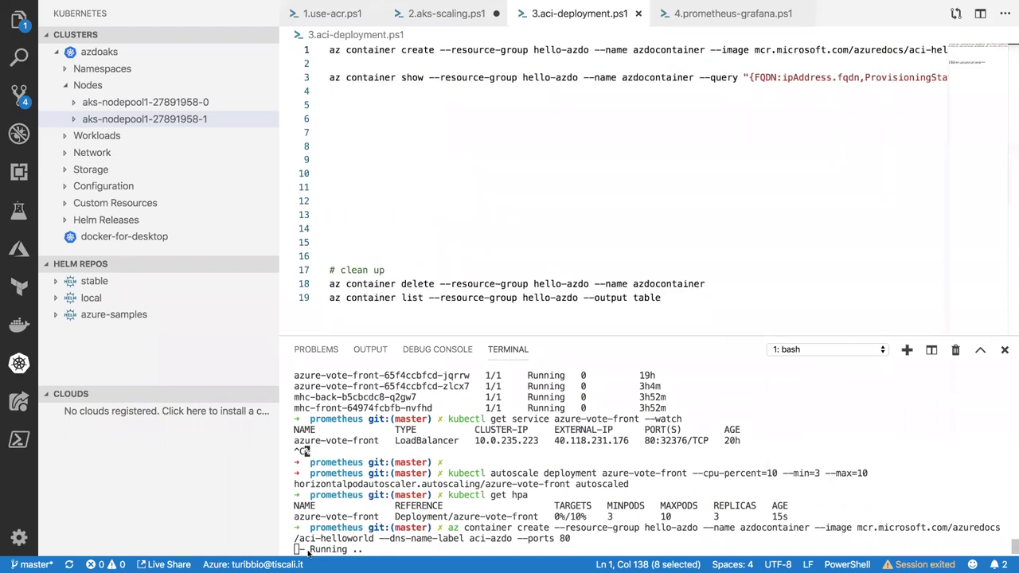
Run az container show and select the FQDN aci-azdo.westus.azurecontainer.io from its results
left_click(621, 146)
left_click(610, 49)
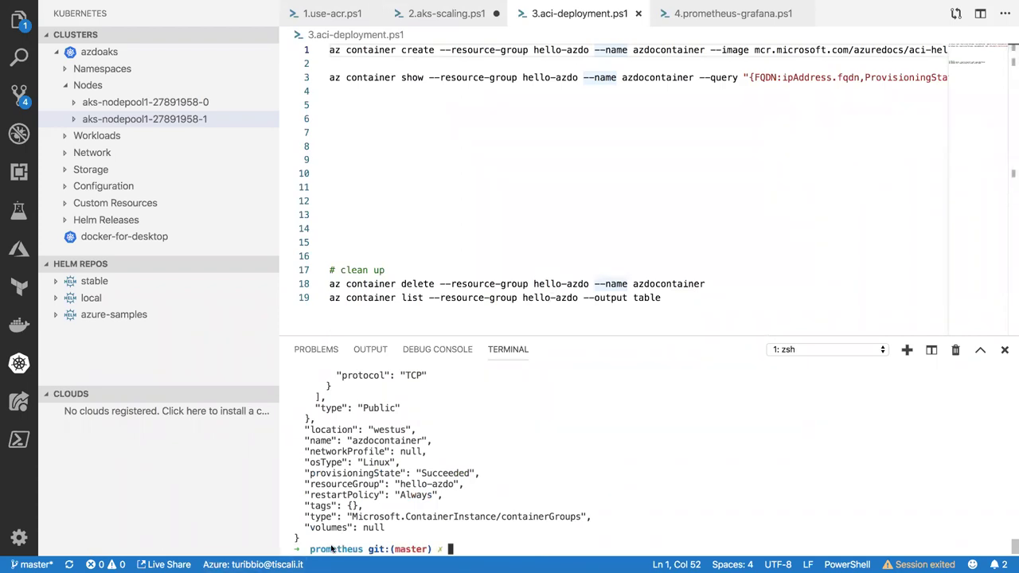
left_click_drag(336, 549, 325, 407)
left_click(400, 77)
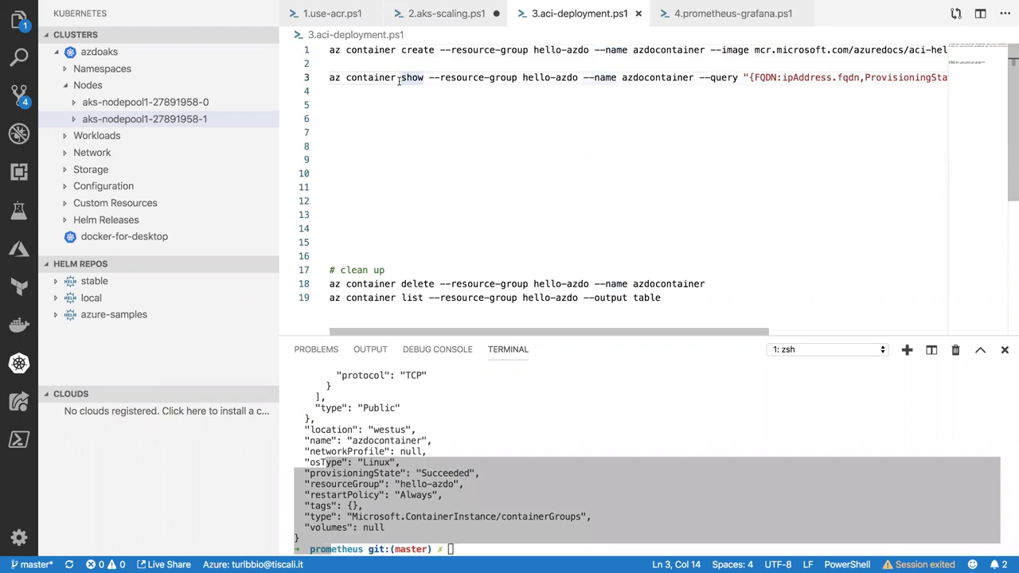
key("F8")
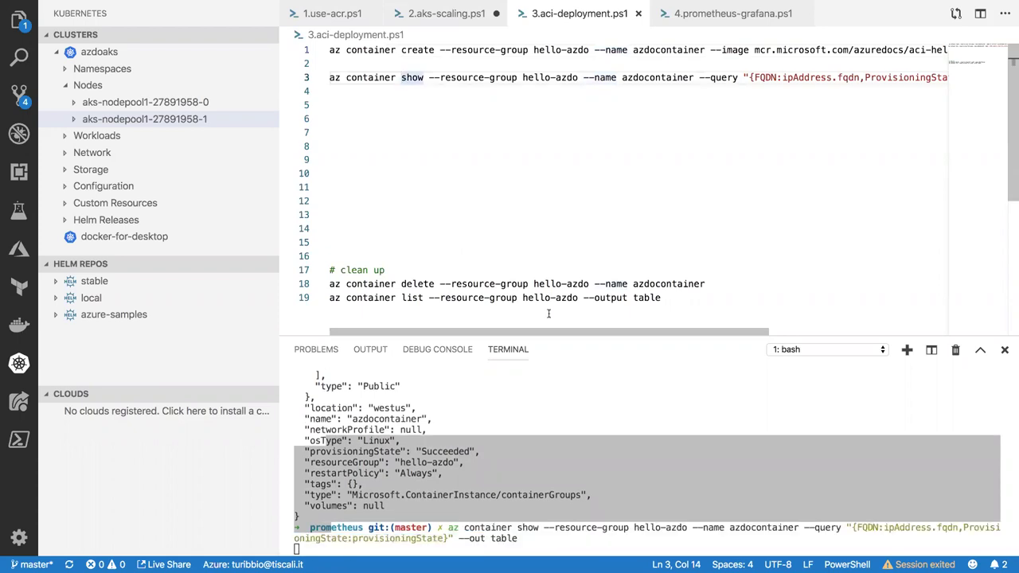
left_click_drag(473, 540, 294, 541)
key("ctrl+c")
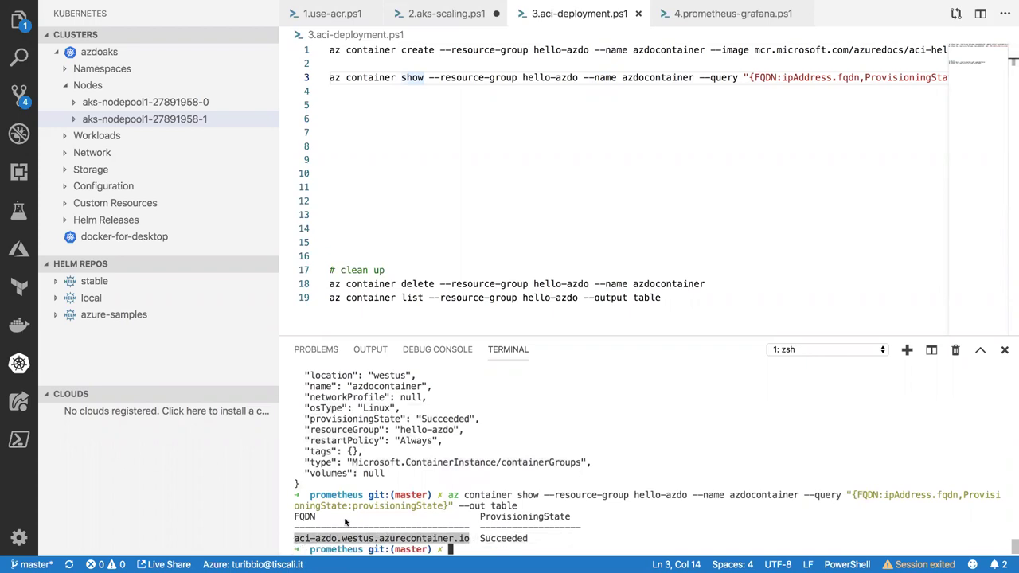
key("ctrl+Right")
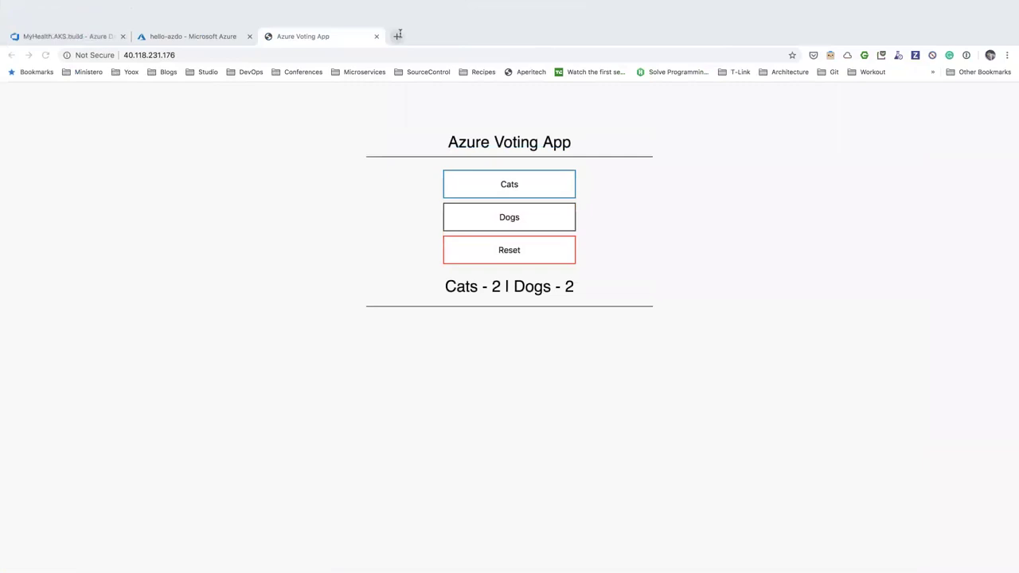
Paste the copied FQDN aci-azdo.westus.azurecontainer.io into the voting app tab's address bar and load it
left_click(350, 32)
key("ctrl+v")
key("Return")
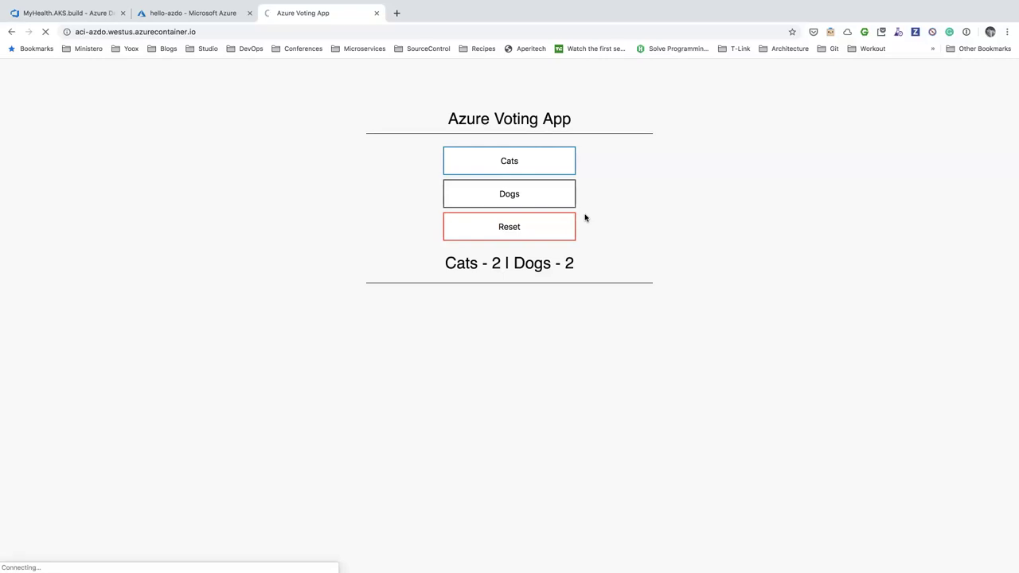
key("ctrl+Left")
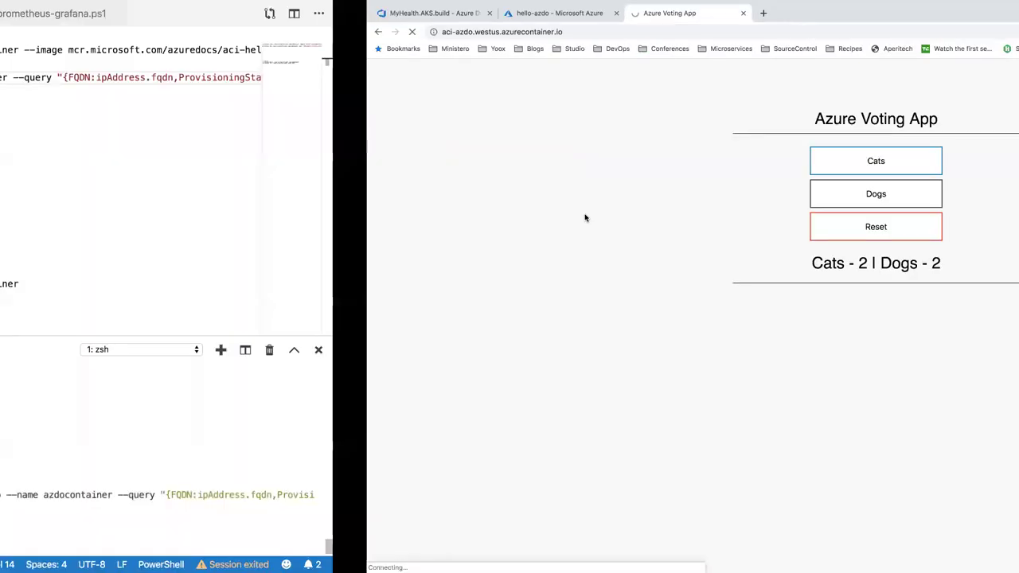
Open the container's FQDN in a new tab and close the Azure Voting App tab
key("ctrl+Right")
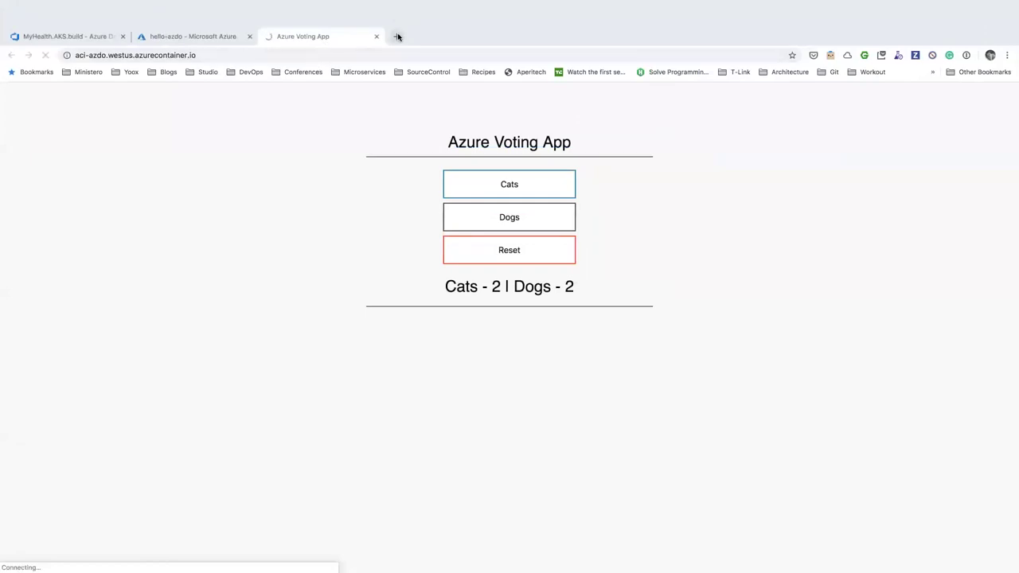
key("super+t")
key("super+v")
key("Return")
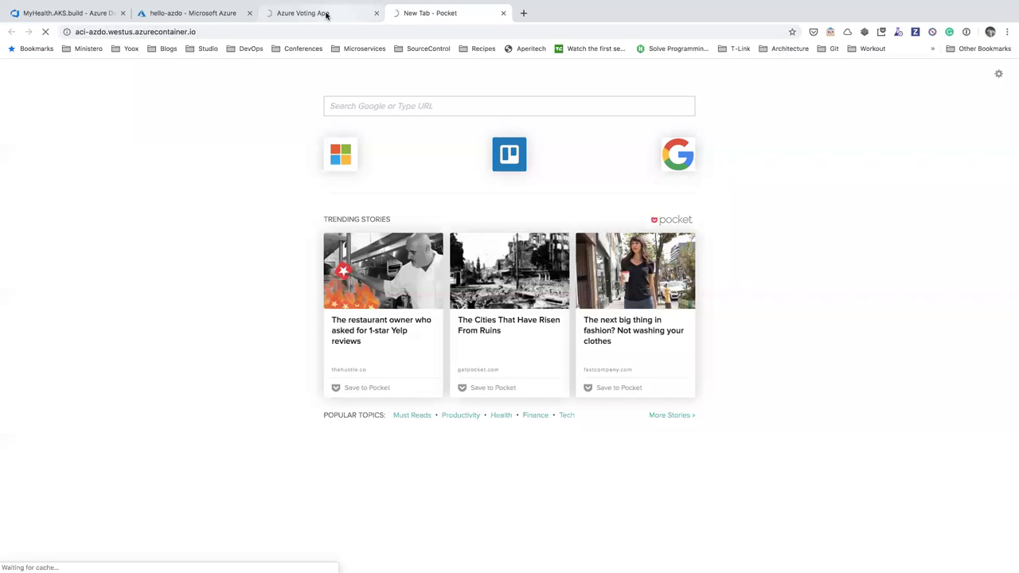
left_click(326, 14)
left_click(375, 13)
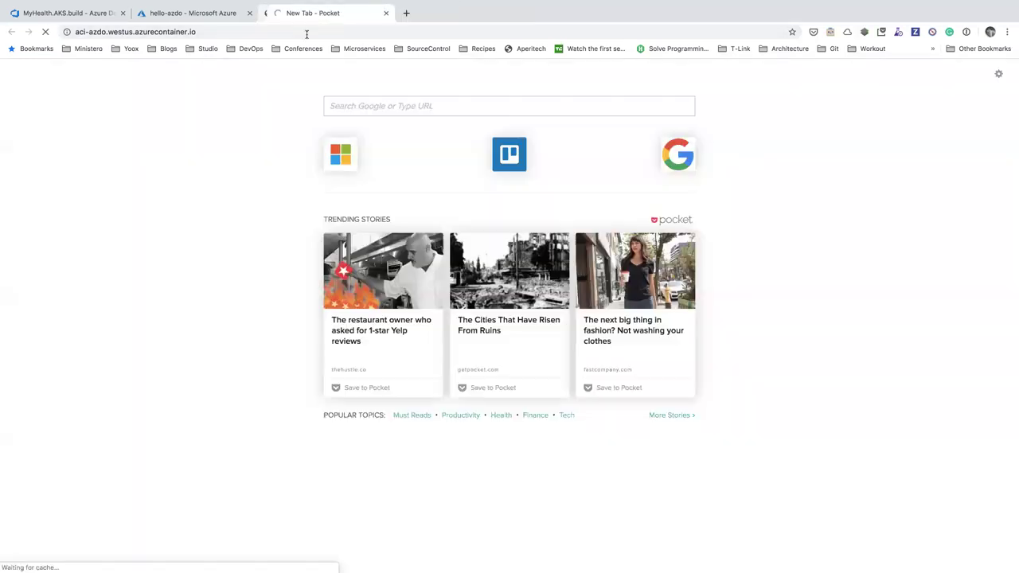
Confirm the Welcome to Azure Container Instances! page loaded, then return to the editor
left_click(317, 29)
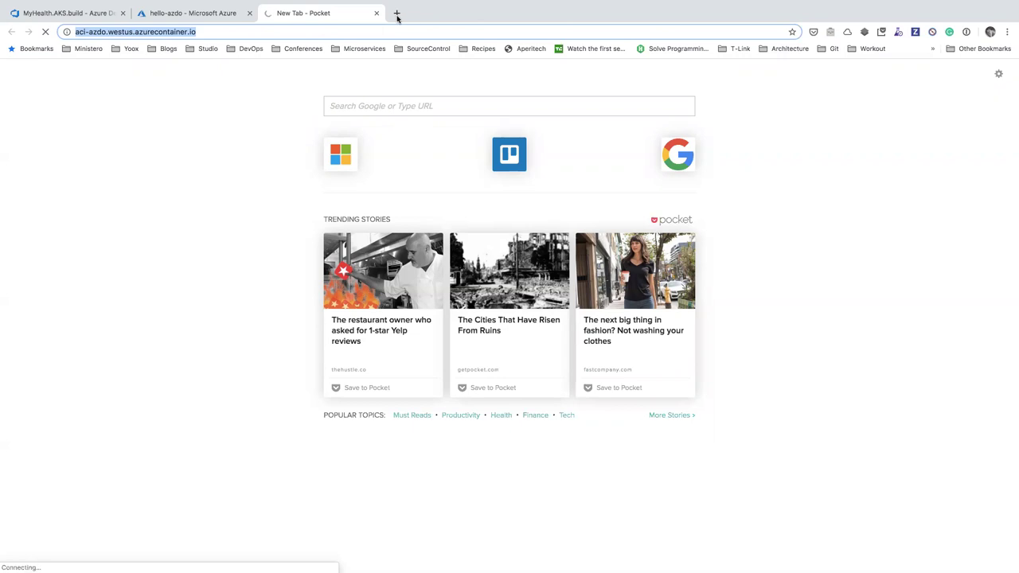
left_click(469, 16)
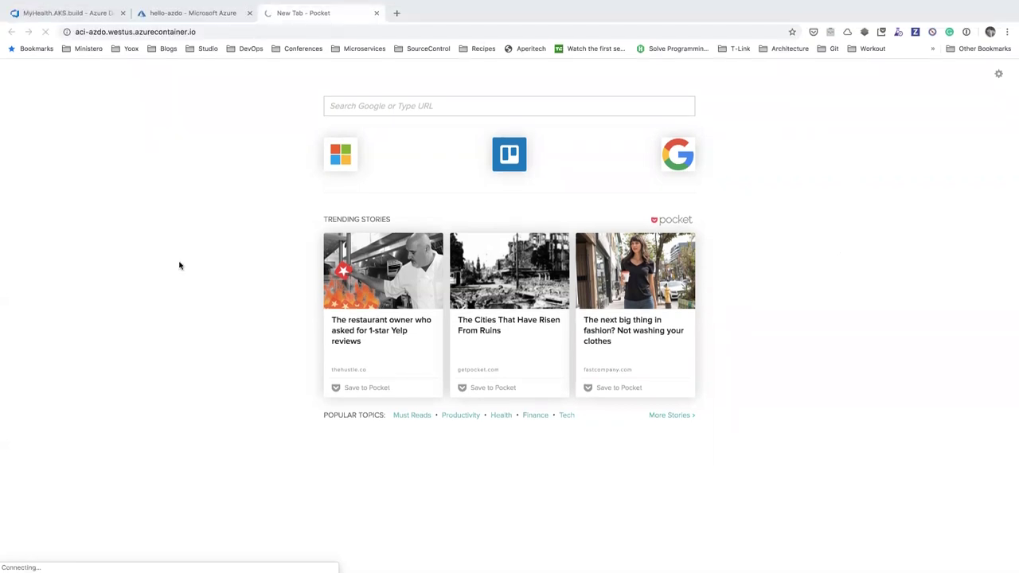
left_click(223, 32)
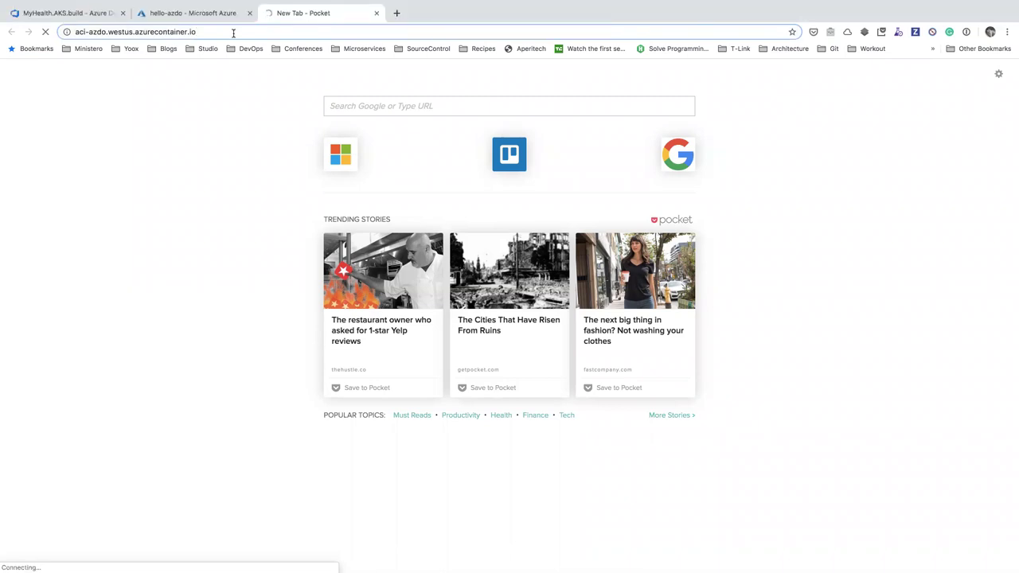
key("ctrl+Left")
key("ctrl+Right")
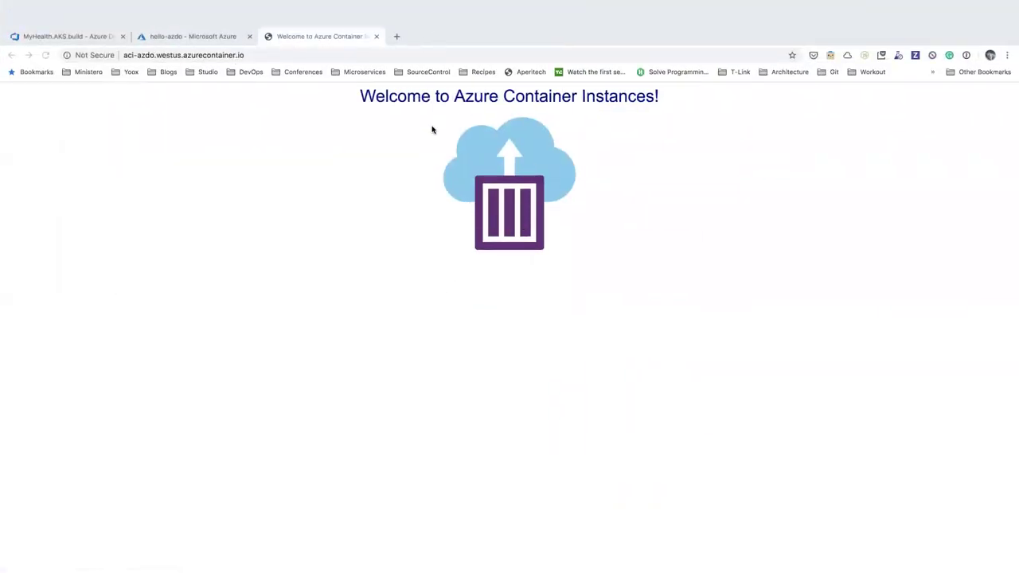
key("ctrl+Left")
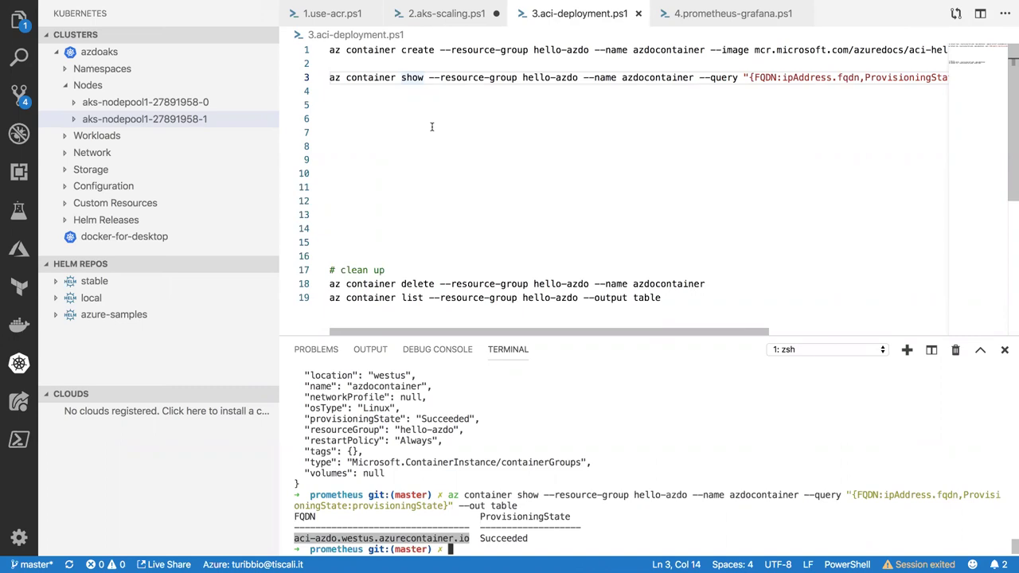
Show the 4.prometheus-grafana.ps1 script, then open an empty new tab in Chrome
left_click(764, 15)
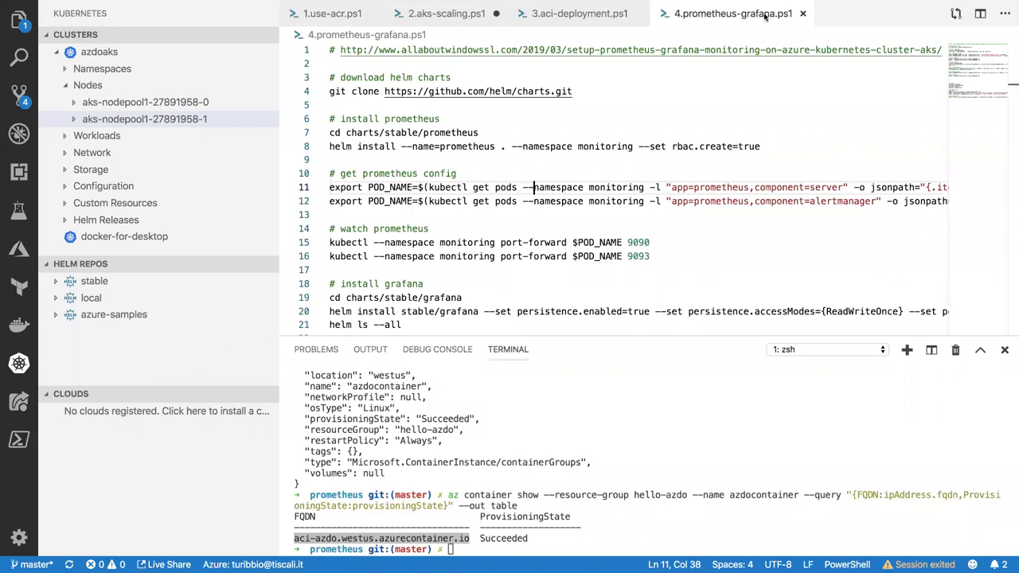
key("ctrl+Right")
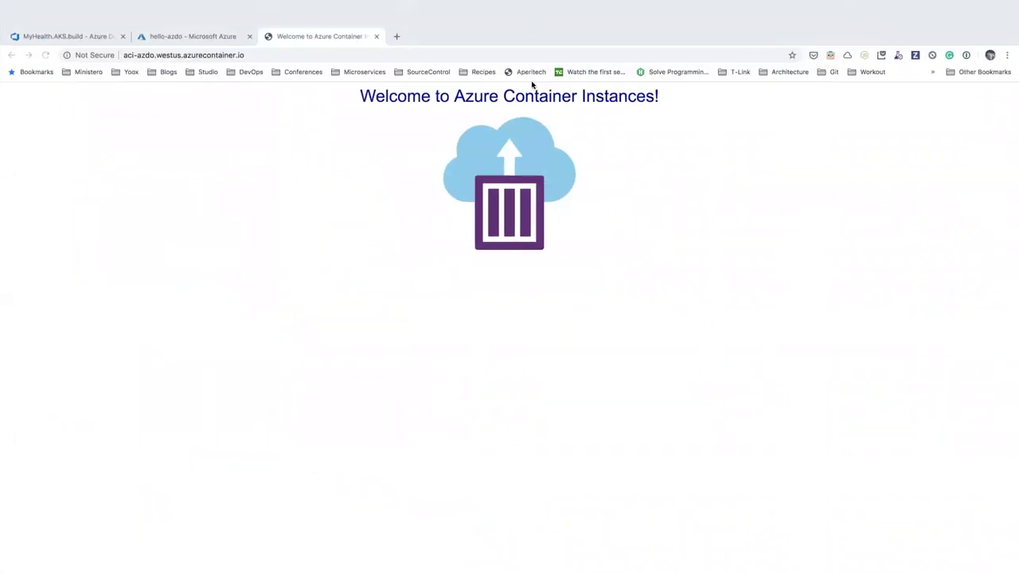
left_click(397, 36)
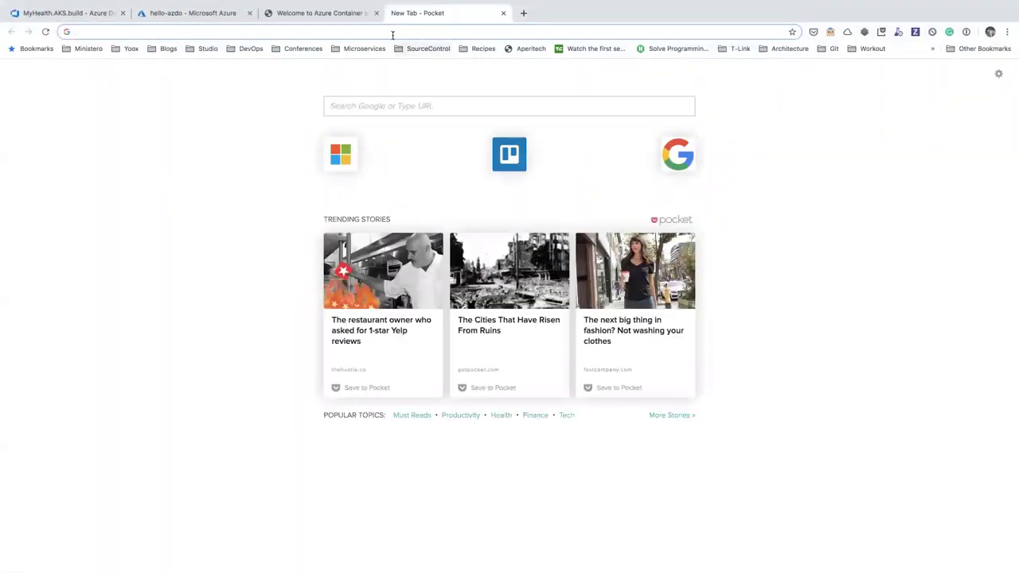
Search Google for 'dashboard grafana prometheus kubernetes', correcting the 'prometheux' typo
type("dah")
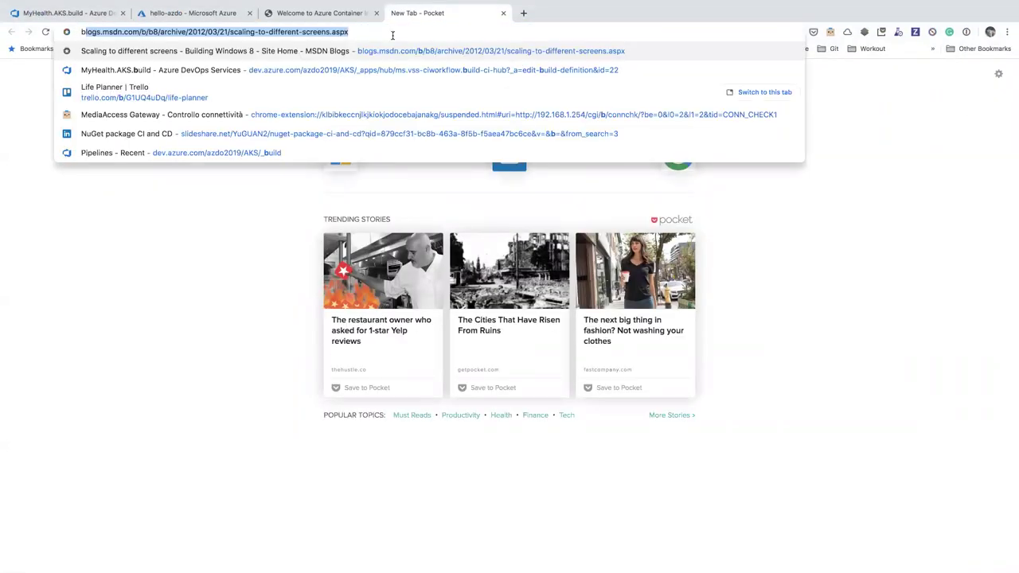
key("BackSpace")
key("BackSpace")
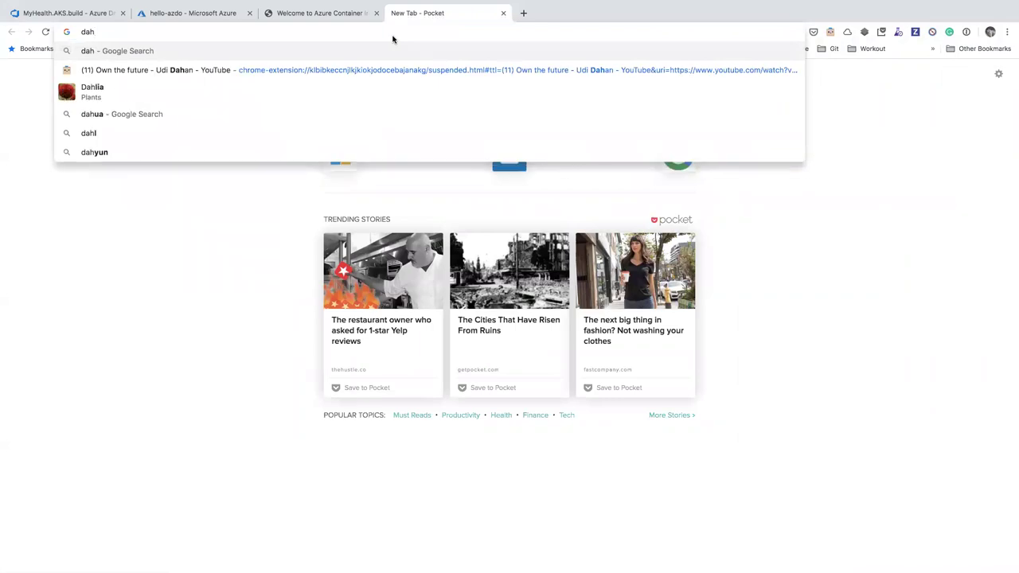
type("ashboar")
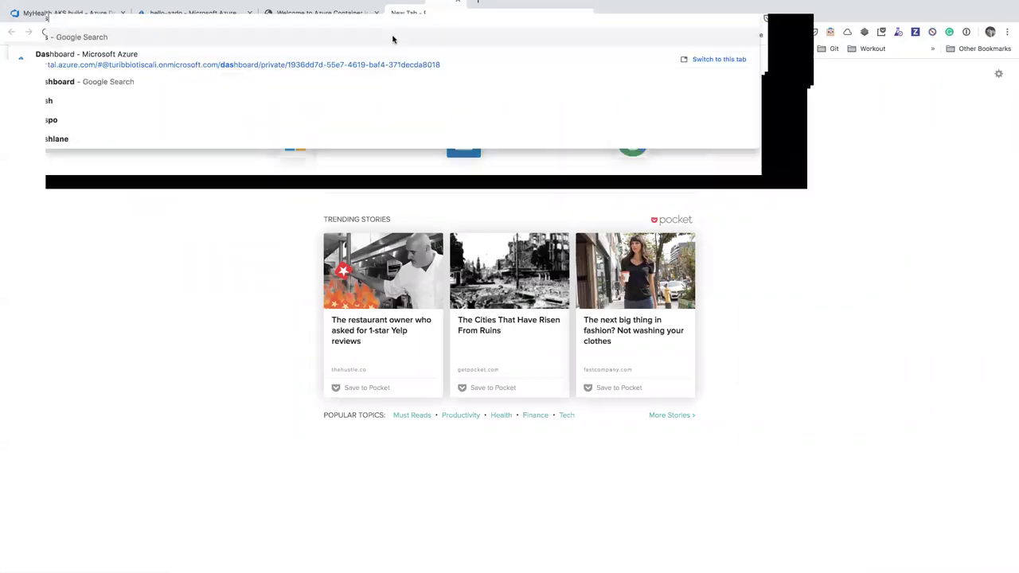
type("d gr")
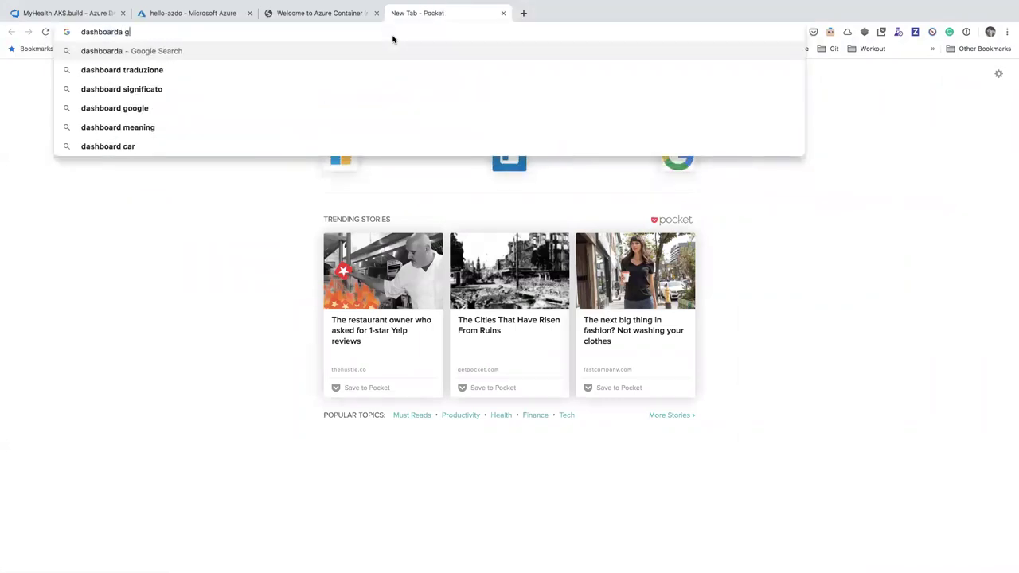
type("afana")
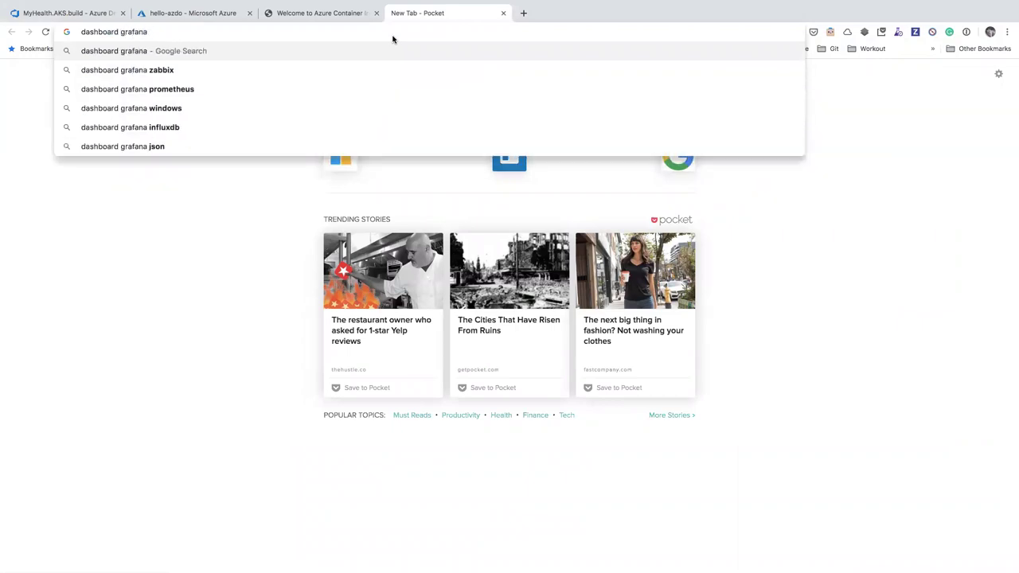
key("Down")
key("Down")
key("BackSpace")
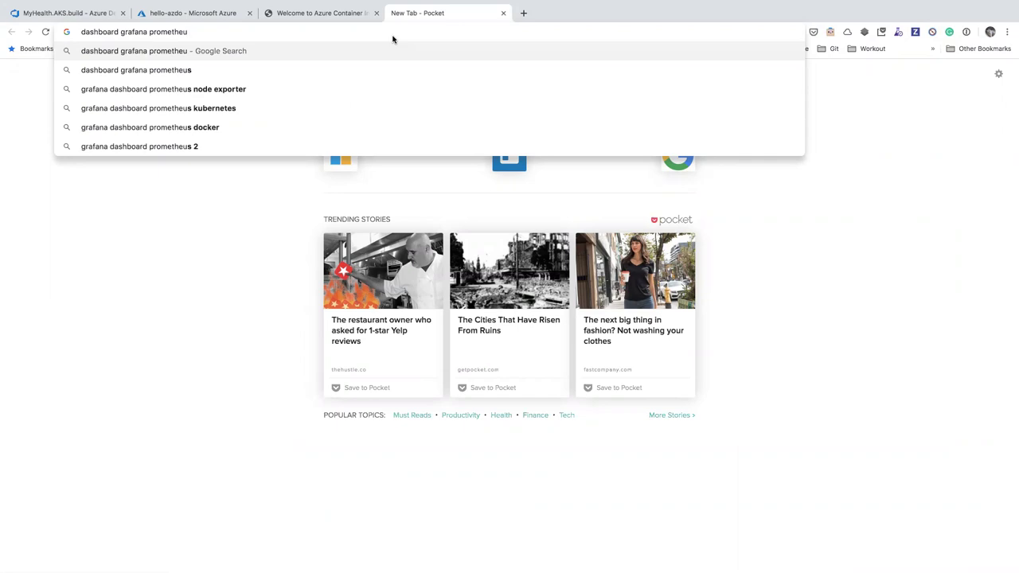
type("x")
key("Return")
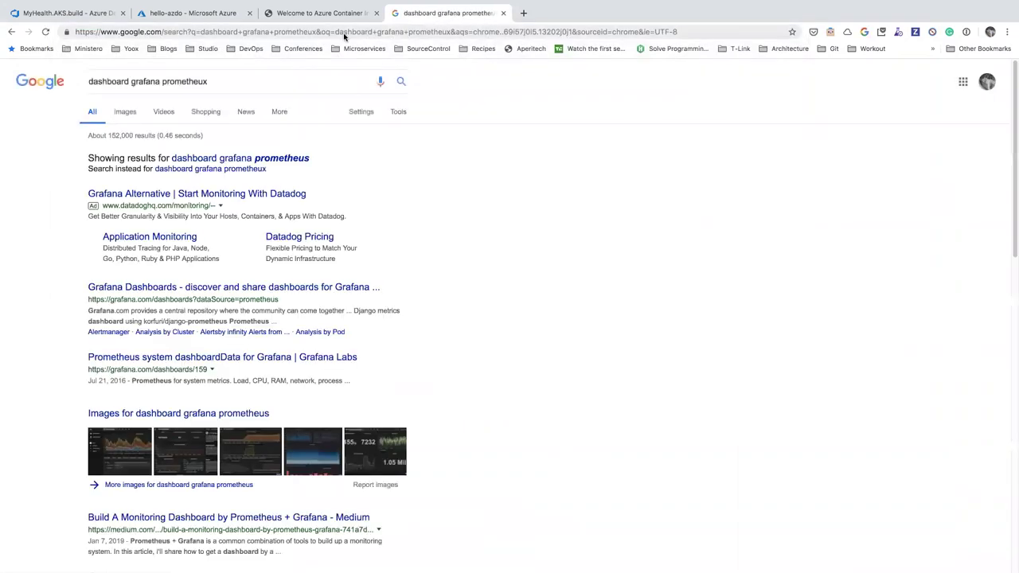
left_click(278, 78)
key("BackSpace")
key("BackSpace")
type("s k")
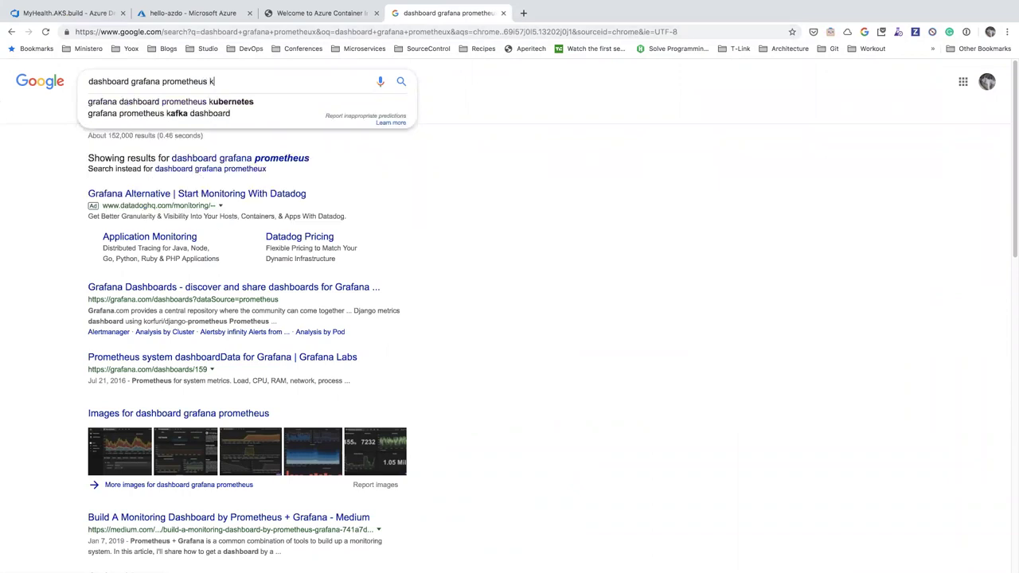
type("ubernetes")
key("Return")
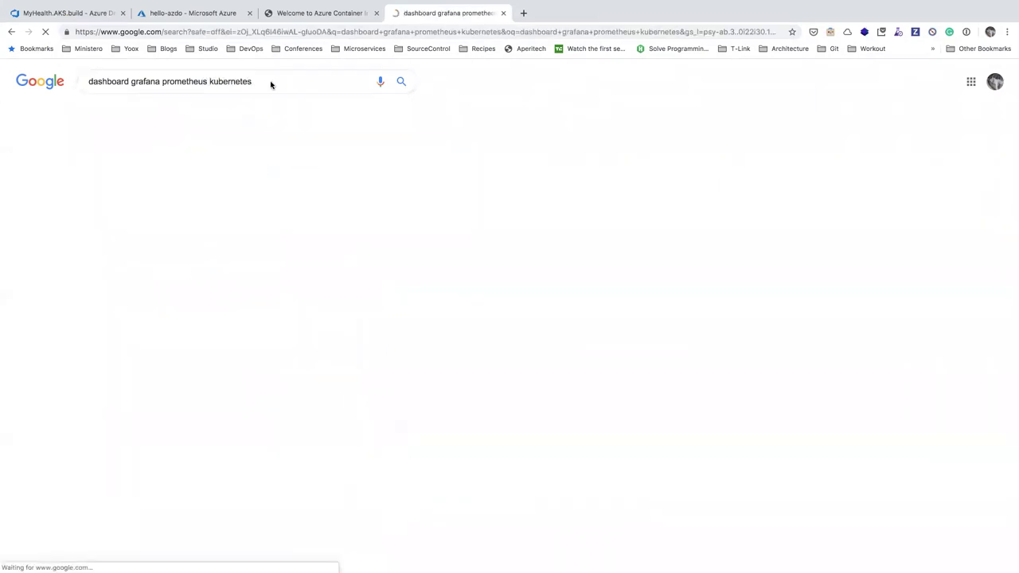
Preview the Giant Swarm Prometheus Grafana dashboard in Google Images, then return to VS Code
left_click(125, 111)
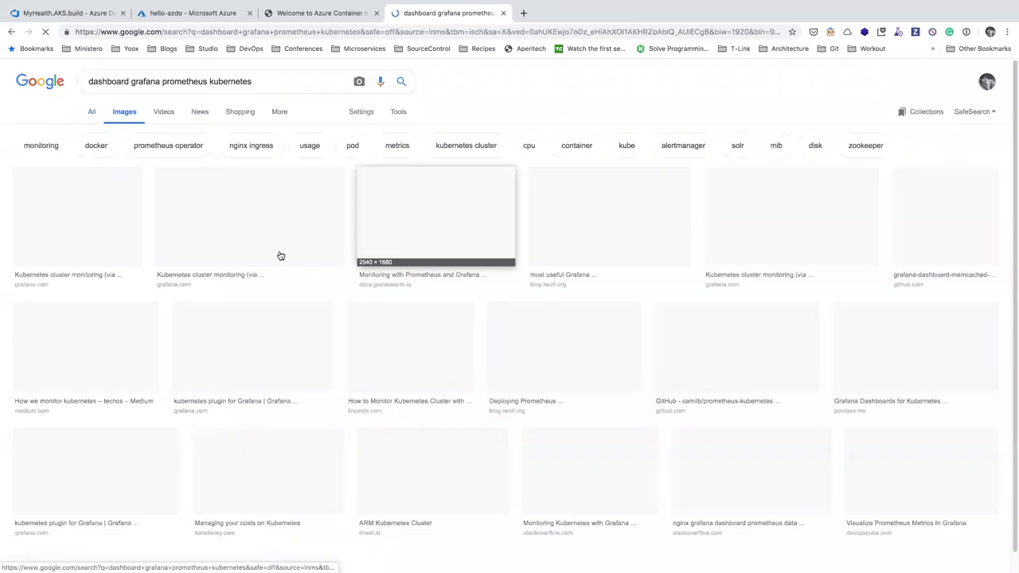
left_click(280, 256)
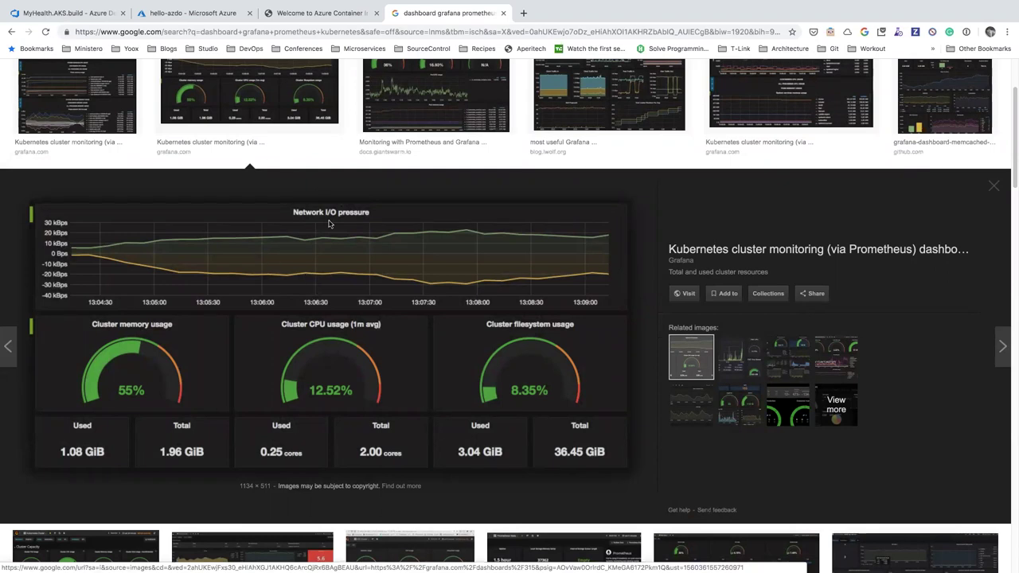
left_click(377, 137)
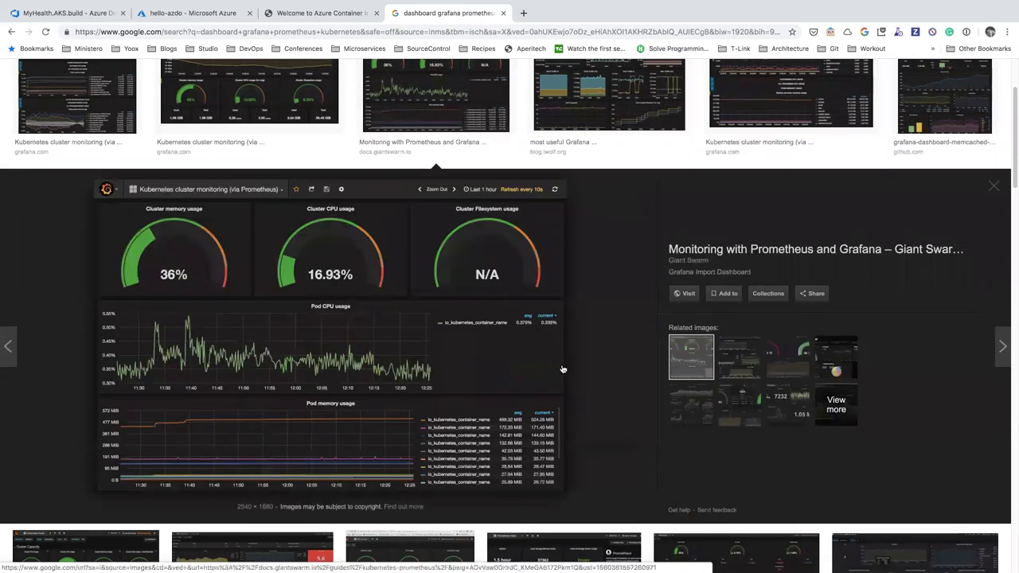
scroll(255, 398, "down", 1)
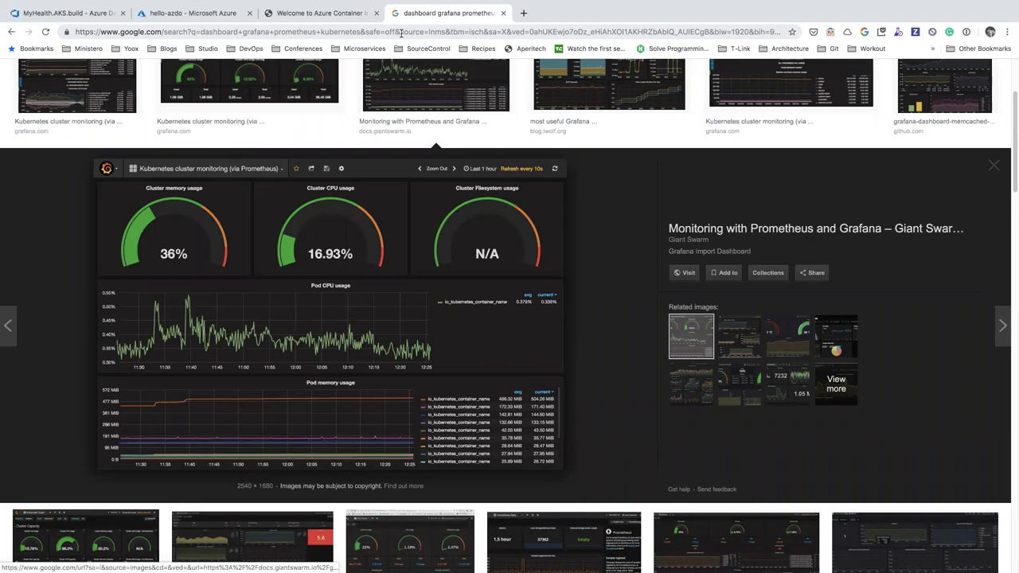
key("ctrl+Left")
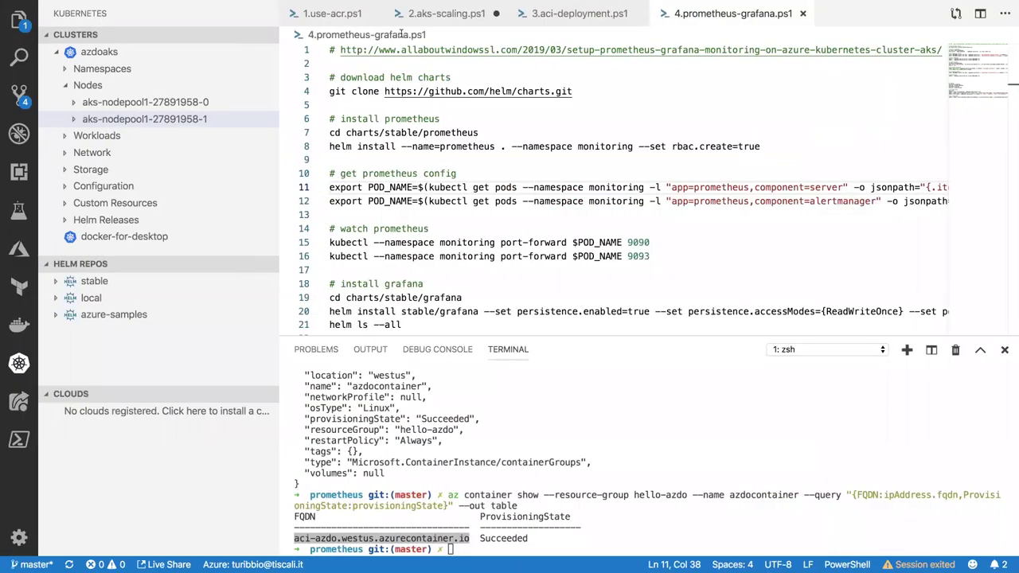
Inspect the helm prometheus command on line 8 and open the first node's metrics-server pod YAML
double_click(341, 146)
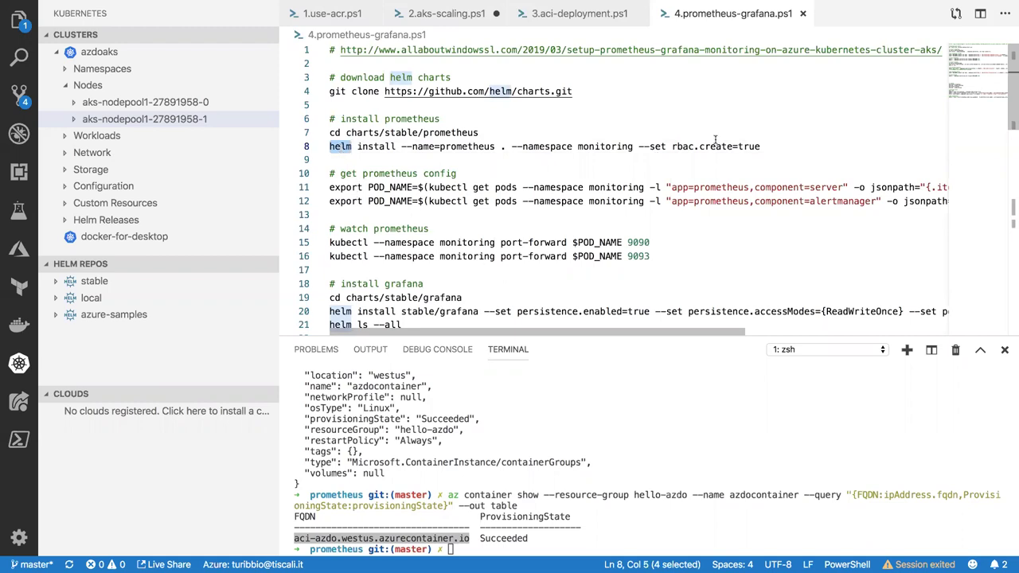
double_click(464, 148)
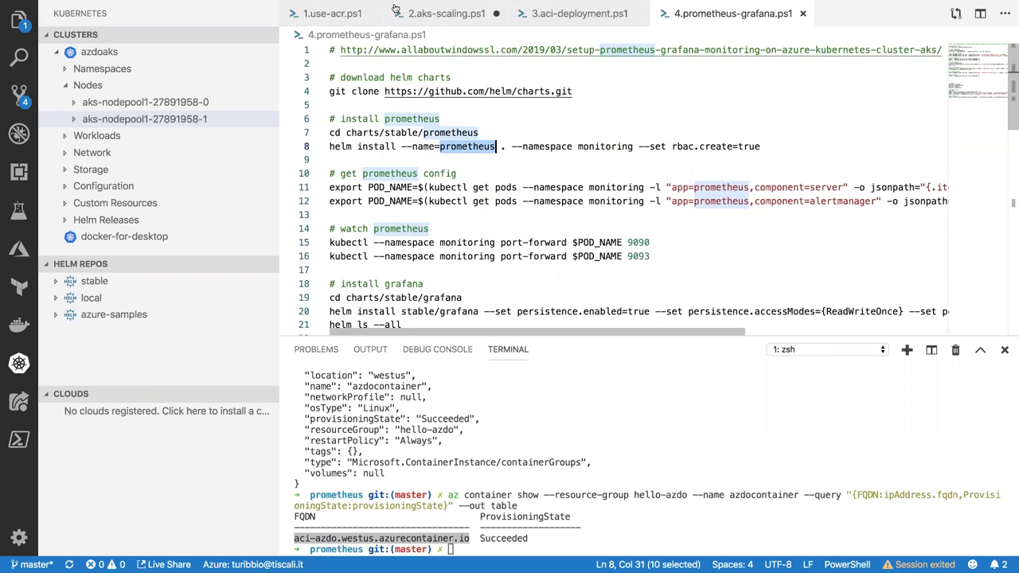
left_click(74, 104)
scroll(144, 182, "down", 3)
left_click(143, 182)
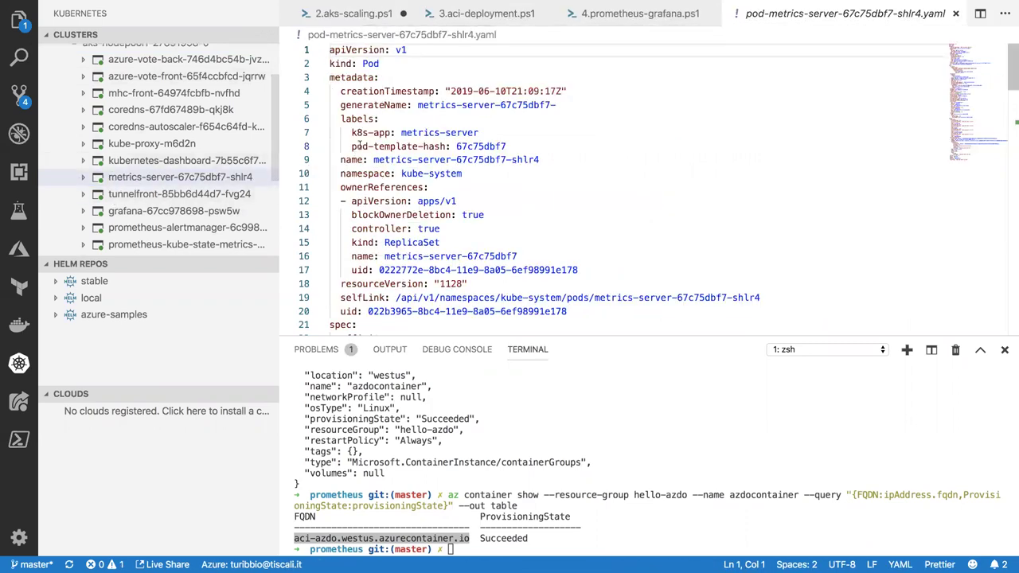
left_click(627, 21)
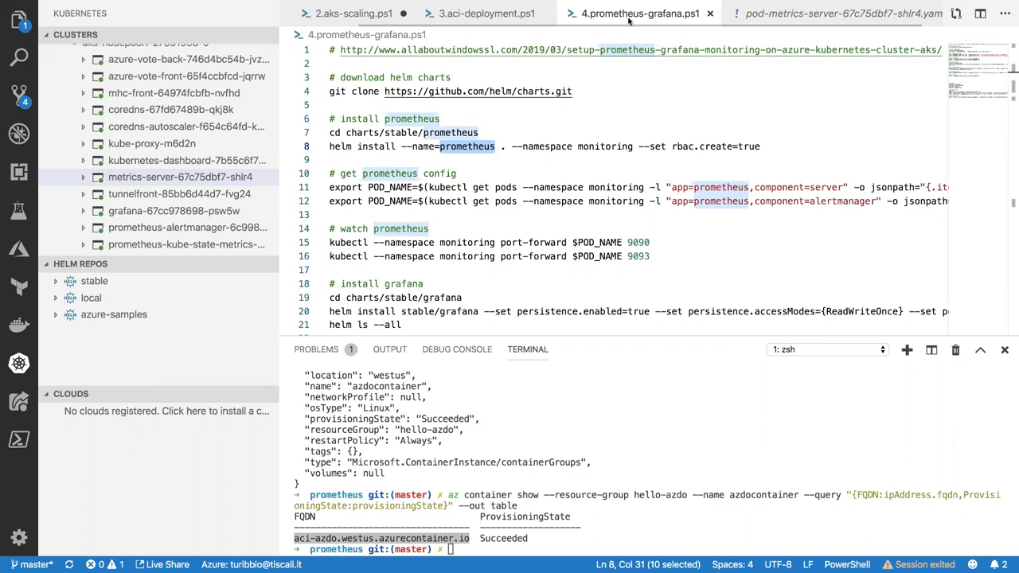
key("ctrl+Right")
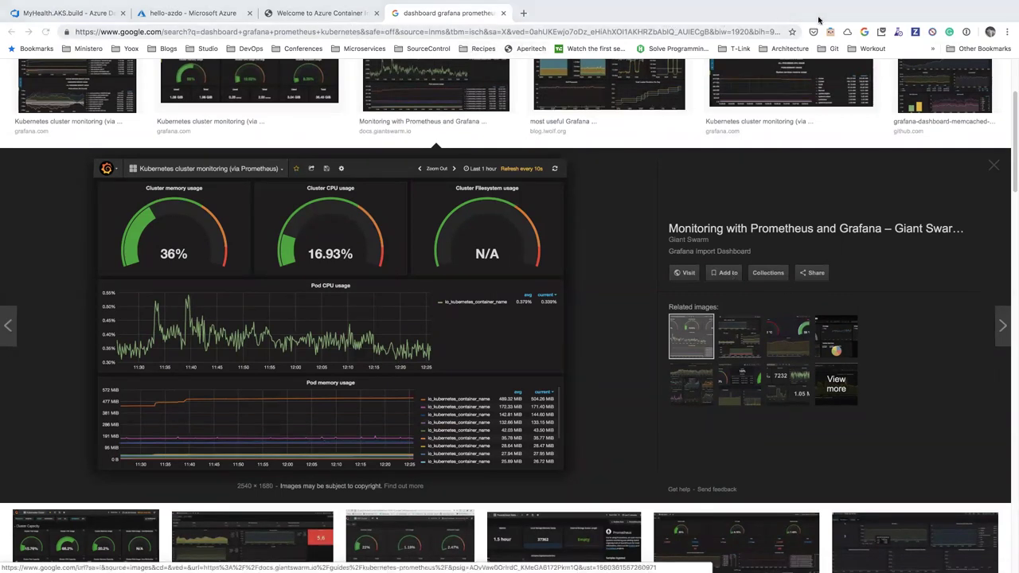
In a new tab, search Google for 'grafana dashboard' and open the grafana.com Dashboards catalogue
left_click(522, 15)
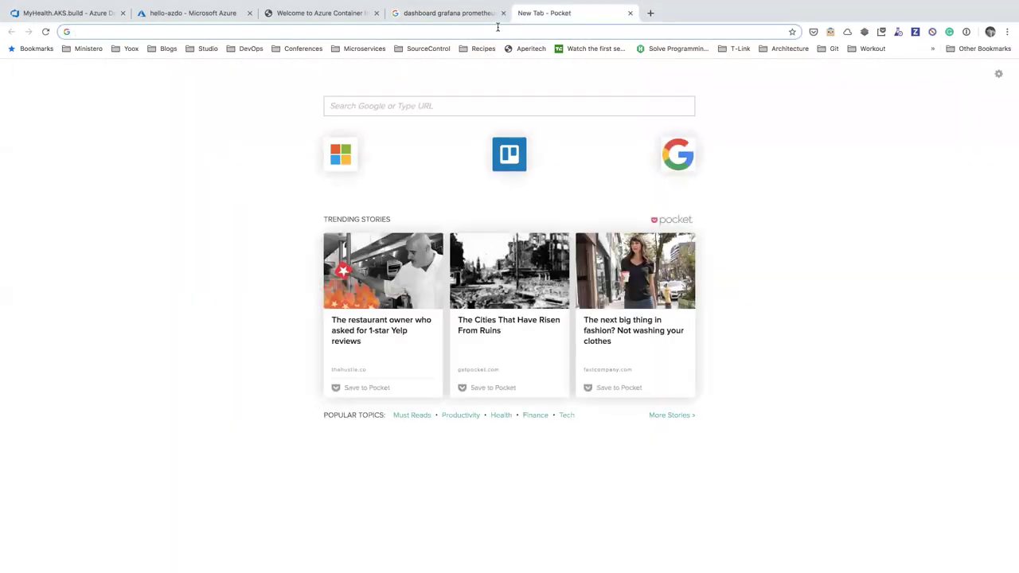
type("d")
key("BackSpace")
key("BackSpace")
type("r")
key("BackSpace")
type("re")
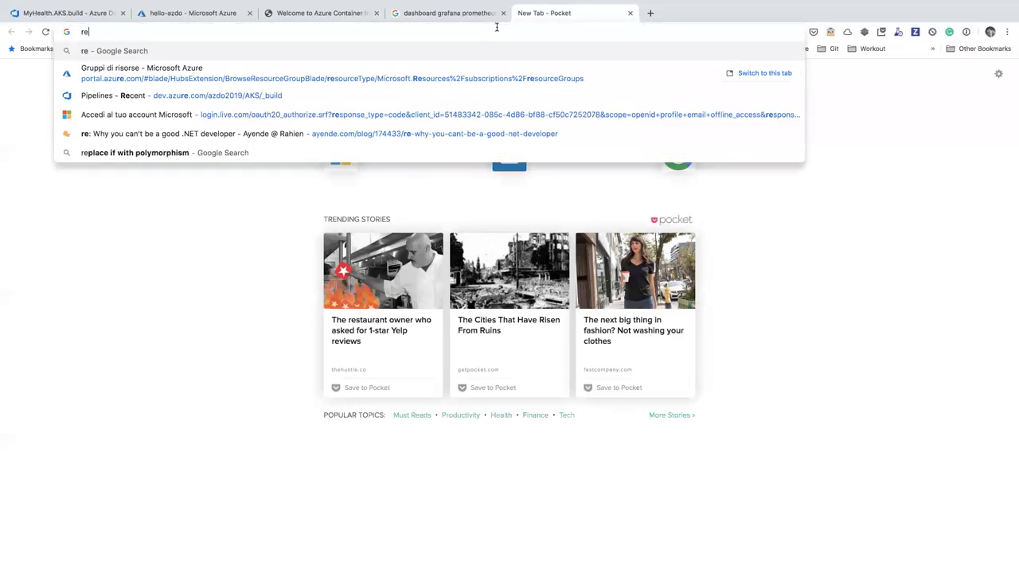
key("BackSpace")
key("BackSpace")
type("grafana")
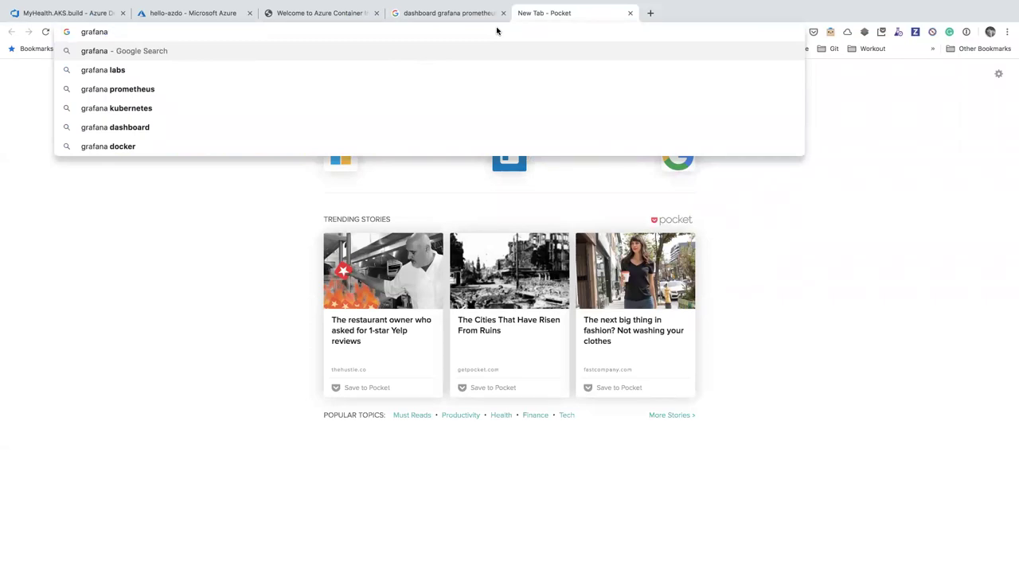
type("dash")
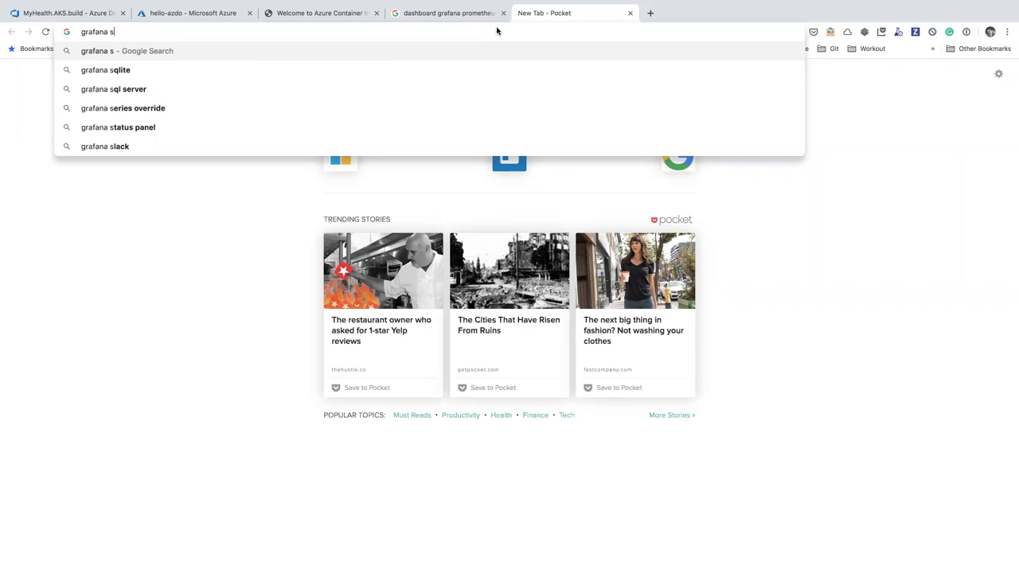
type("board")
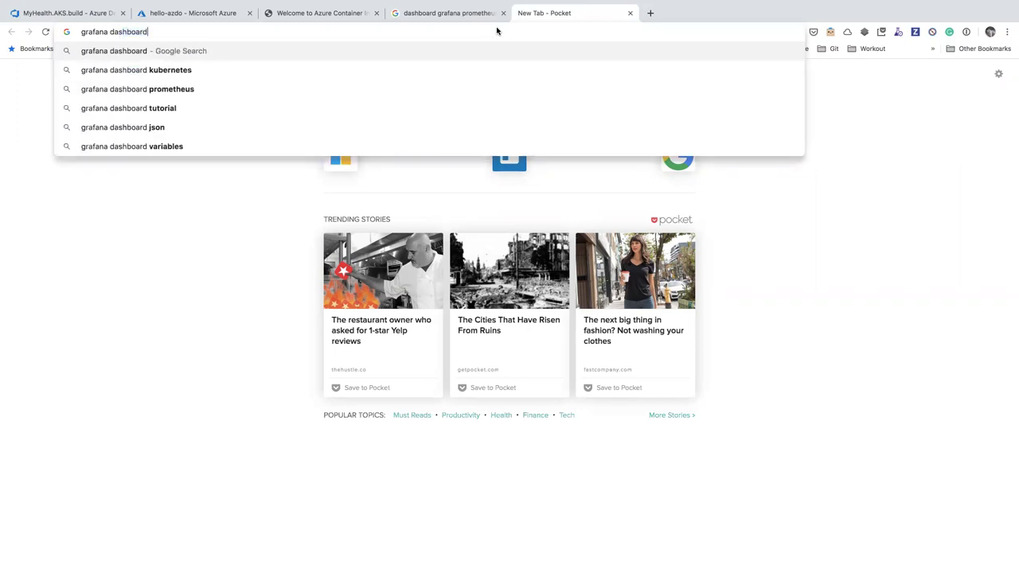
key("Return")
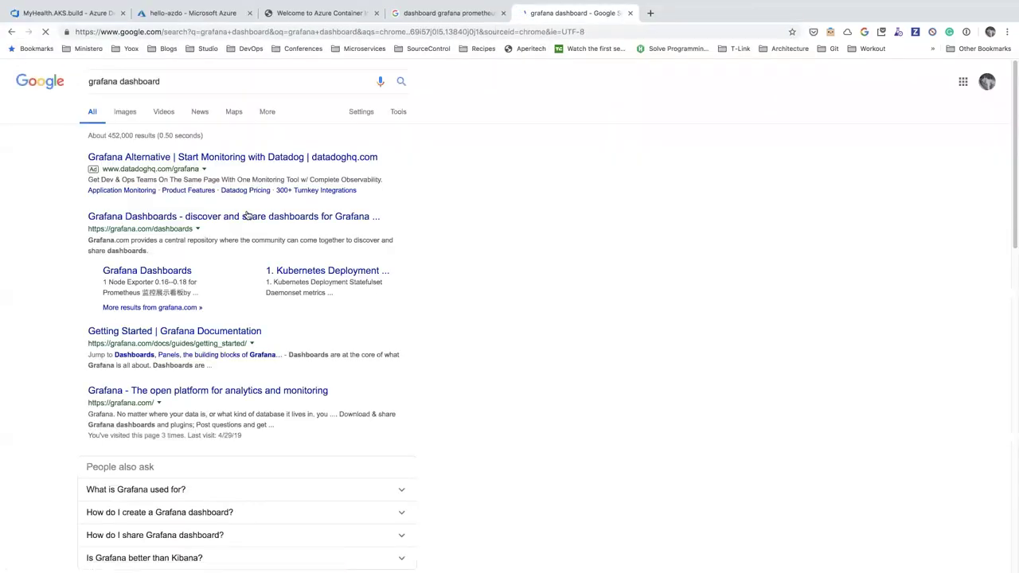
left_click(163, 220)
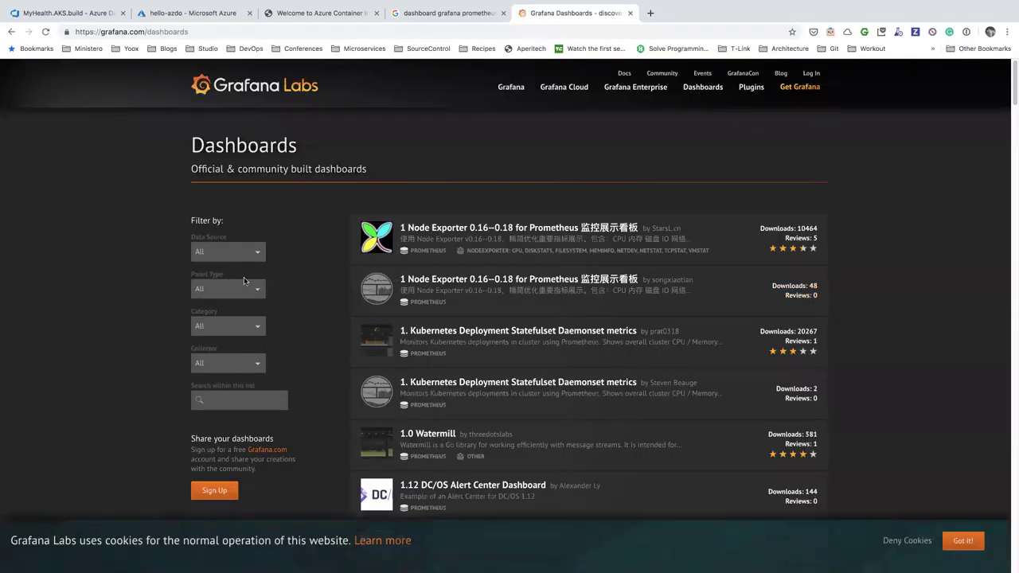
left_click(232, 403)
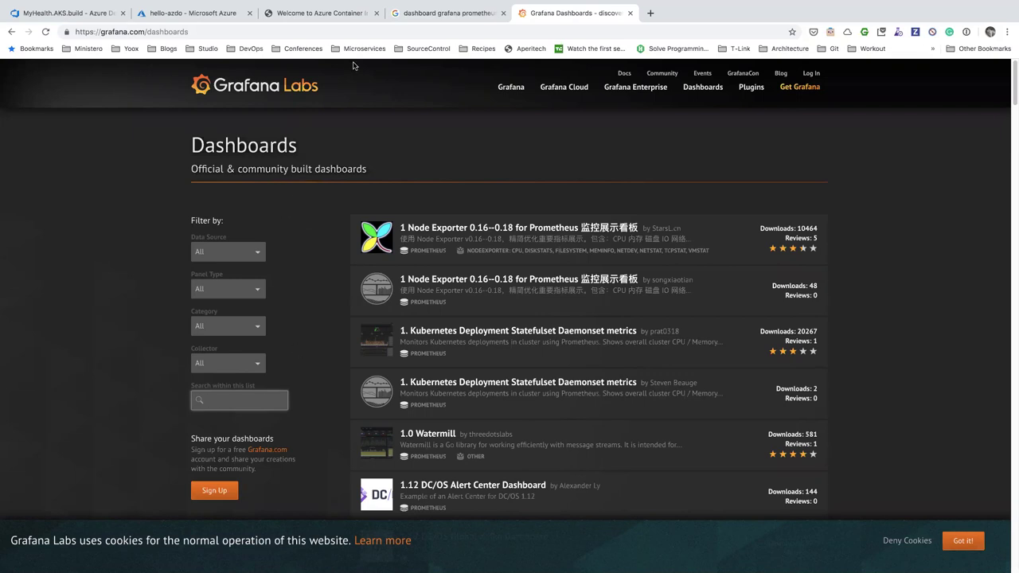
Filter dashboards by 'cluster', open Kubernetes Deployment Statefulset Daemonset metrics (8588), and view its screenshot
type("clust")
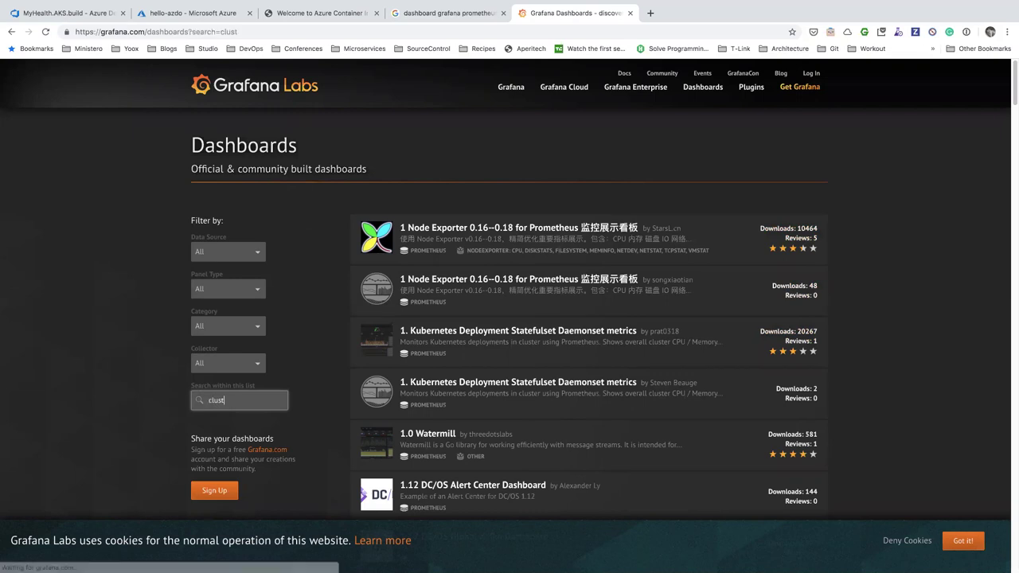
type("er")
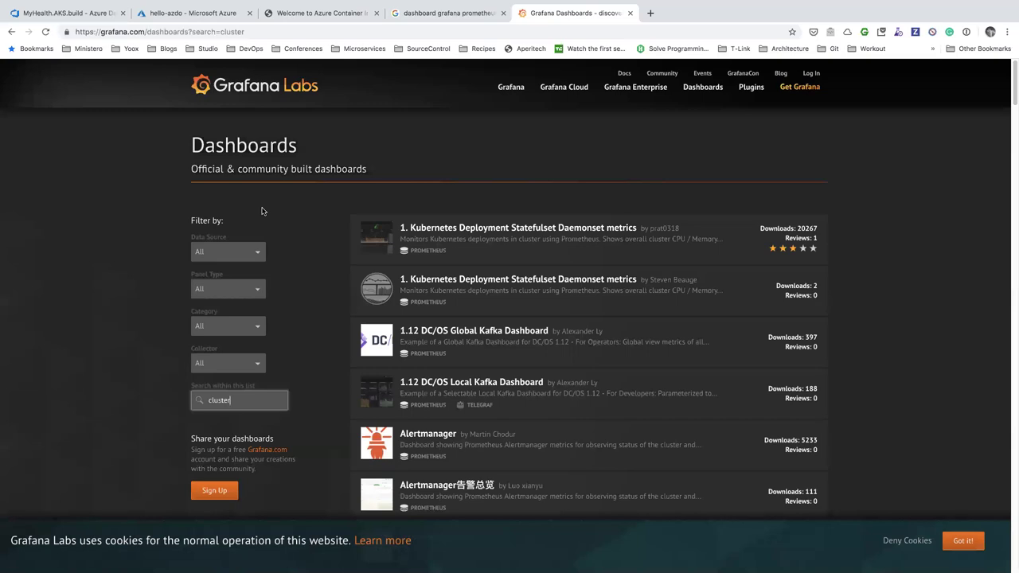
left_click(518, 228)
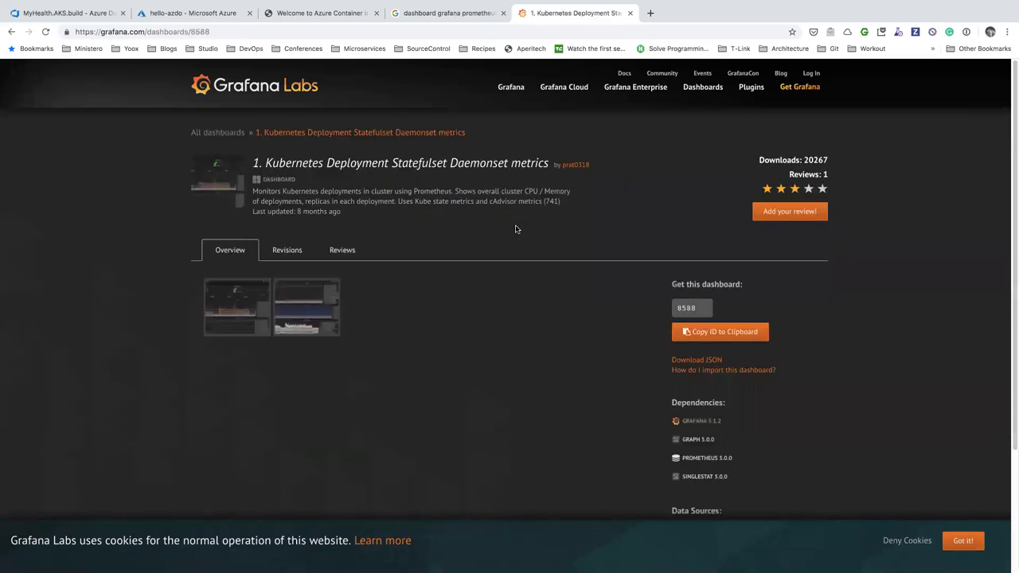
left_click(227, 297)
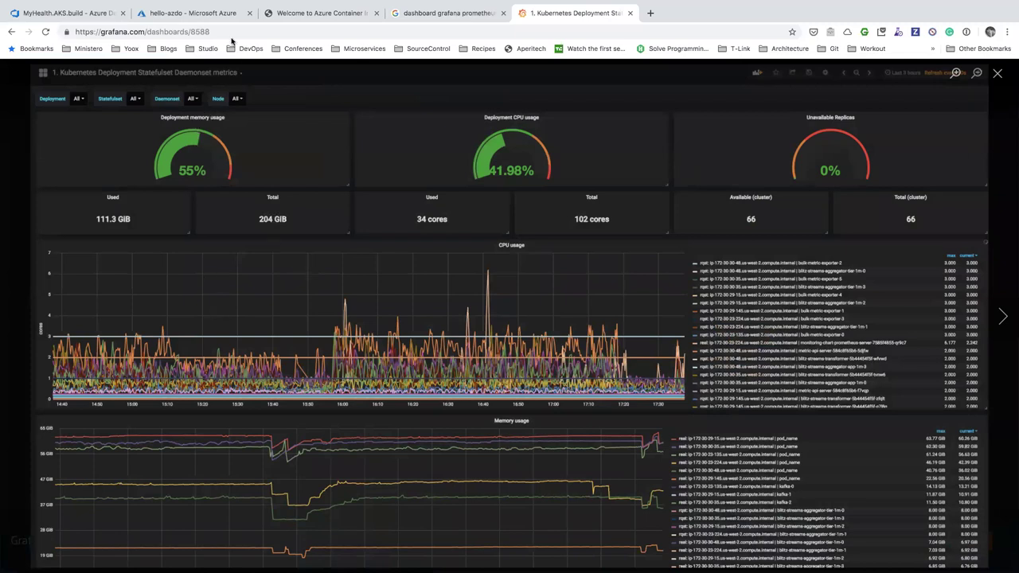
left_click(998, 73)
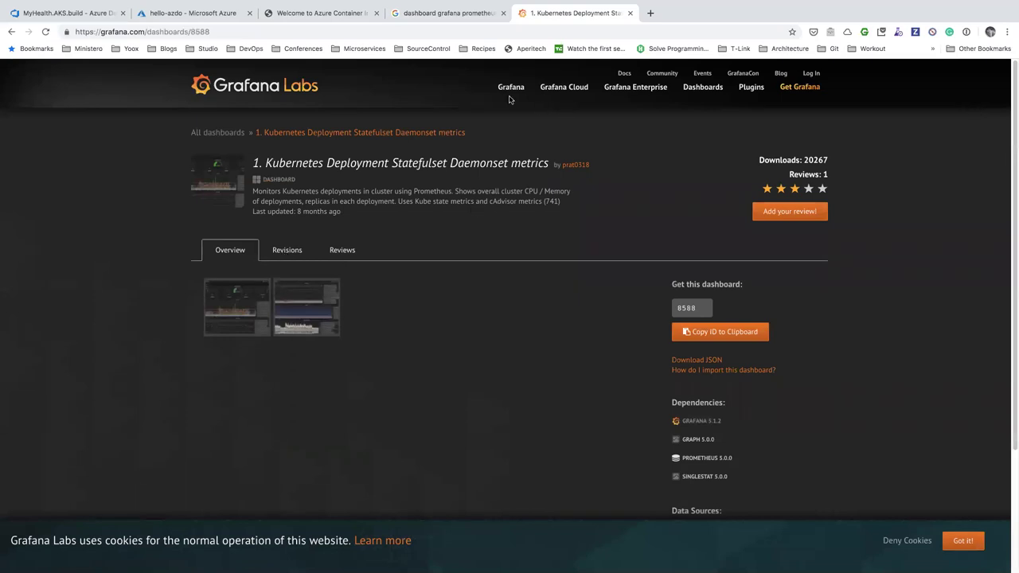
Select the dashboard page's URL, then return to the VS Code desktop
left_click(248, 31)
left_click(249, 32)
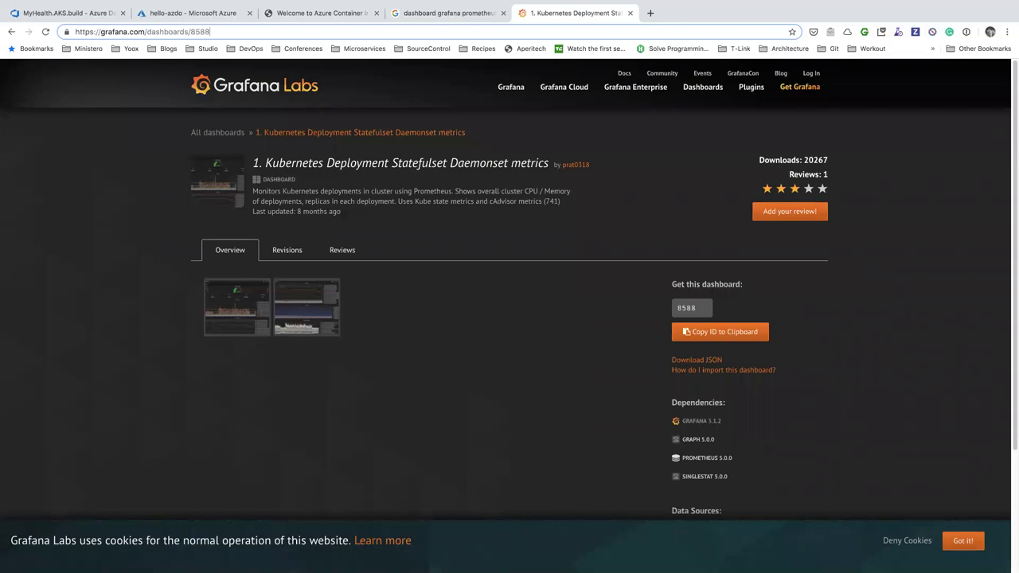
key("ctrl+Right")
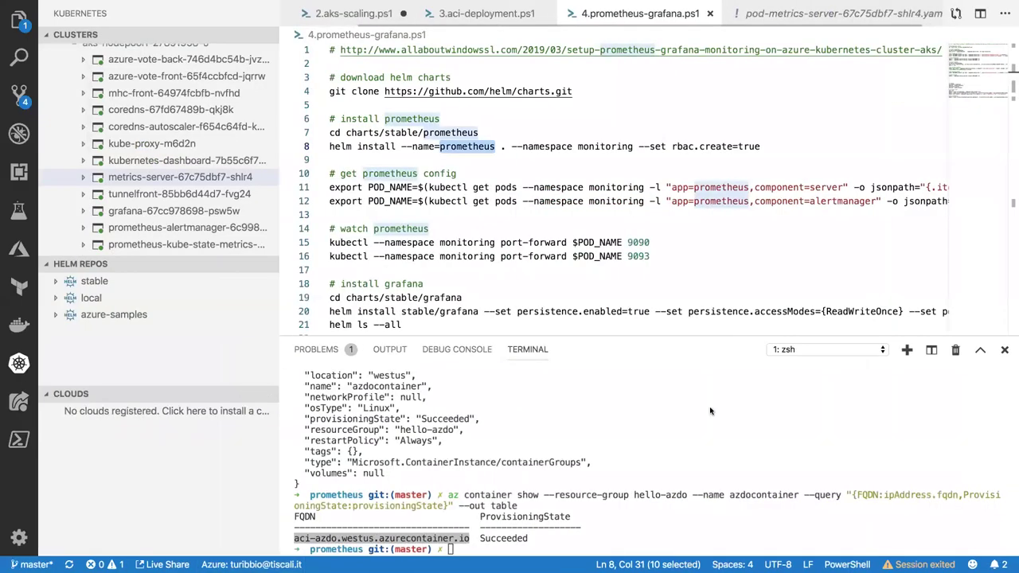
Run the script's Grafana export (line 28) and port-forward on 3000 (line 31), then return to Chrome
scroll(596, 216, "down", 15)
scroll(589, 231, "up", 4)
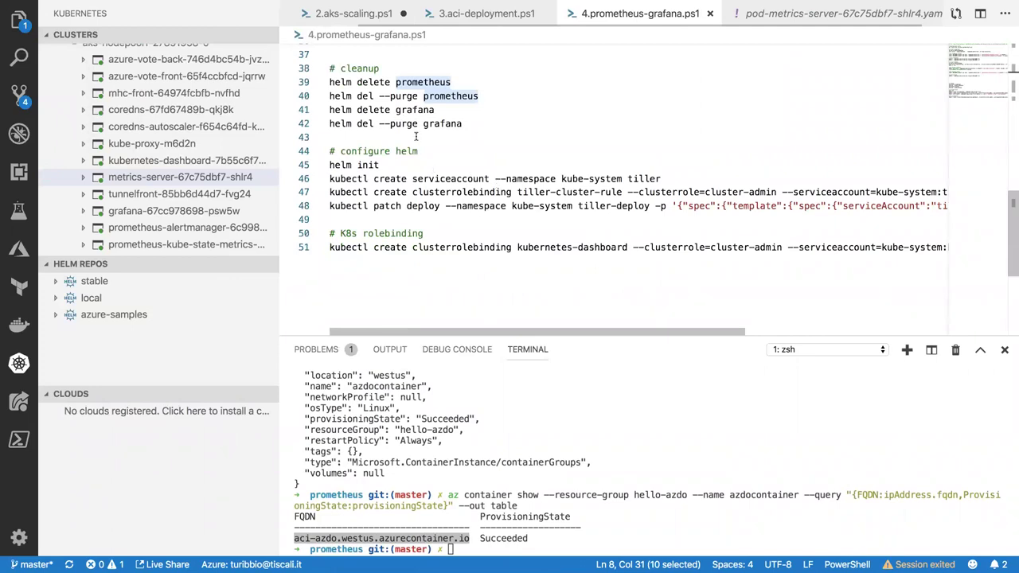
scroll(414, 159, "up", 1)
scroll(414, 166, "up", 8)
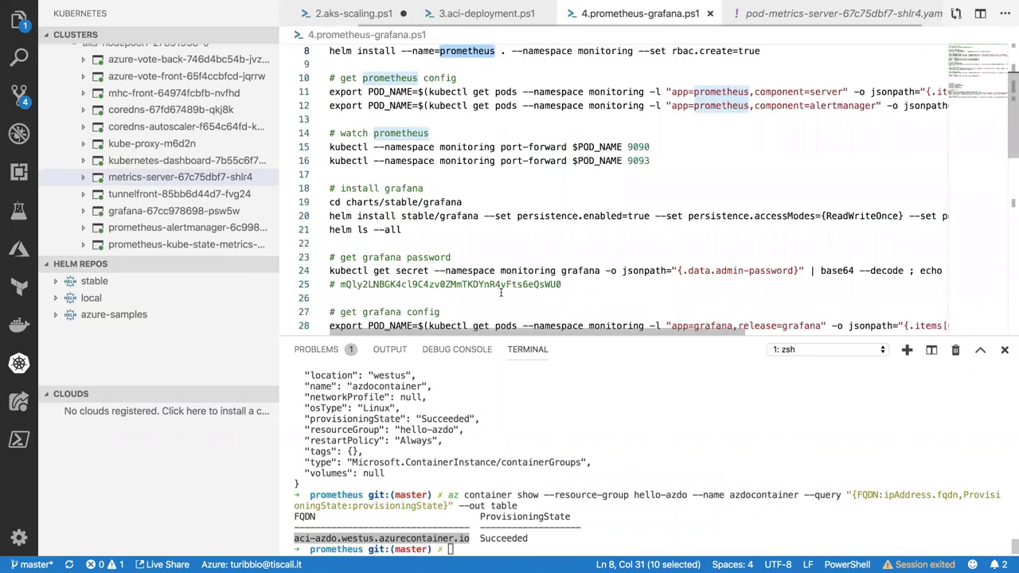
scroll(382, 286, "down", 1)
scroll(479, 249, "down", 2)
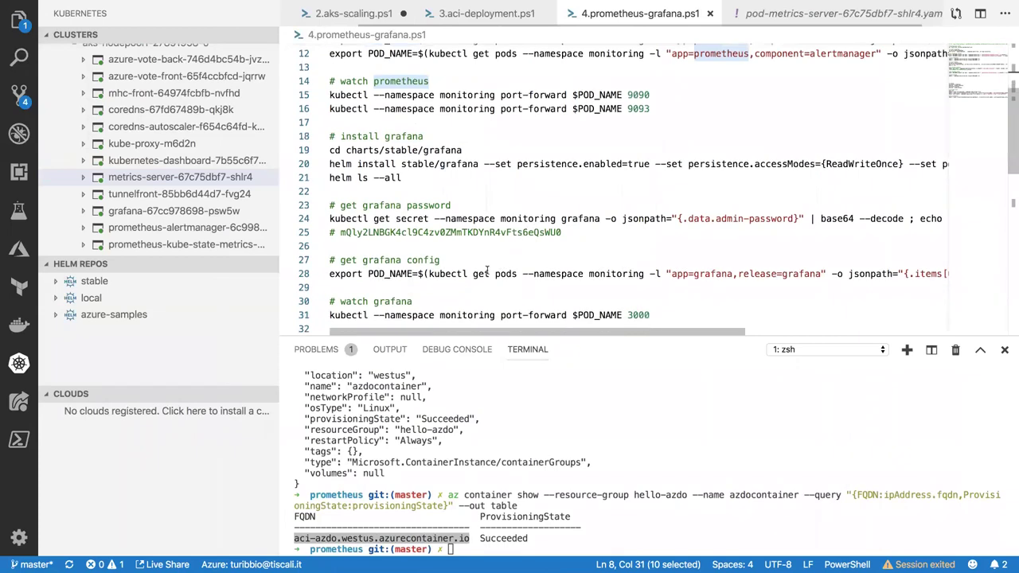
left_click(478, 249)
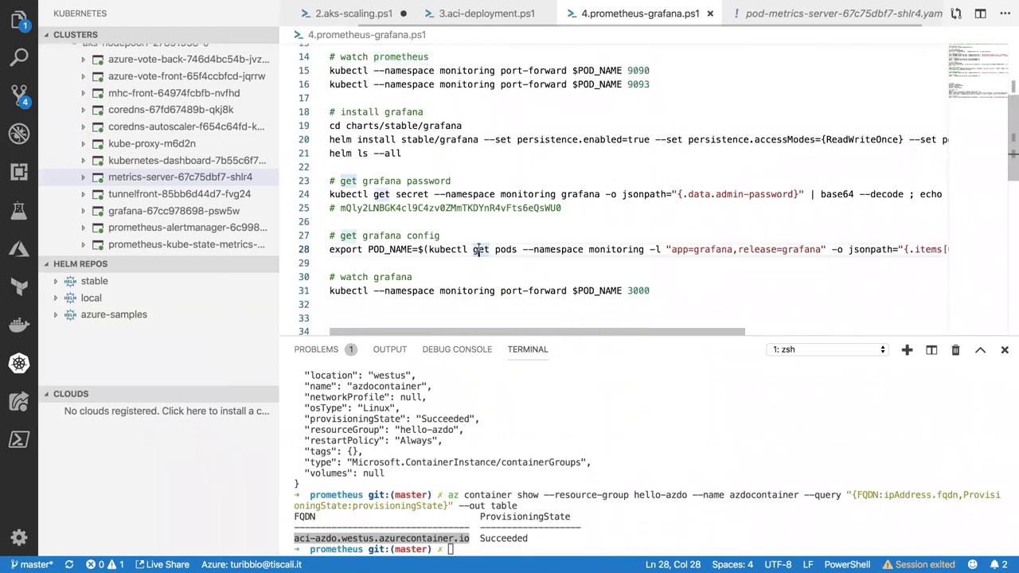
key("F8")
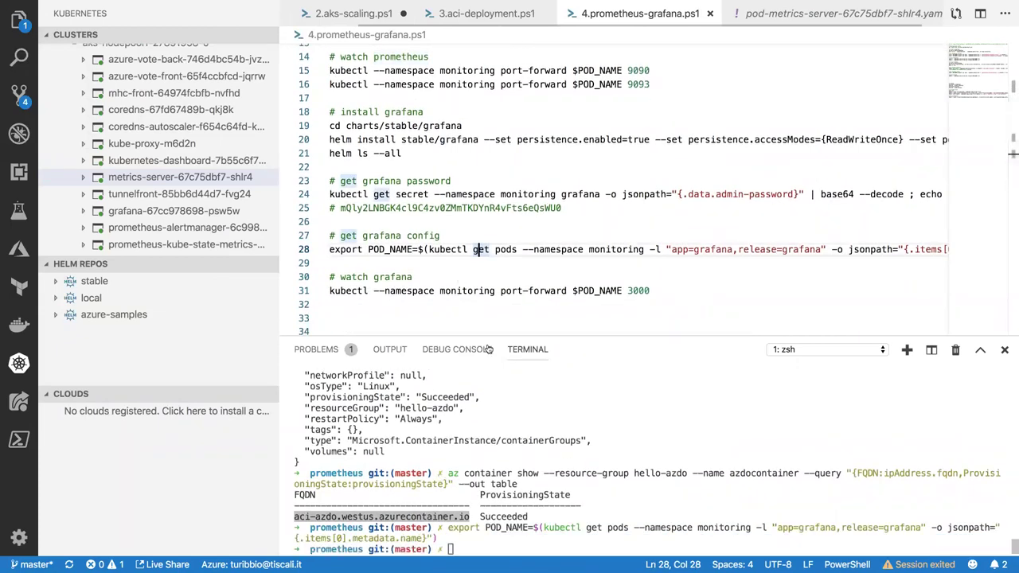
left_click(473, 290)
key("F8")
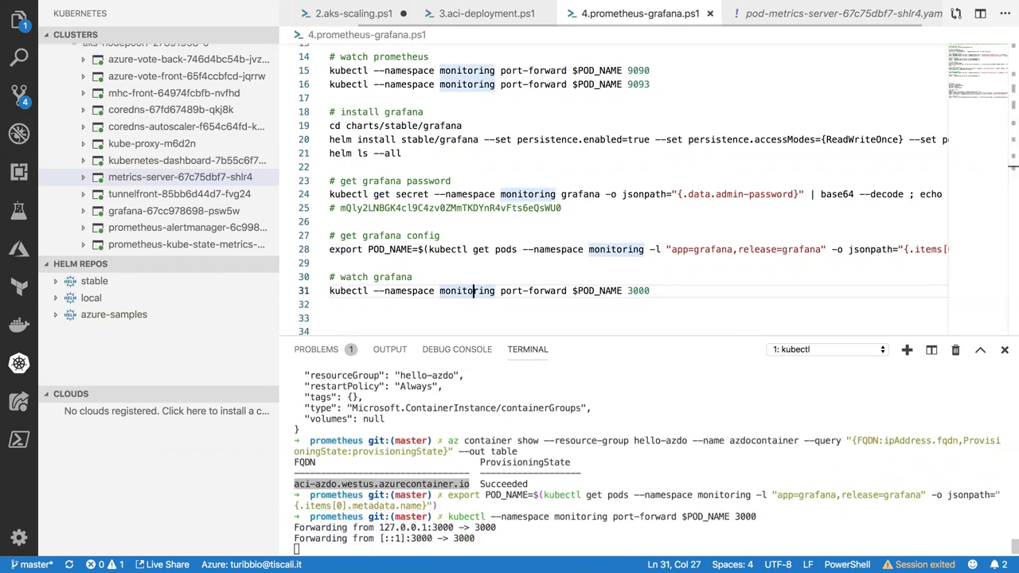
key("ctrl+Right")
left_click(371, 33)
Load localhost:3000 in Chrome's address bar
left_click_drag(372, 32, 5, 5)
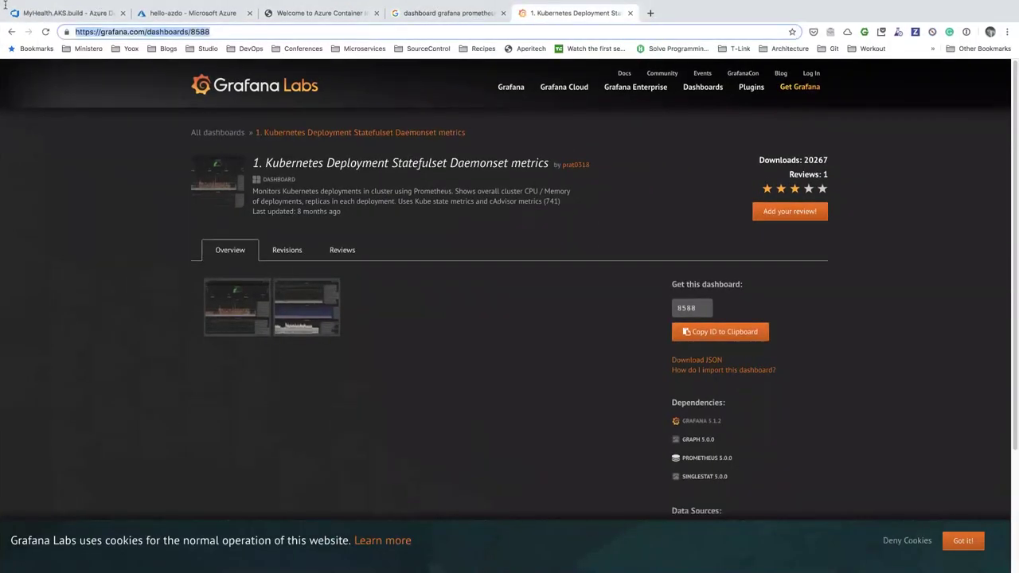
type("localhost")
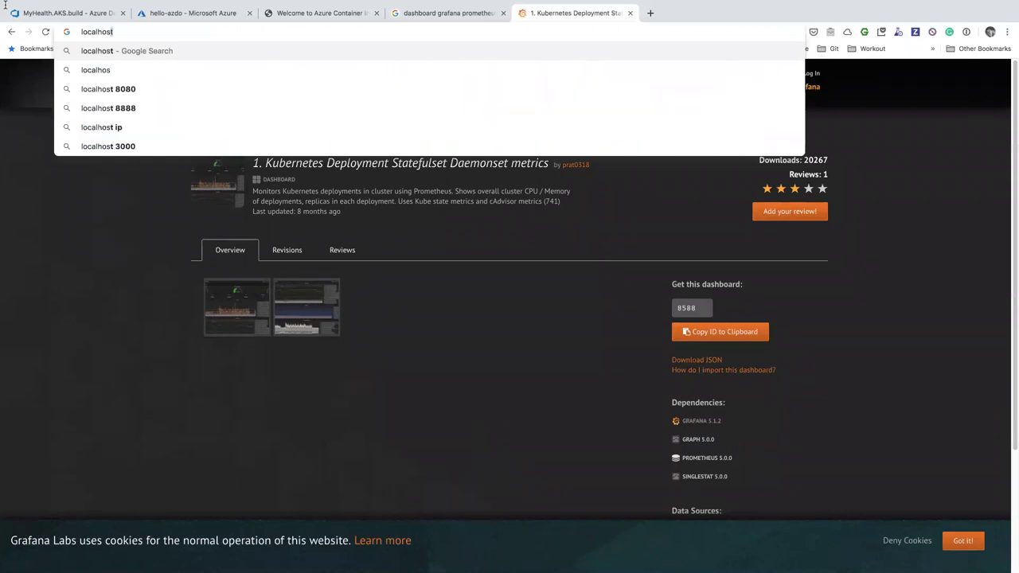
type(":3000")
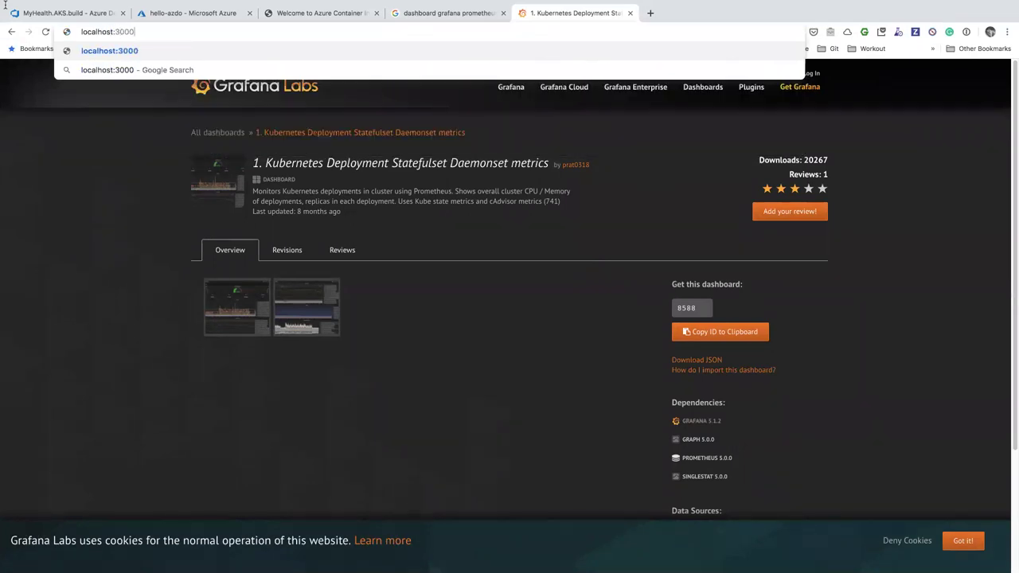
key("Return")
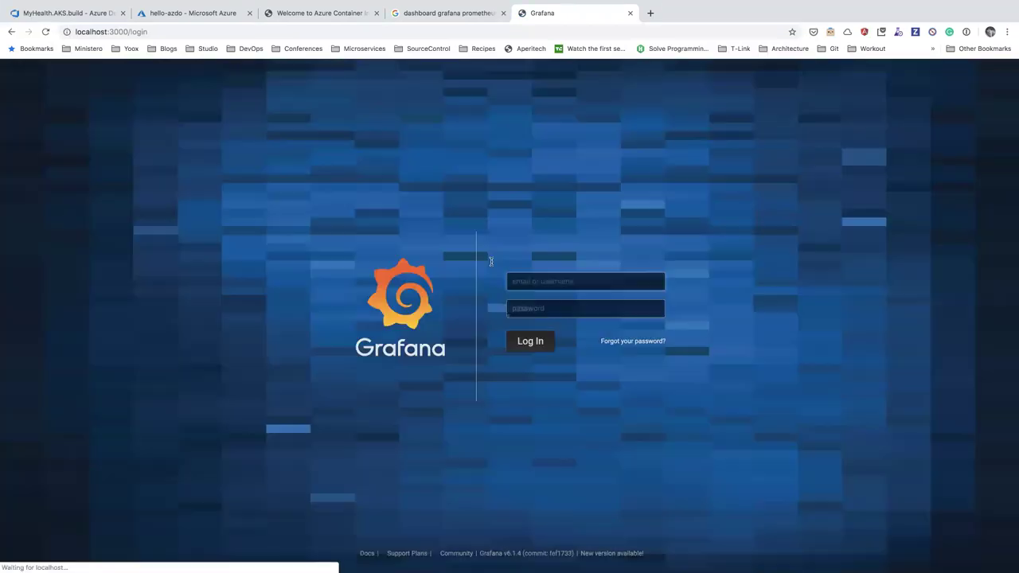
Copy the Grafana admin password from the script, sign in as admin, and choose Add data source
key("ctrl+Left")
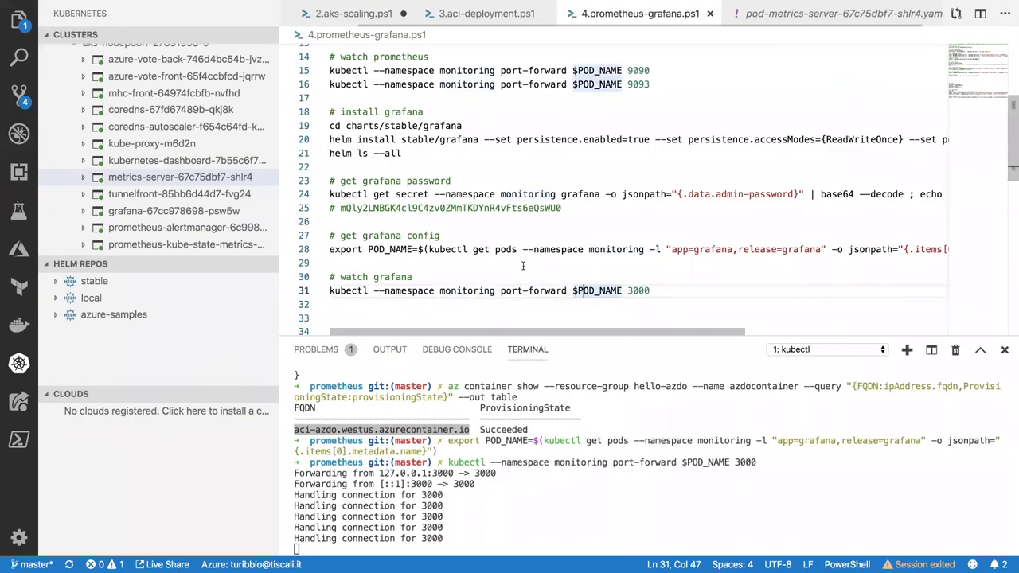
left_click(401, 249)
left_click_drag(563, 208, 340, 208)
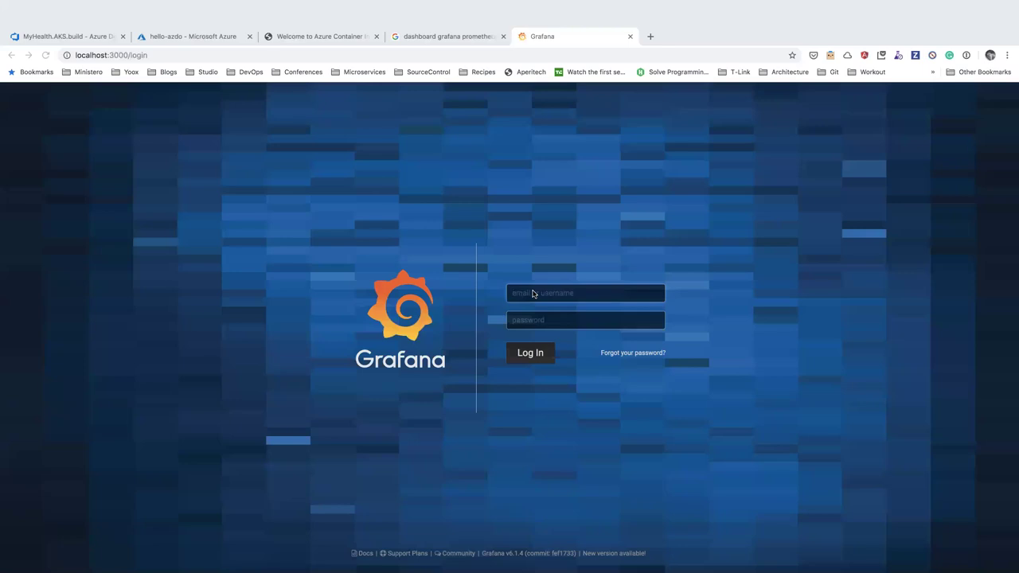
type("turibbio")
key("Tab")
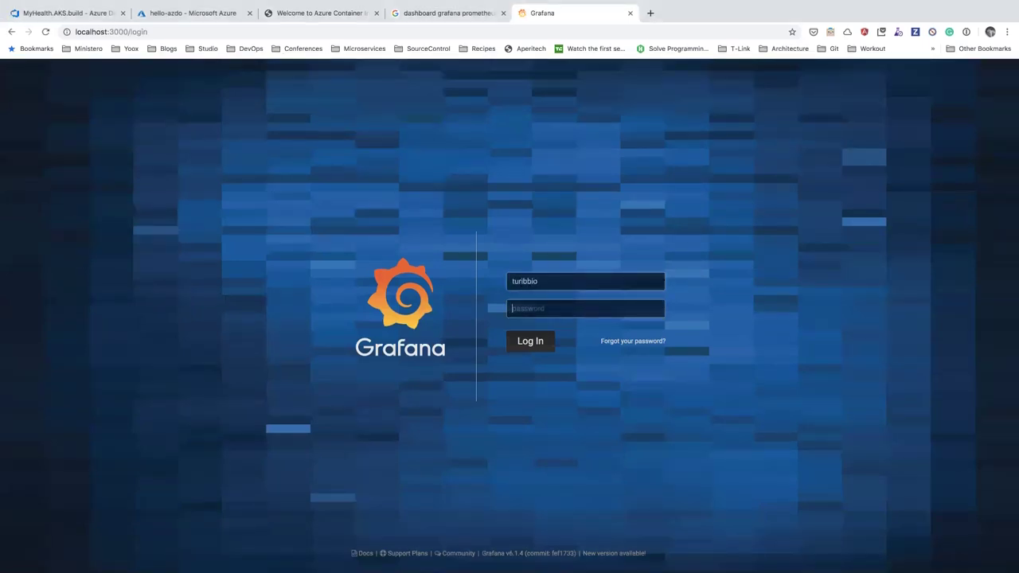
key("ctrl+v")
left_click(535, 341)
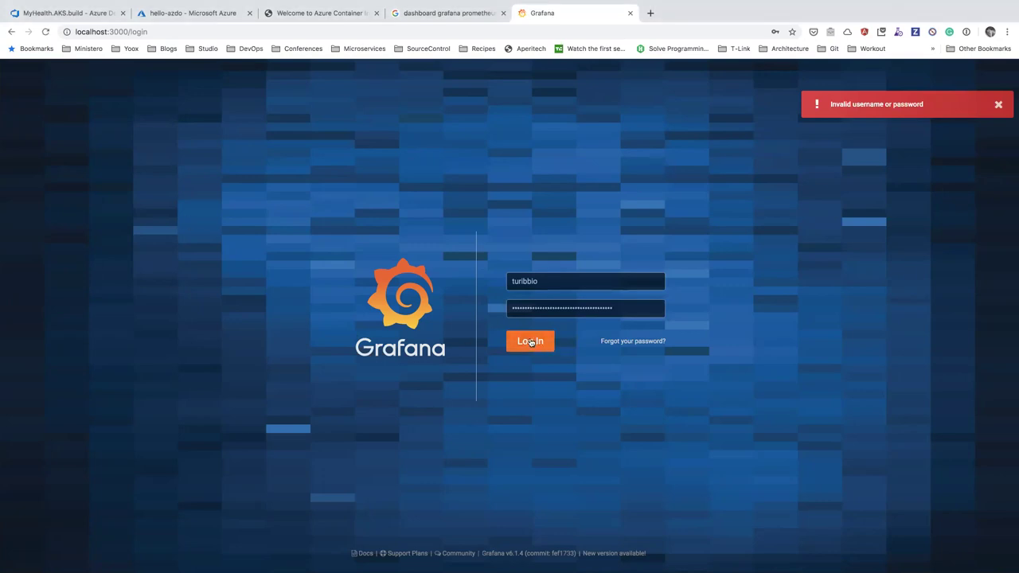
left_click(532, 341)
double_click(527, 276)
key("Return")
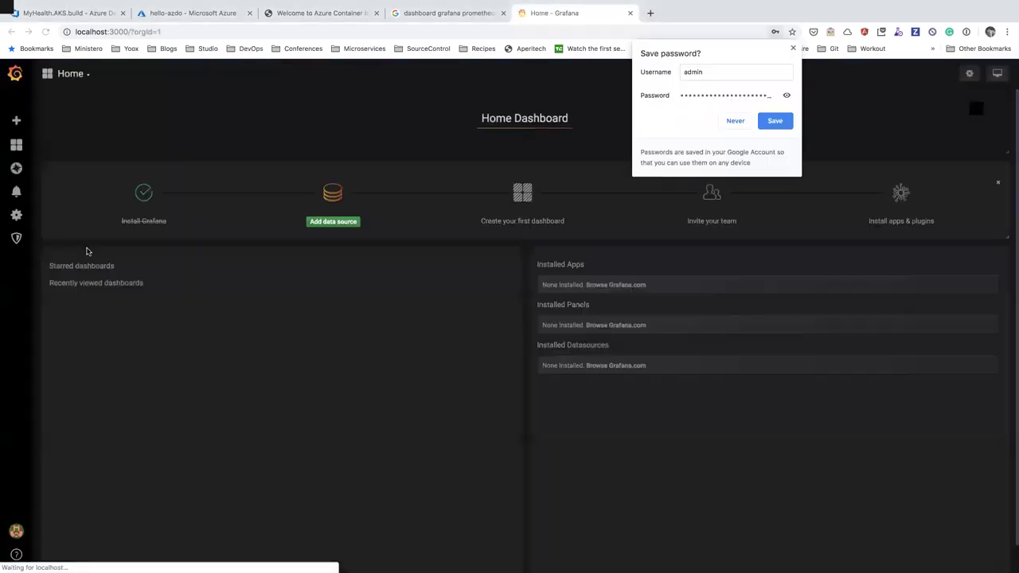
left_click(327, 197)
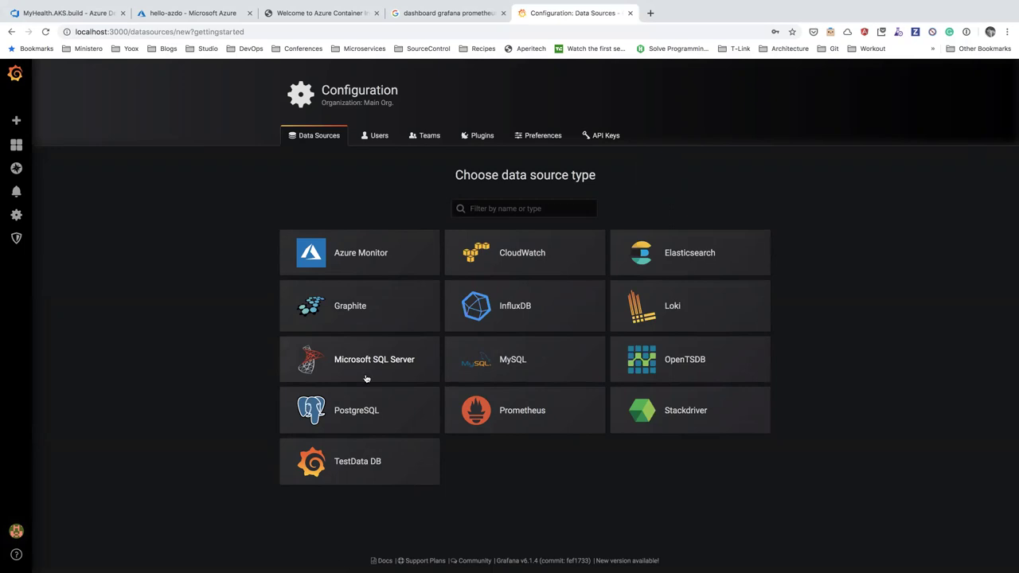
Add a Microsoft SQL Server data source with default host settings and go back to the type list
left_click(366, 379)
left_click(400, 219)
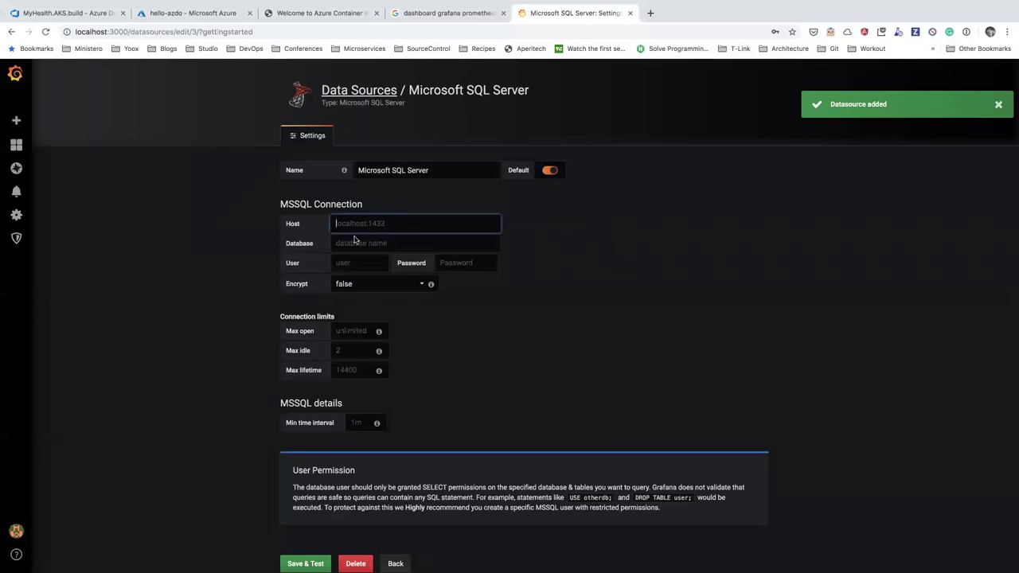
left_click(272, 317)
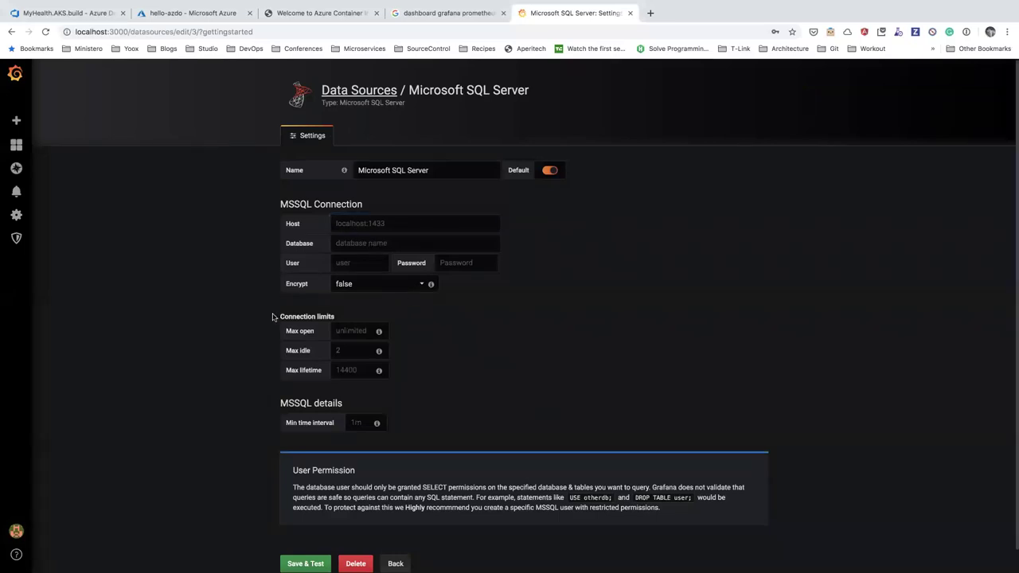
left_click(12, 32)
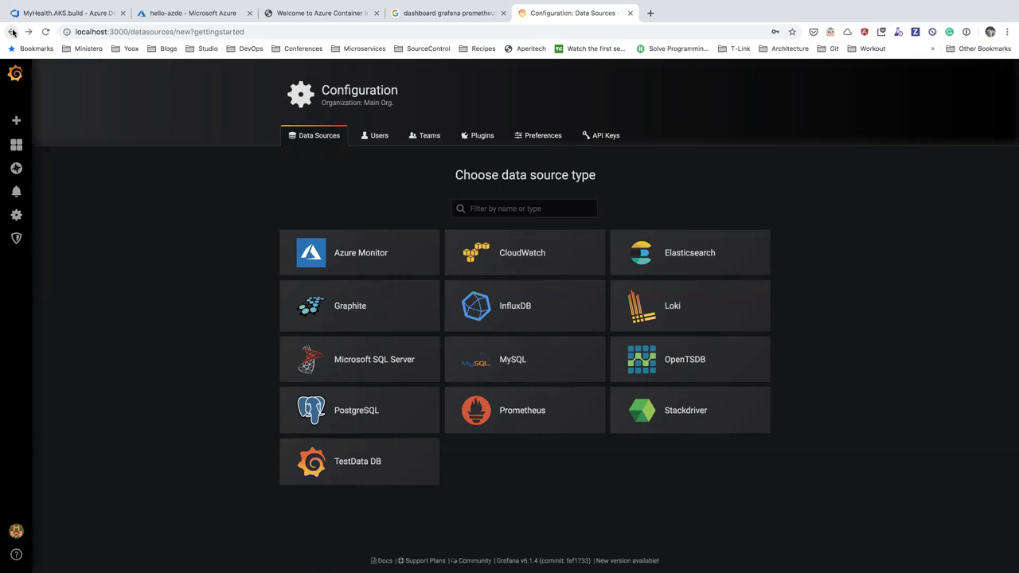
left_click(430, 12)
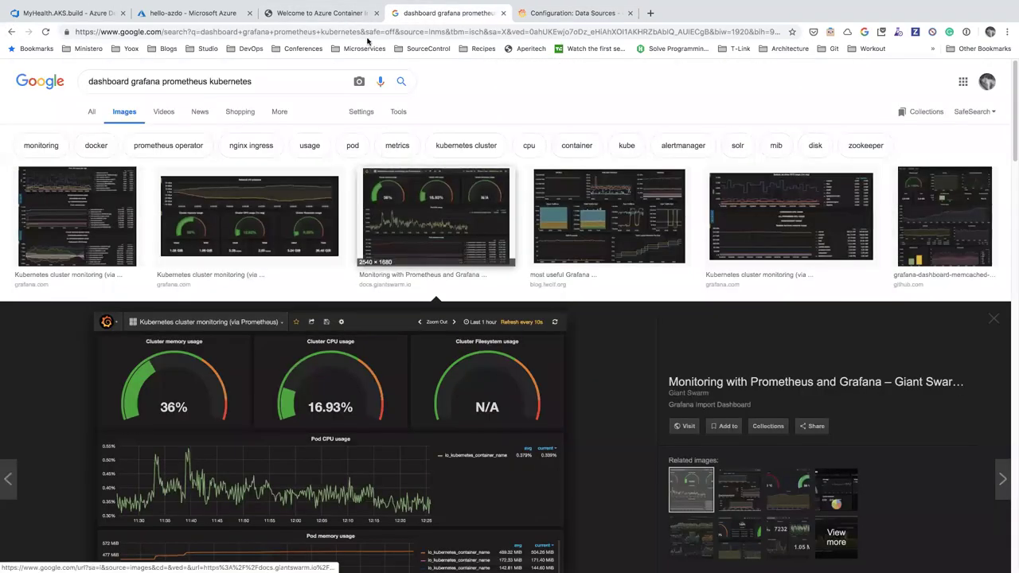
On the All results tab, replace 'prometheus kubernetes' with 'sql server' and rerun the Google search
left_click(578, 12)
left_click(446, 13)
left_click_drag(251, 81, 130, 82)
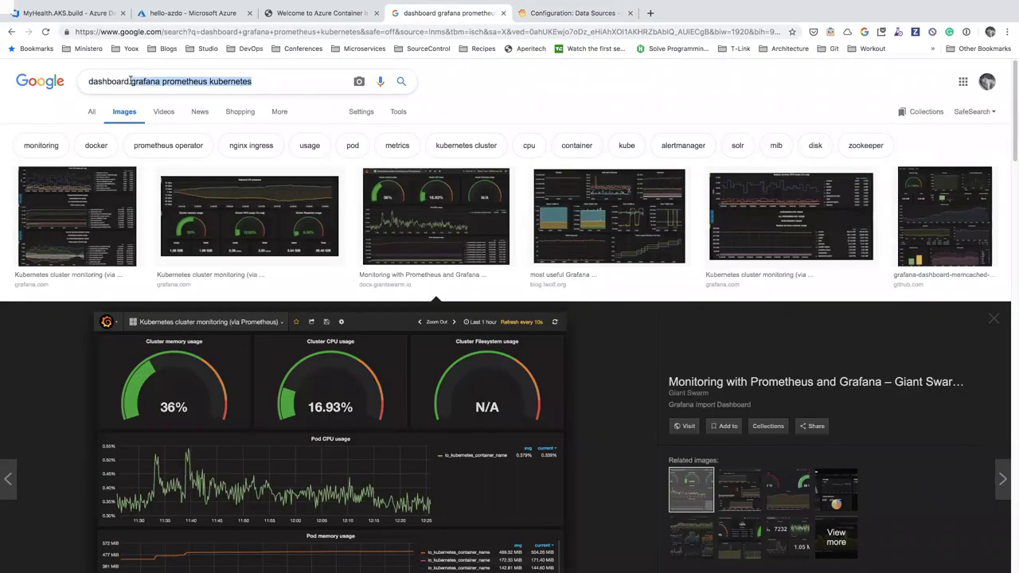
left_click(92, 111)
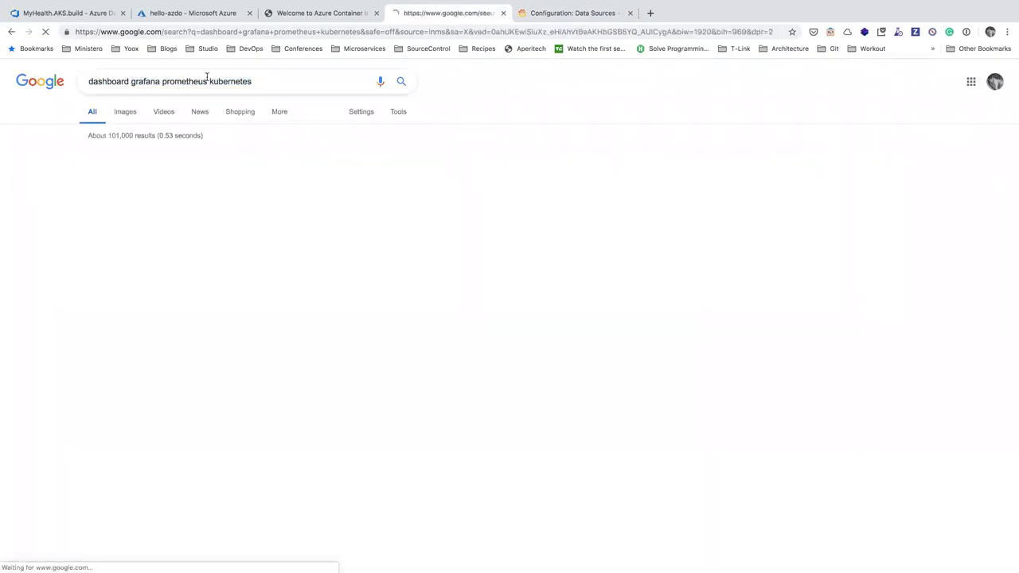
left_click_drag(253, 81, 162, 82)
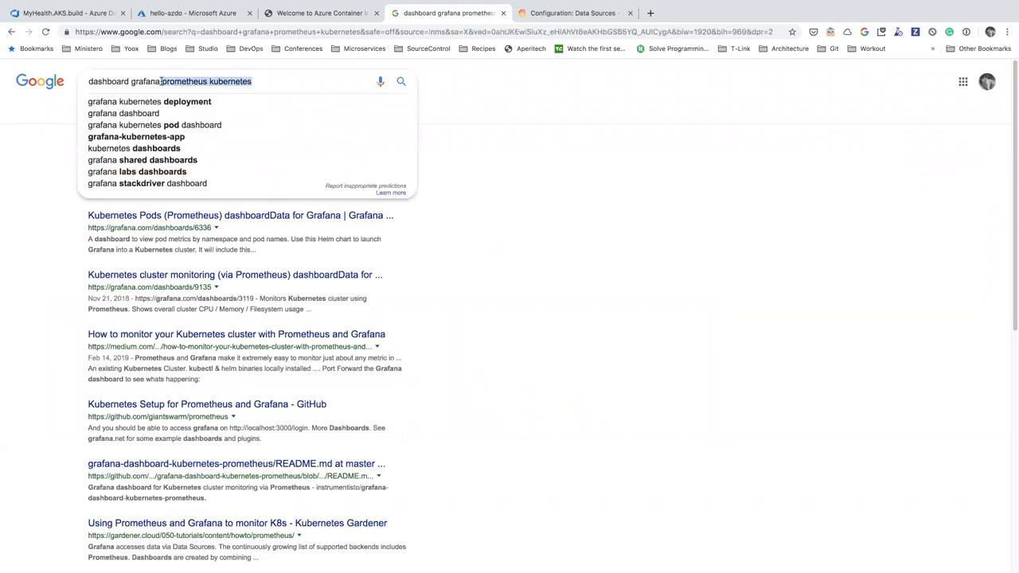
type("sql server")
key("Return")
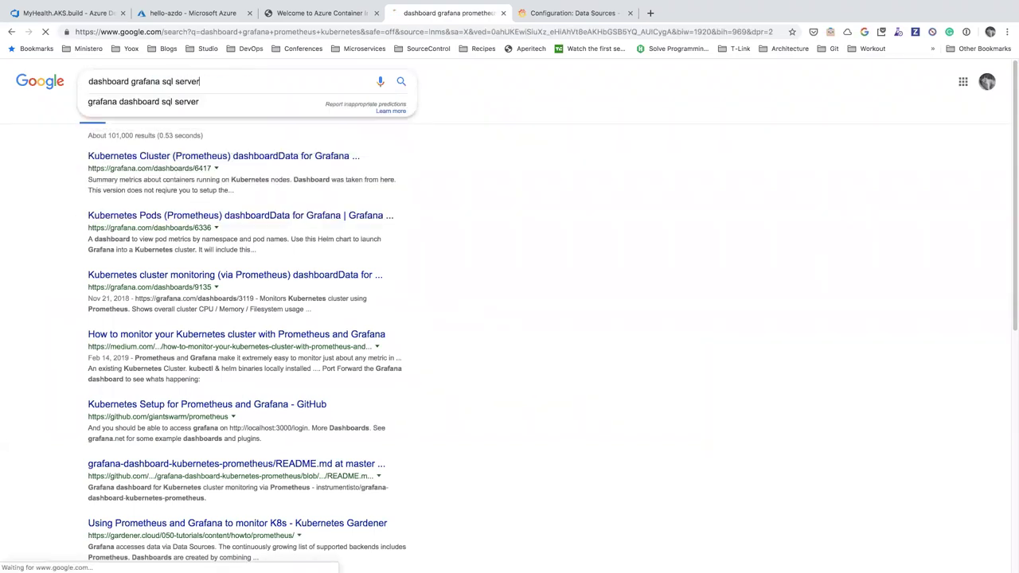
Open 'Using Microsoft SQL Server in Grafana' and scroll past the Macros table to Table queries
left_click(143, 214)
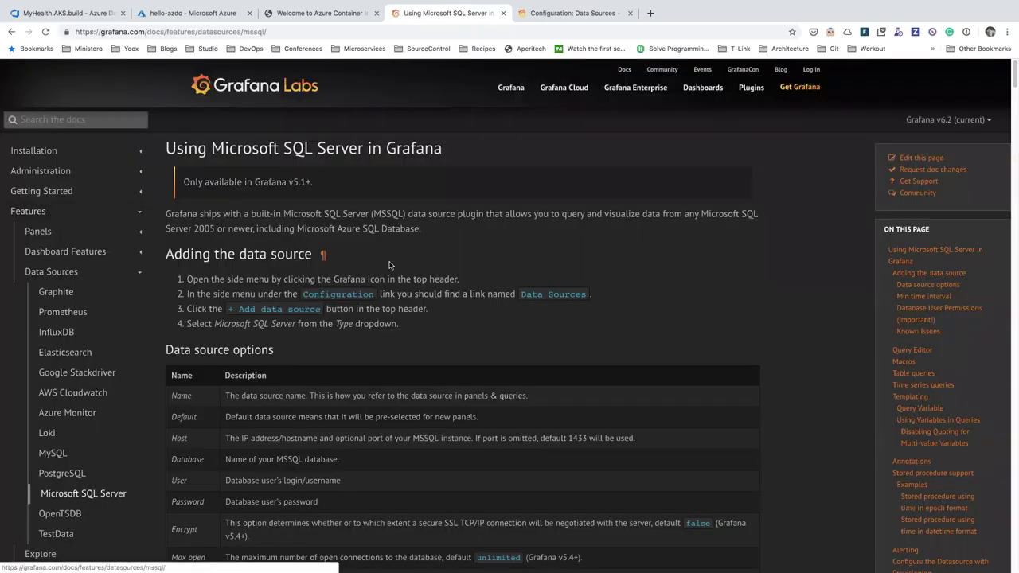
scroll(392, 269, "down", 5)
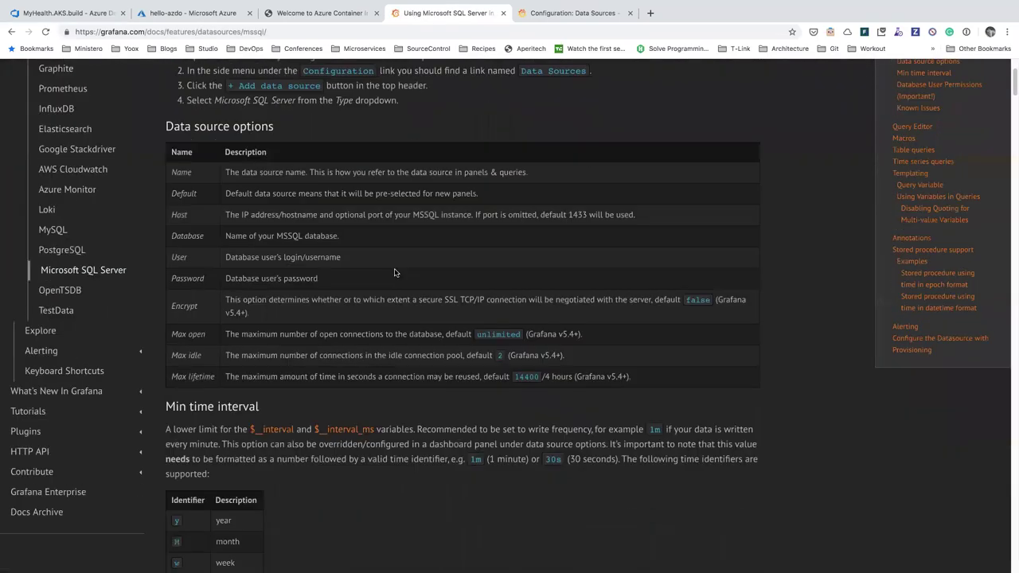
scroll(394, 273, "down", 12)
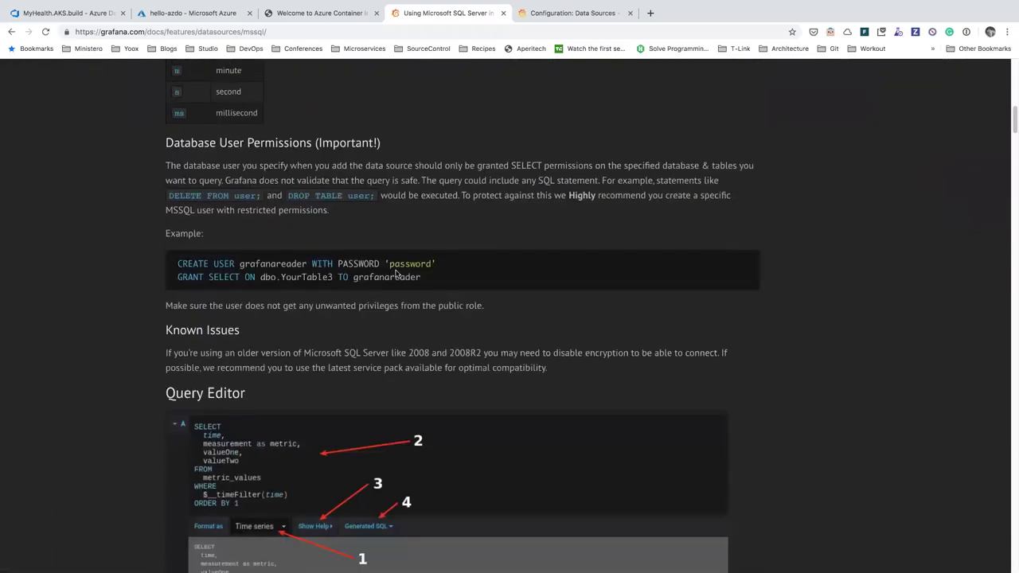
scroll(396, 275, "down", 20)
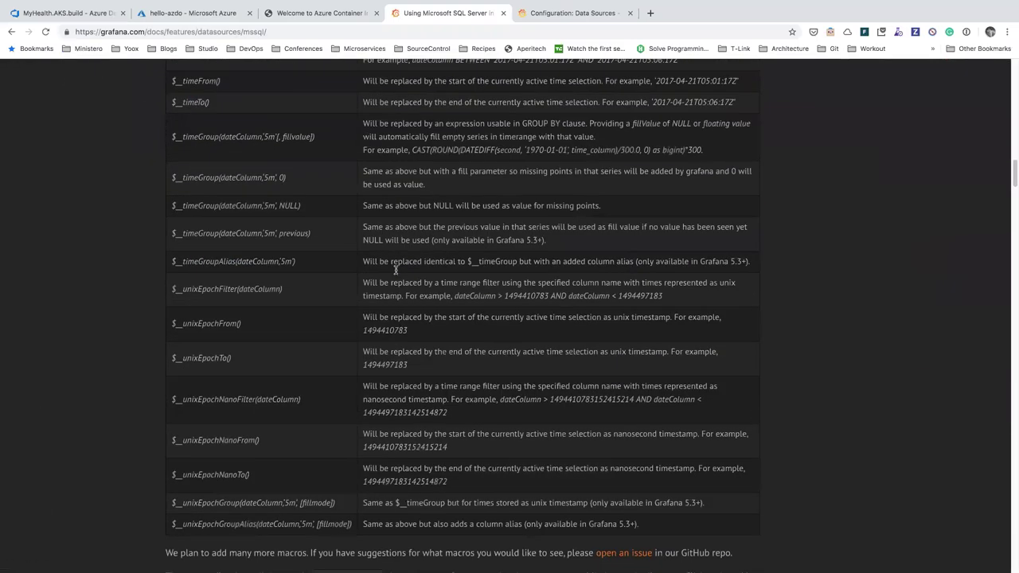
scroll(396, 271, "down", 20)
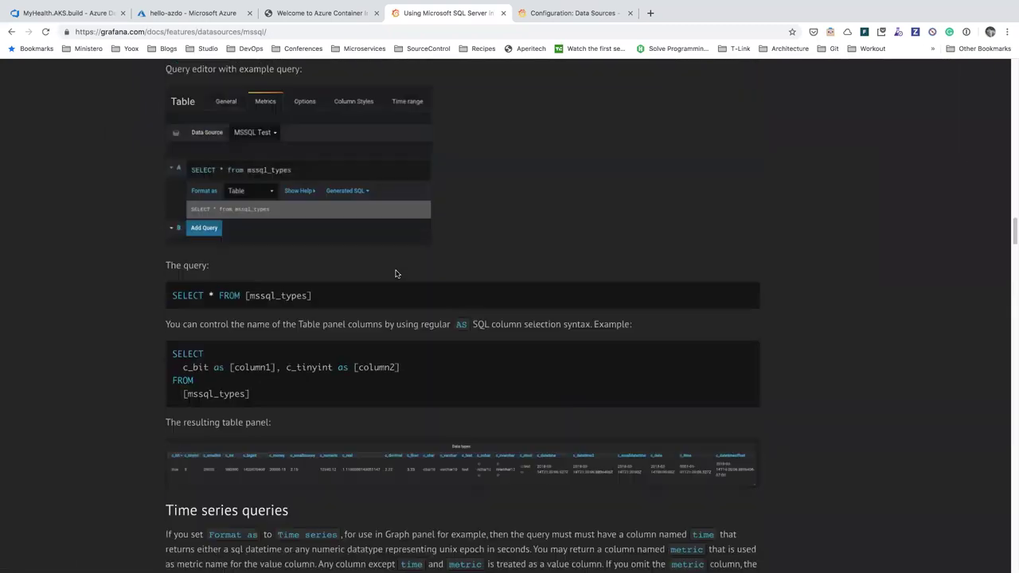
scroll(395, 274, "down", 3)
scroll(396, 273, "up", 20)
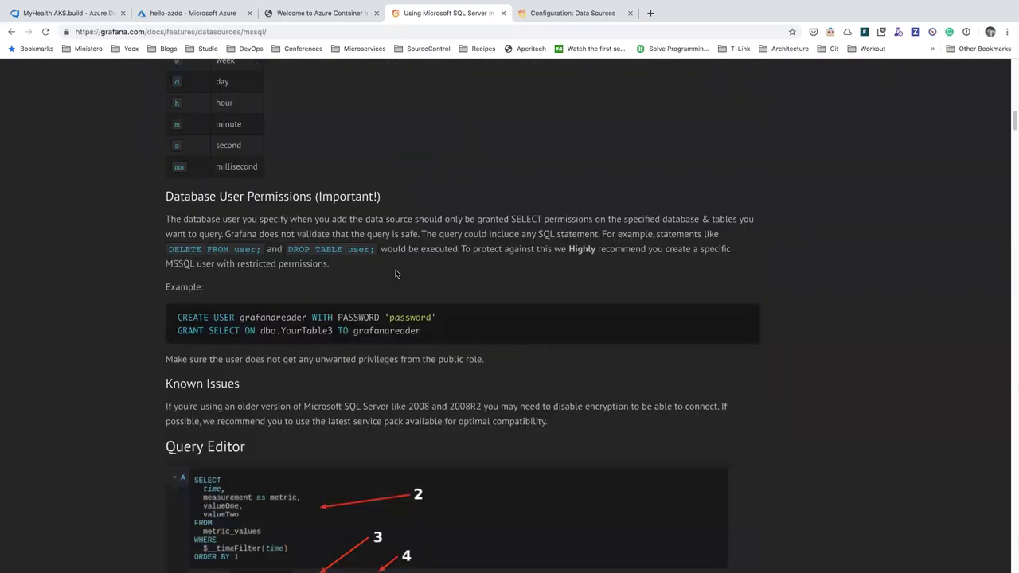
scroll(395, 274, "up", 15)
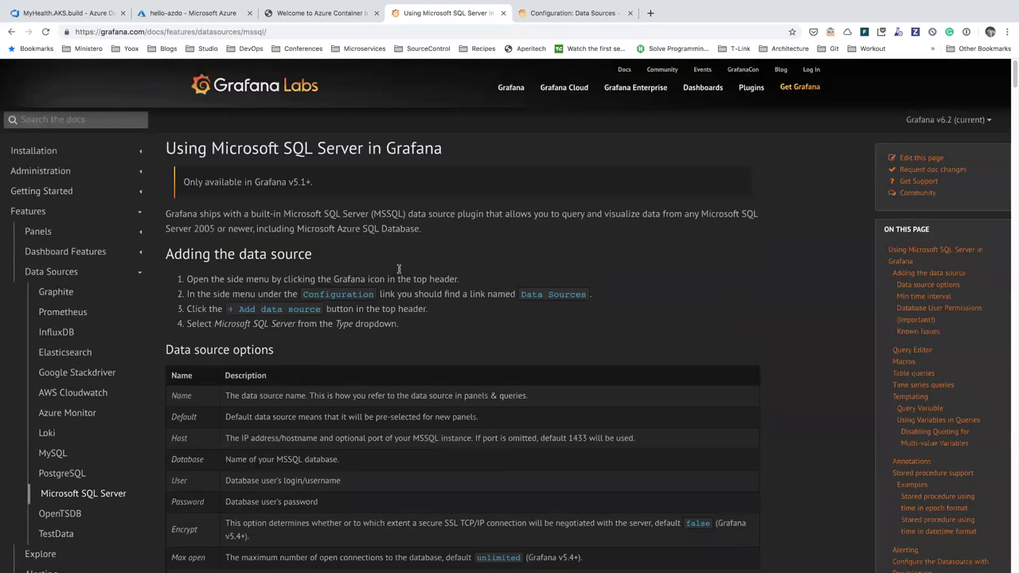
scroll(398, 269, "down", 10)
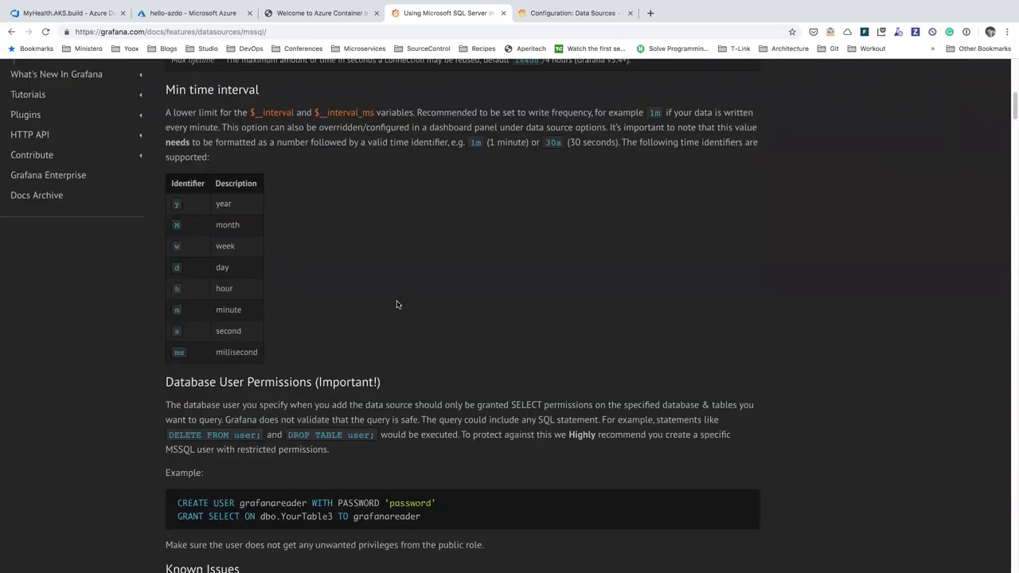
scroll(398, 304, "down", 10)
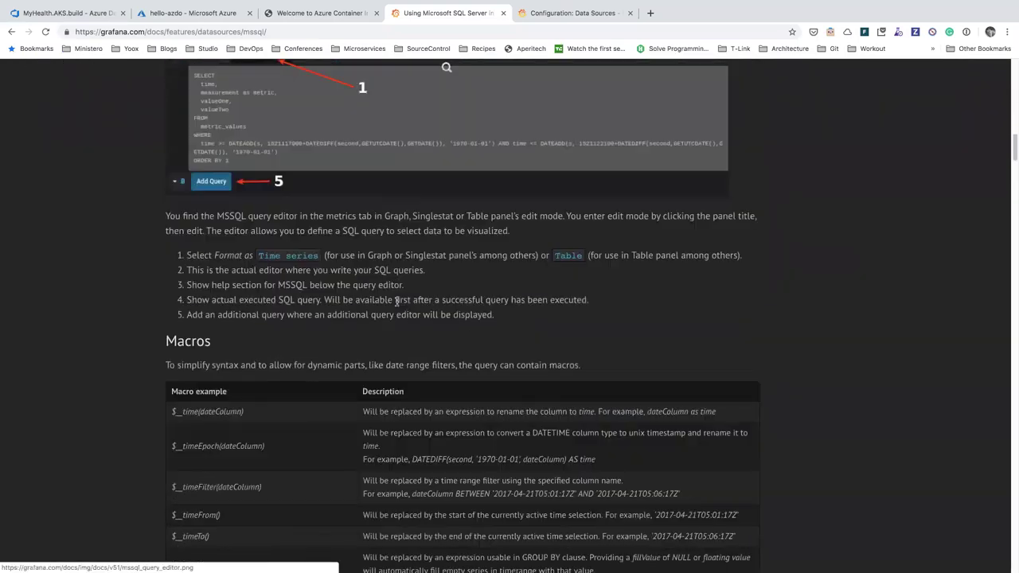
scroll(396, 302, "down", 3)
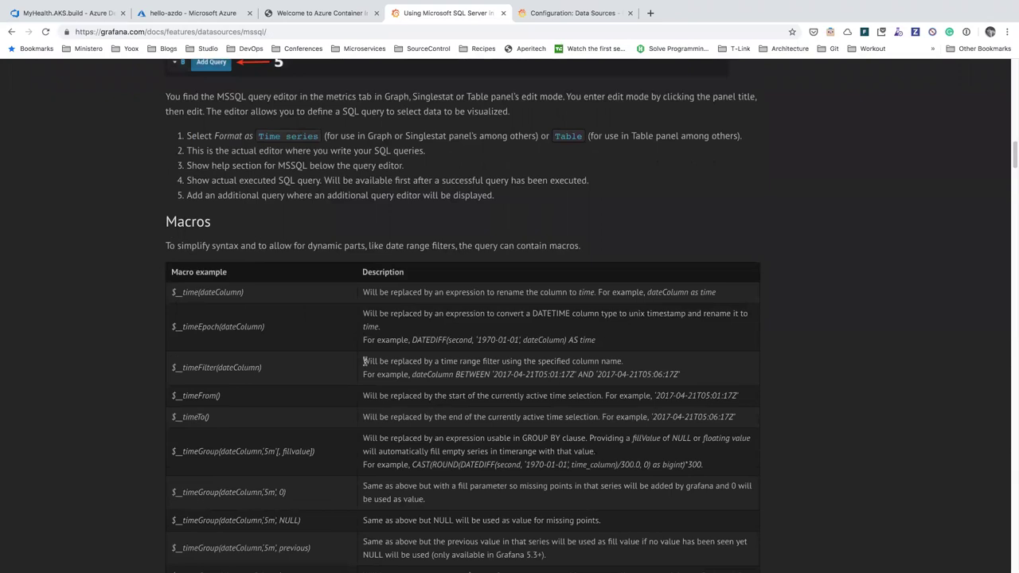
scroll(365, 362, "down", 3)
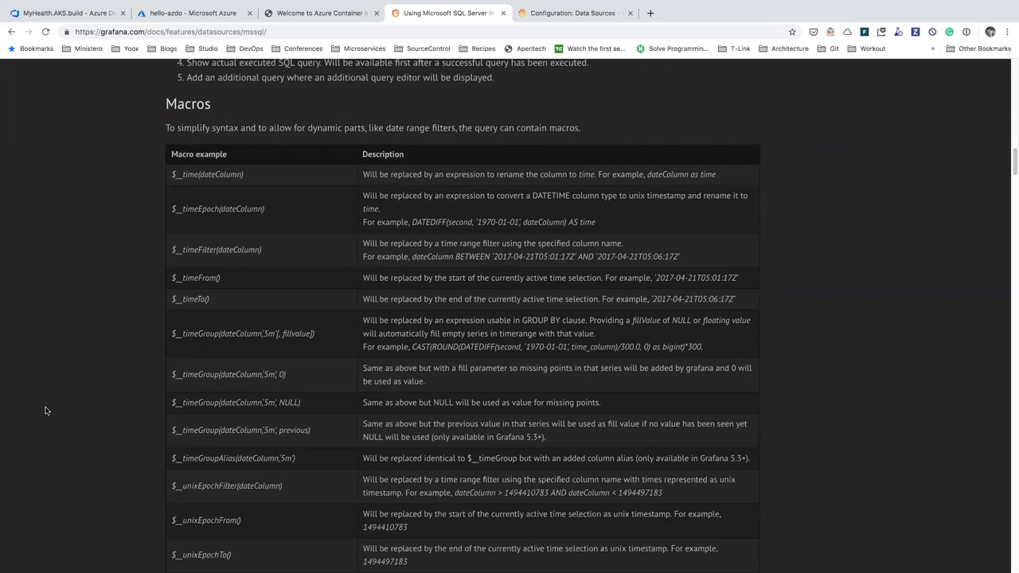
scroll(46, 411, "down", 10)
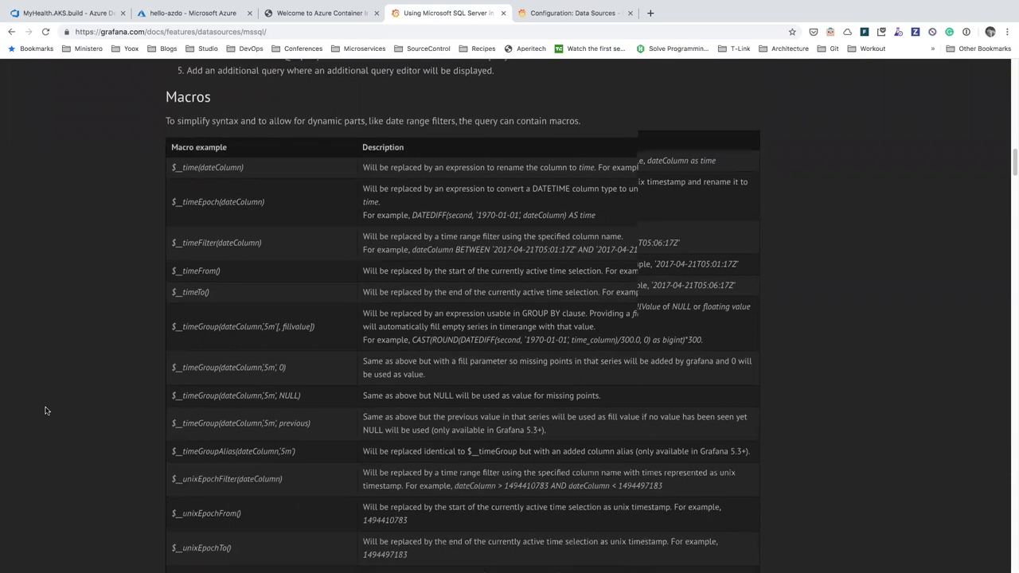
scroll(114, 421, "down", 5)
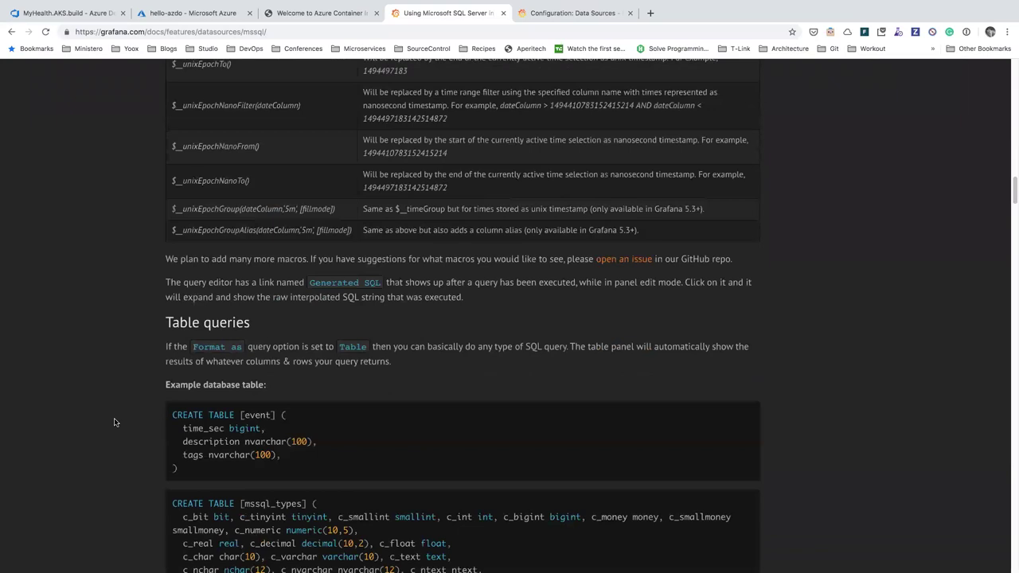
scroll(114, 421, "down", 5)
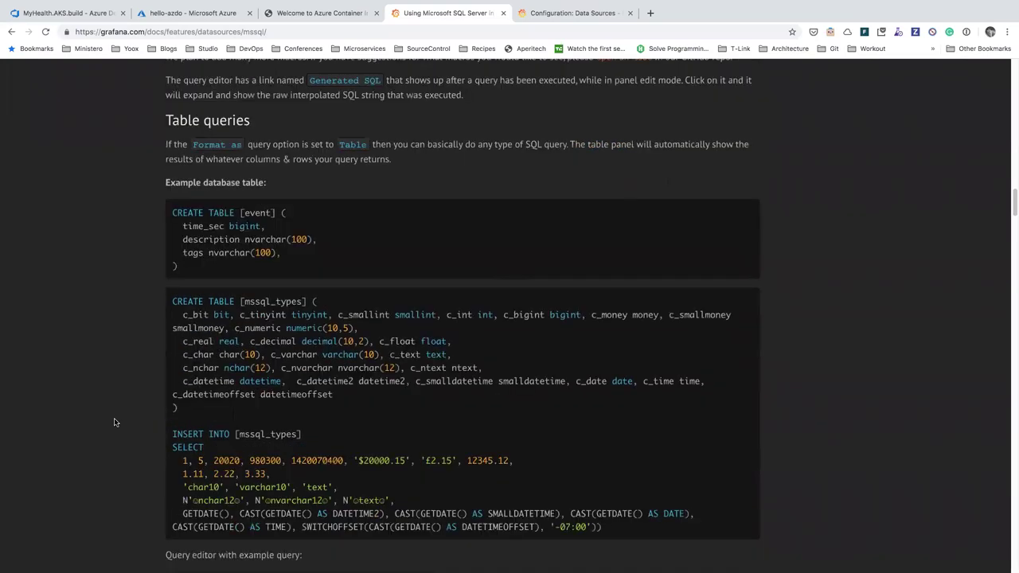
scroll(114, 422, "up", 20)
scroll(114, 423, "up", 12)
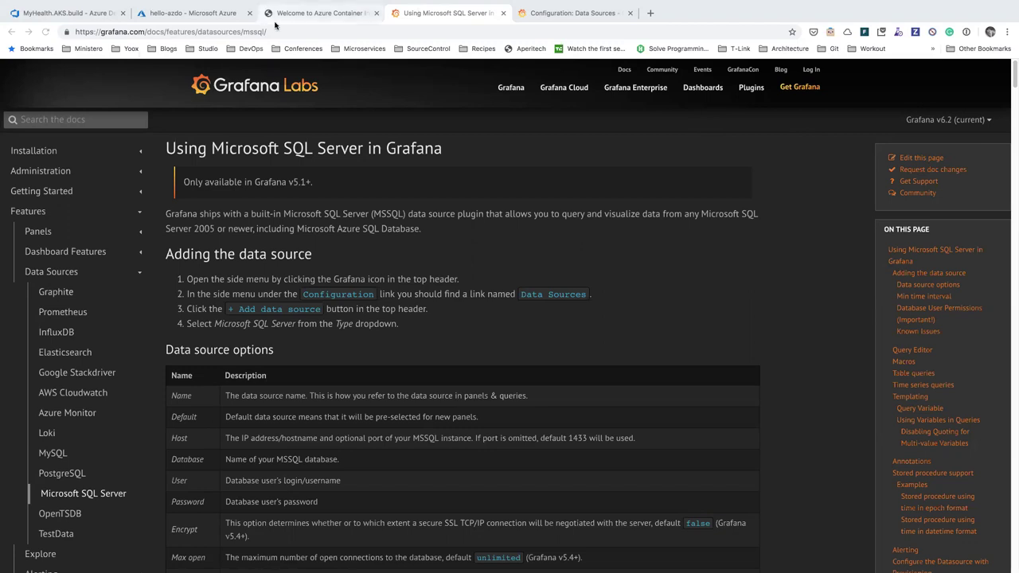
Move from the MSSQL docs to the MyHealth.AKS.build Azure DevOps tab and open the AKS repo files
left_click(330, 31)
left_click(330, 31)
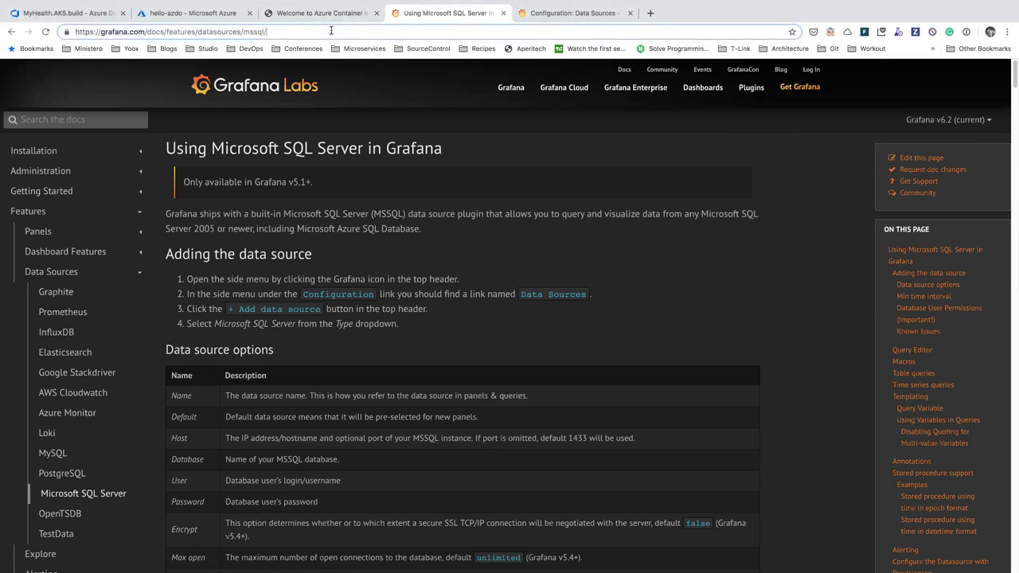
left_click(330, 30)
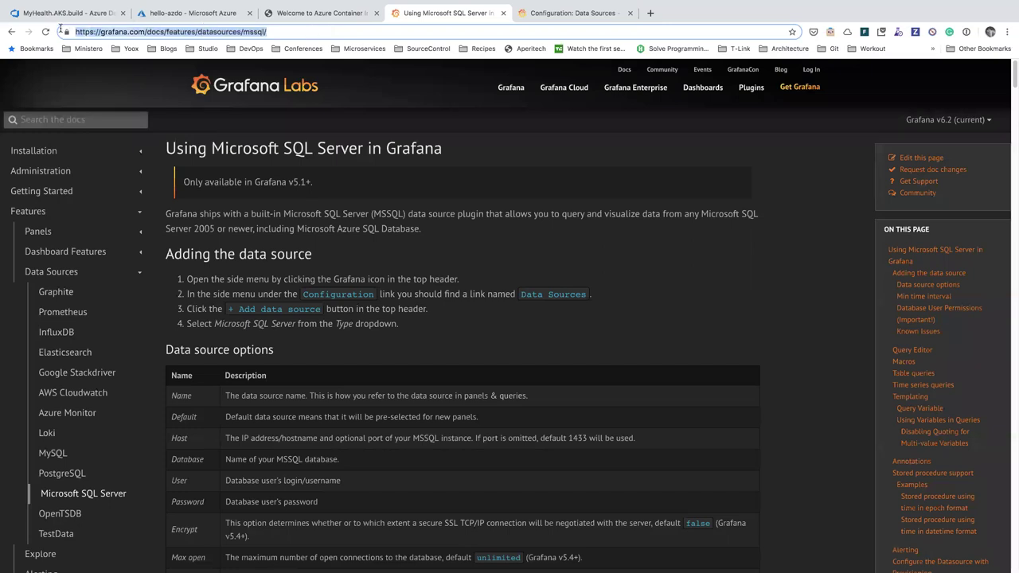
left_click(294, 32)
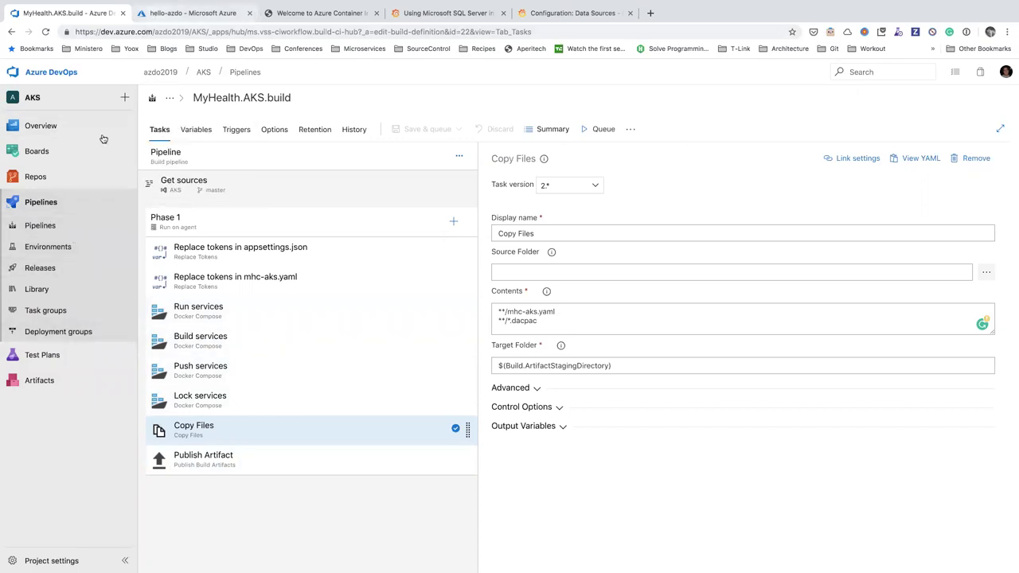
left_click(38, 179)
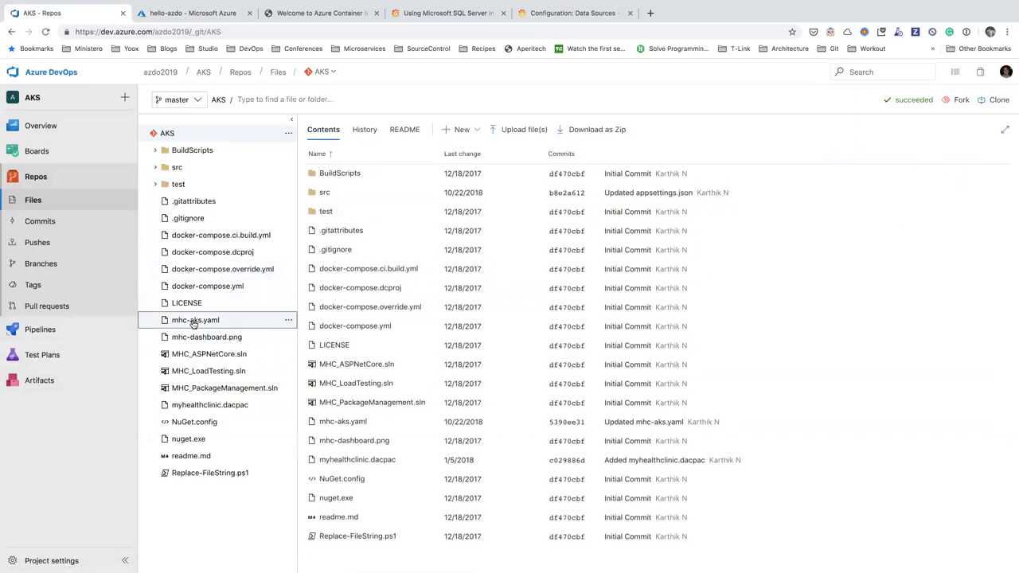
Open mhc-aks.yaml and highlight the mhc-back container spec, lines 21–33
left_click(196, 320)
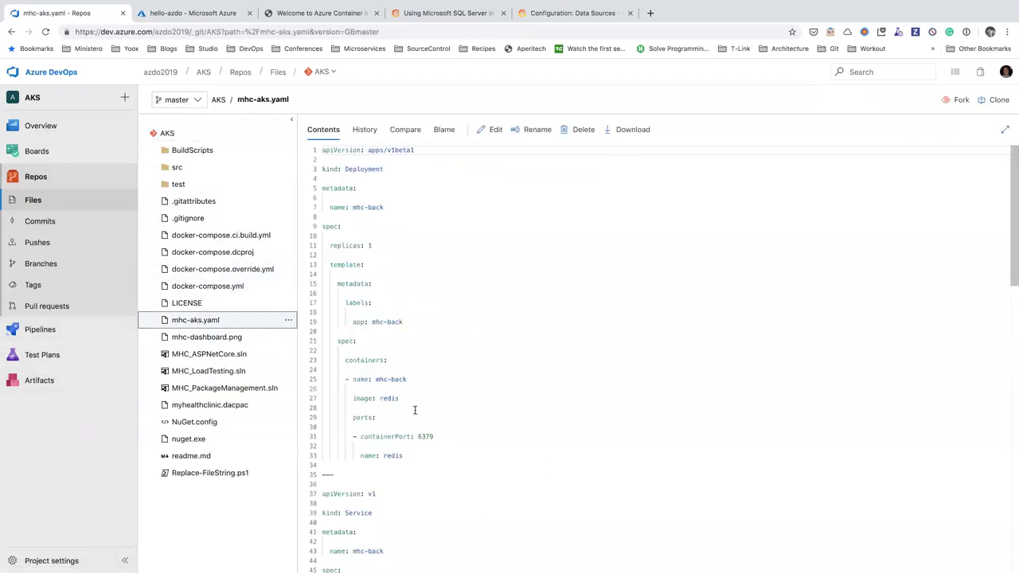
left_click_drag(414, 455, 321, 342)
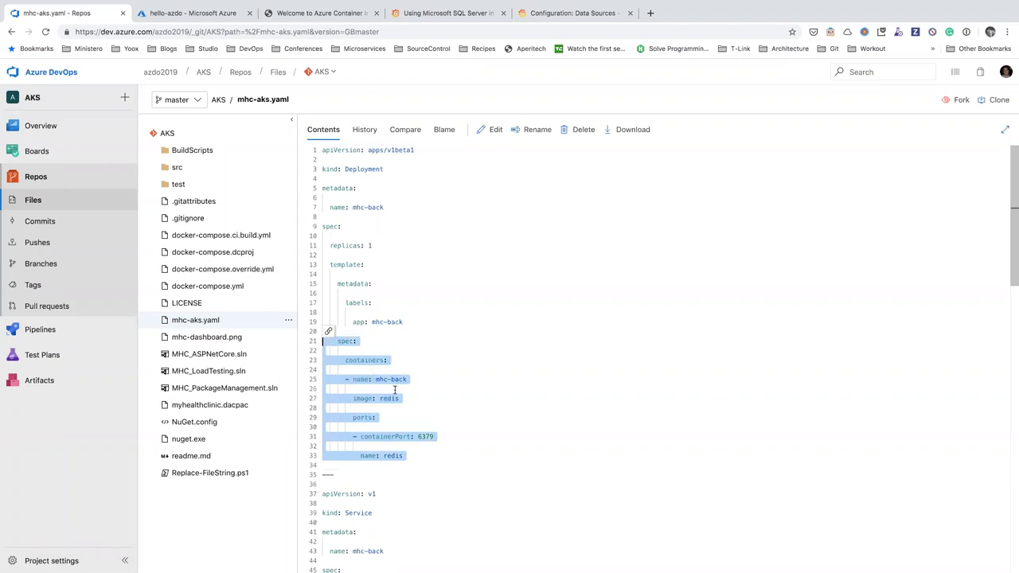
left_click(404, 322)
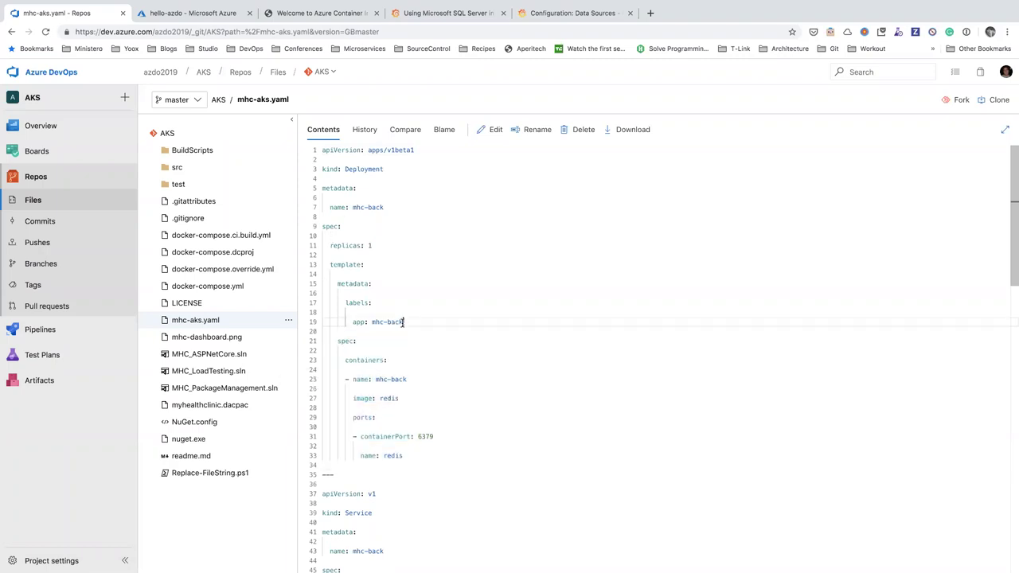
scroll(481, 403, "down", 1)
scroll(480, 403, "down", 12)
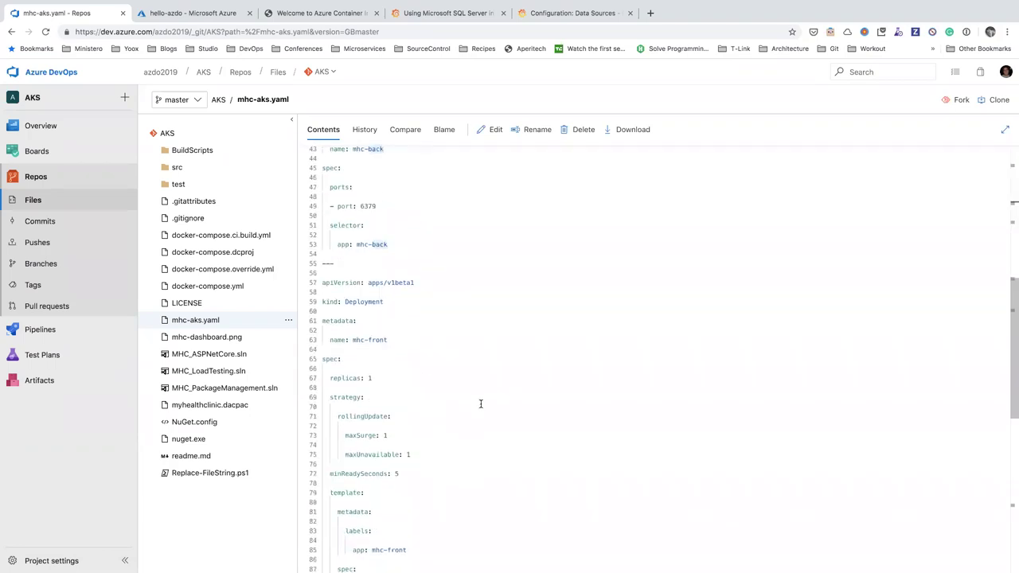
Review the mhc-front deployment, highlighting its app label and REDIS environment lines 113–115
left_click_drag(413, 442, 360, 442)
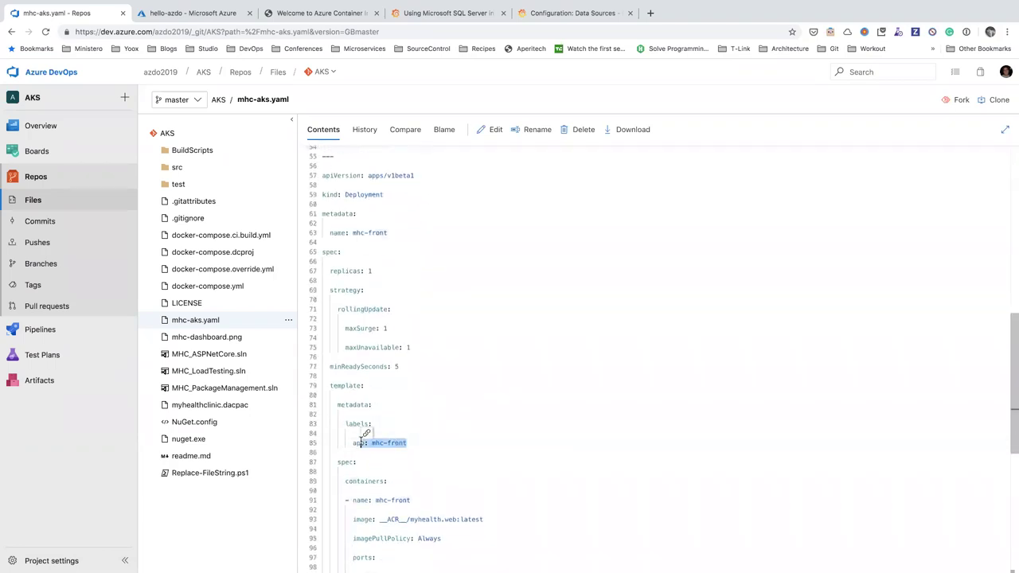
scroll(428, 503, "down", 1)
scroll(429, 503, "down", 4)
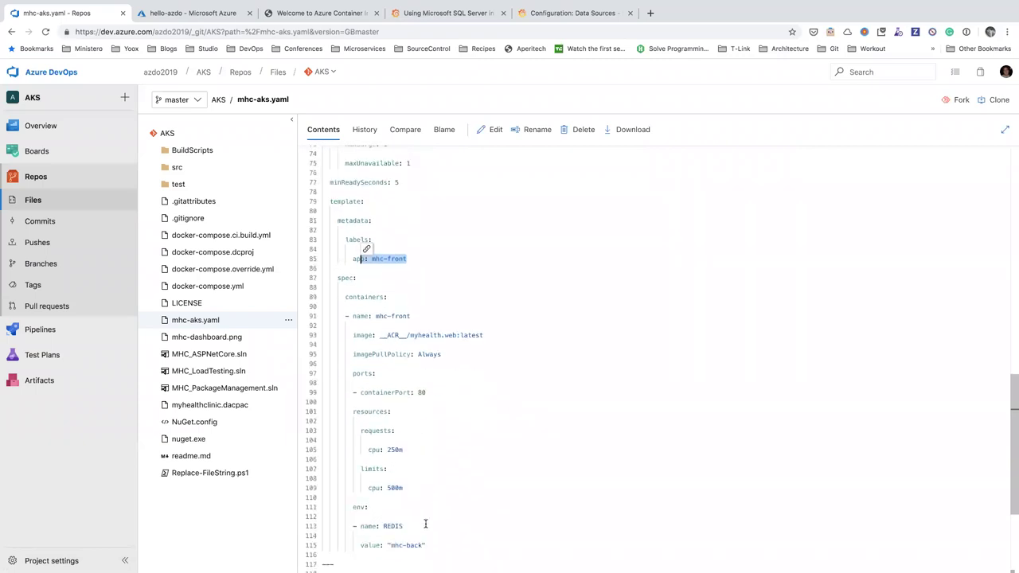
scroll(427, 521, "up", 10)
scroll(430, 509, "down", 13)
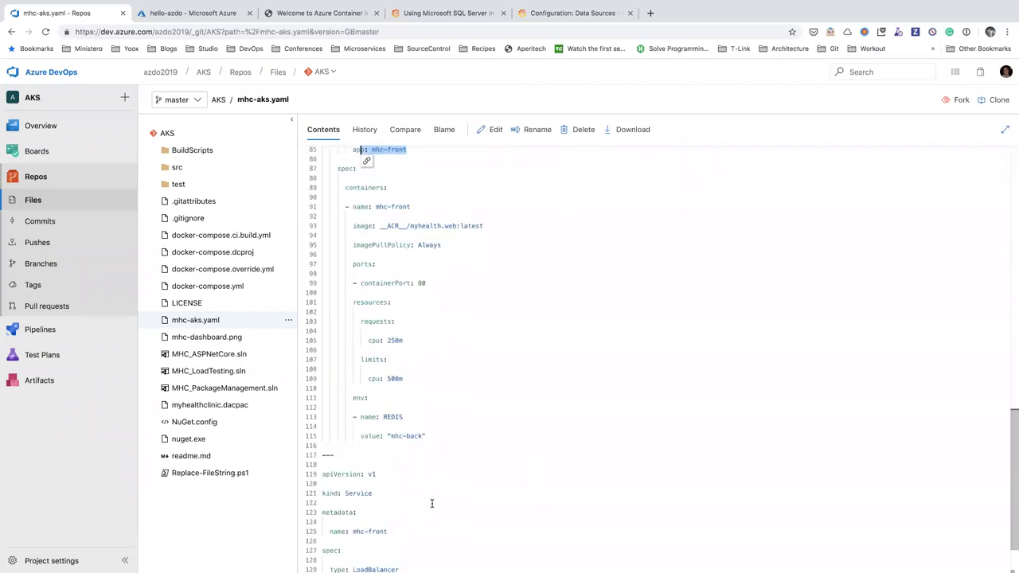
scroll(431, 503, "down", 2)
left_click(428, 368)
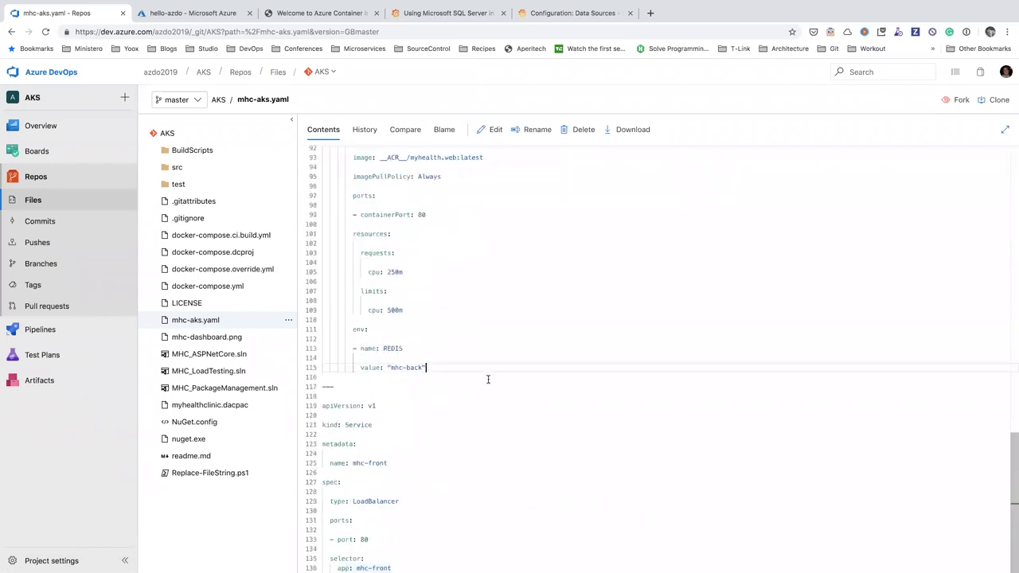
key("shift+Up")
key("shift+Up")
key("shift+Home")
Highlight the whole mhc-back deployment spec, lines 9–33
scroll(479, 353, "up", 1)
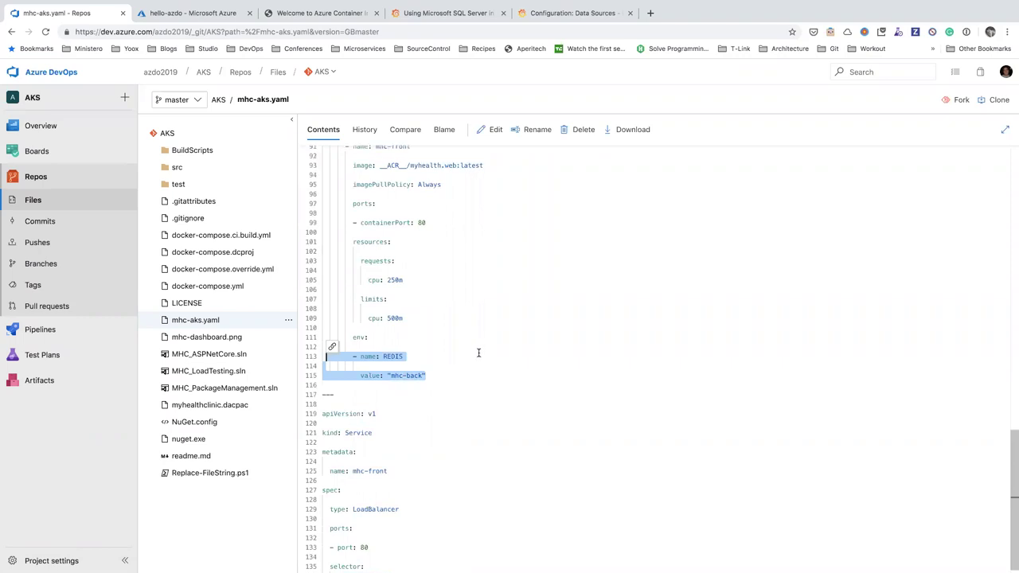
scroll(478, 353, "up", 13)
scroll(434, 361, "up", 5)
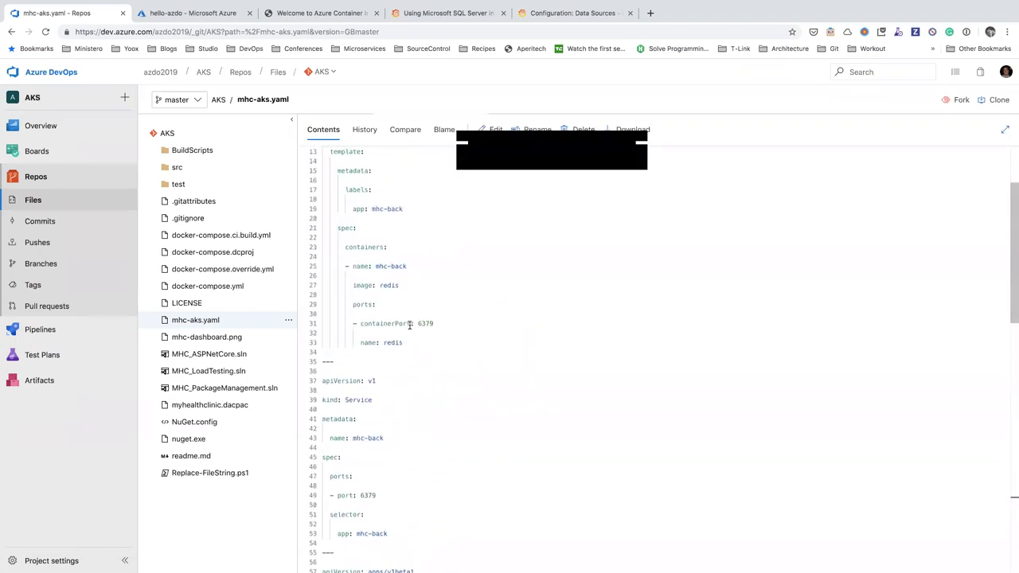
scroll(410, 324, "up", 3)
left_click_drag(422, 461, 297, 230)
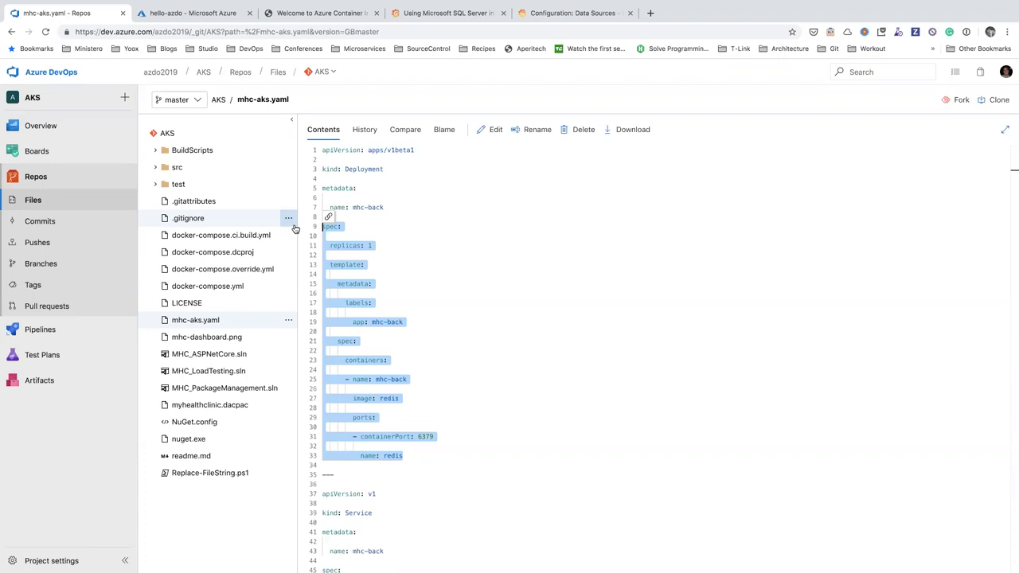
left_click(391, 398)
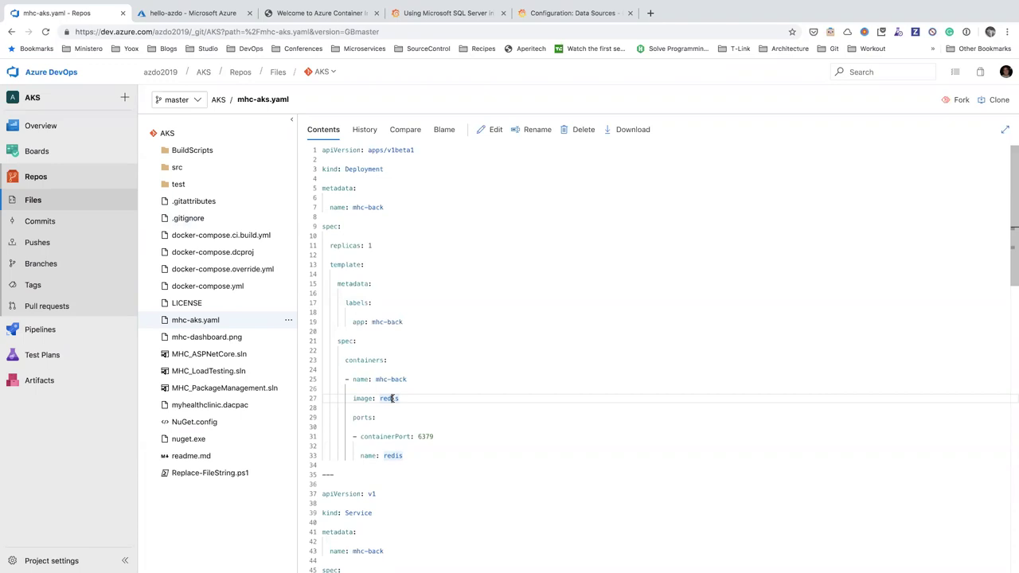
left_click_drag(438, 436, 349, 436)
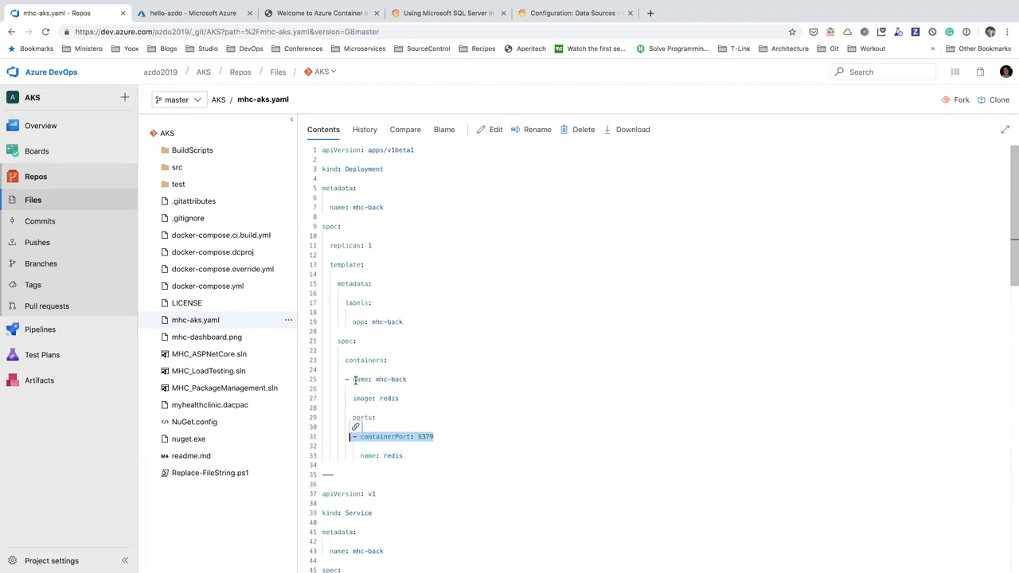
scroll(359, 383, "down", 1)
scroll(358, 383, "down", 5)
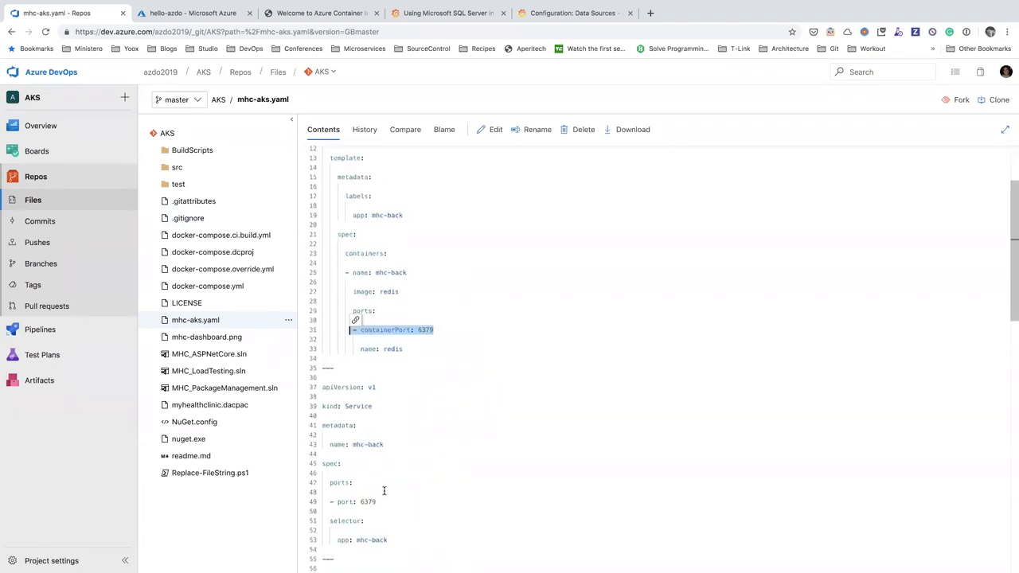
left_click(409, 546)
left_click_drag(403, 540, 312, 451)
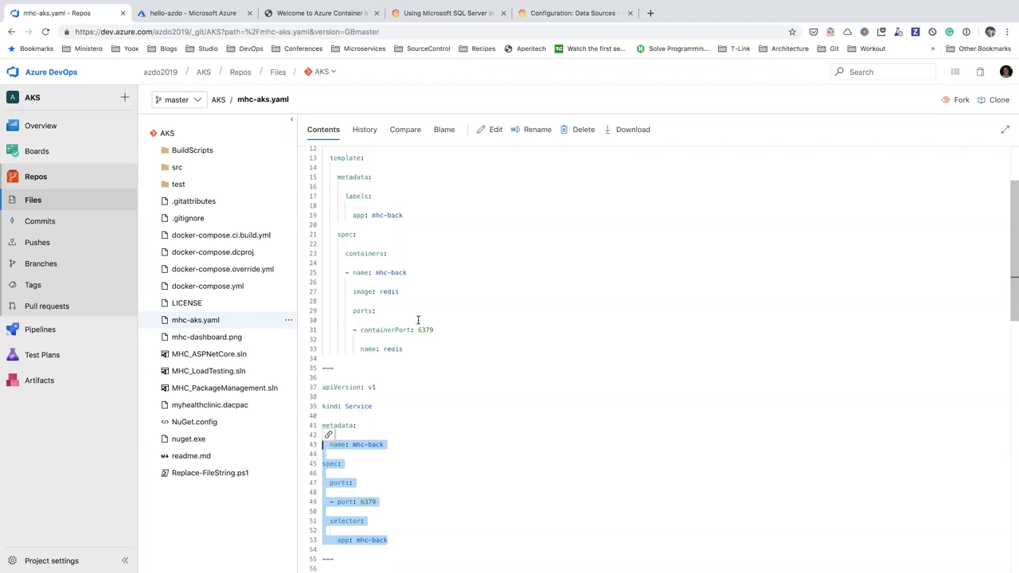
scroll(417, 322, "up", 3)
scroll(419, 324, "down", 3)
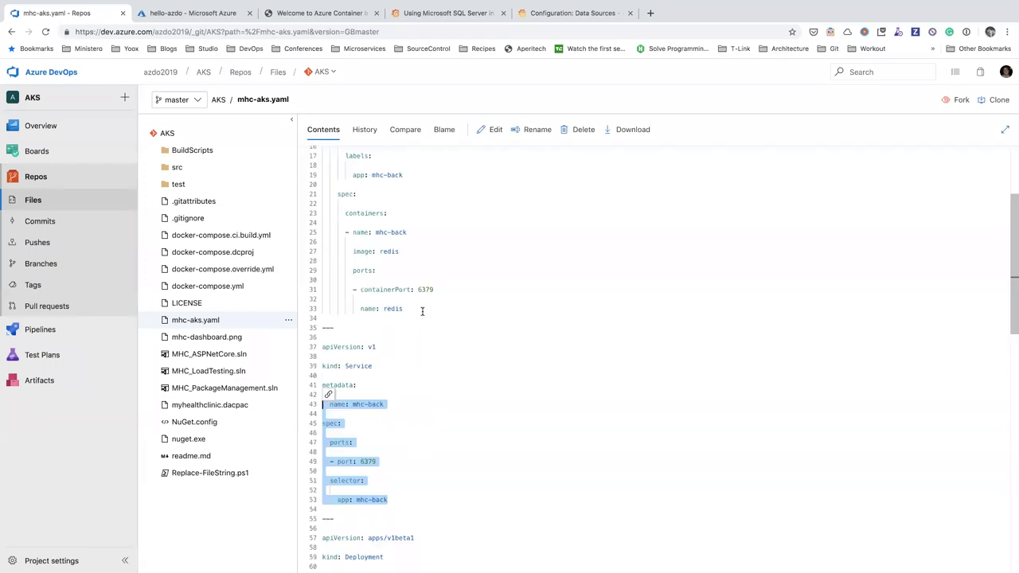
double_click(390, 252)
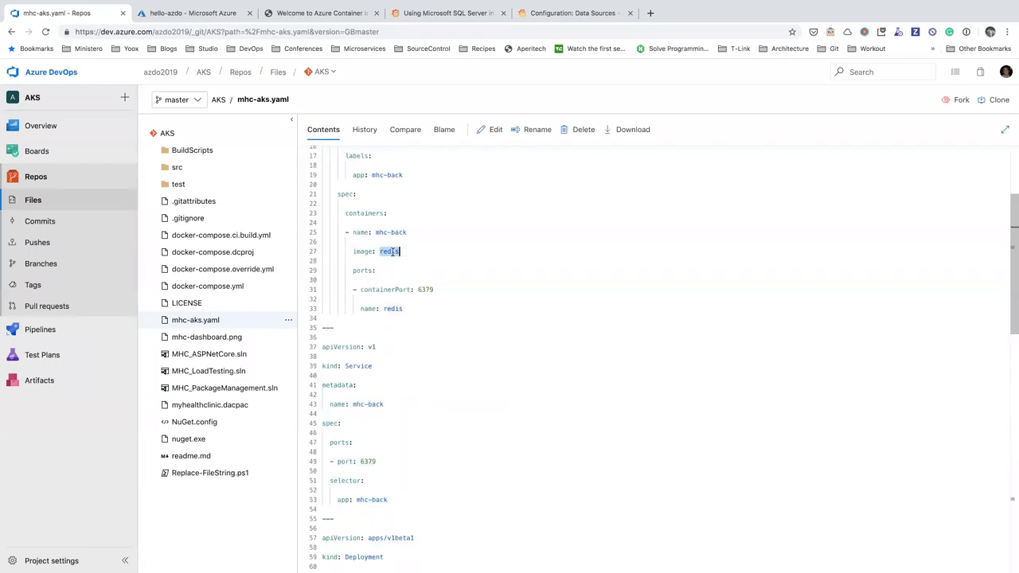